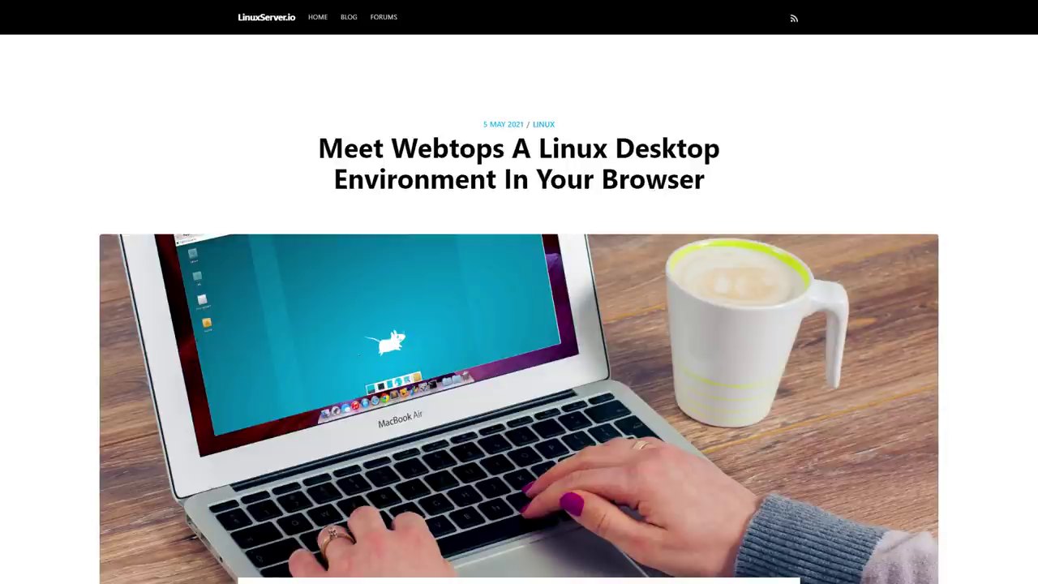
Step: Scroll down the Webtops blog post to its screenshots section
{"action": "scroll", "coordinate": [519, 324], "scroll_direction": "down", "scroll_amount": 15}
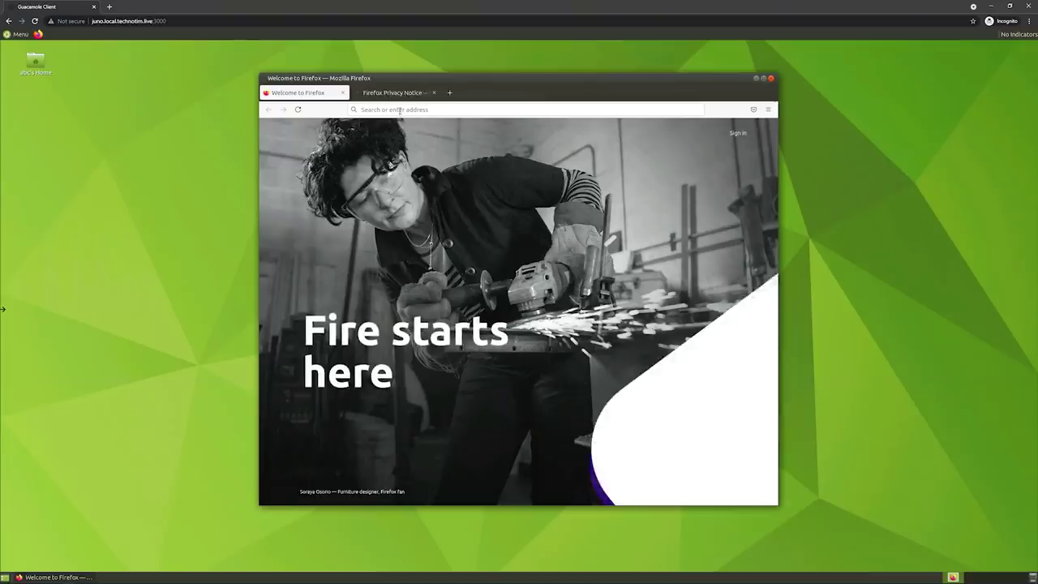
Step: Load technotim.live in Webtop's Firefox, then list Downloads and begin a sudo dpkg -i install
{"action": "left_click", "coordinate": [399, 111]}
{"action": "type", "text": "te"}
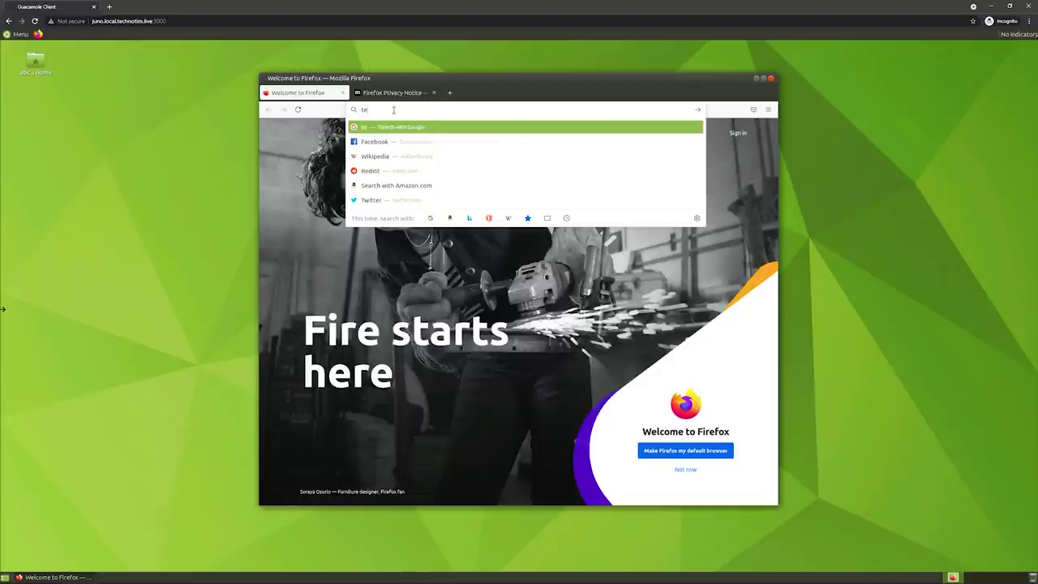
{"action": "type", "text": "chnotim.live"}
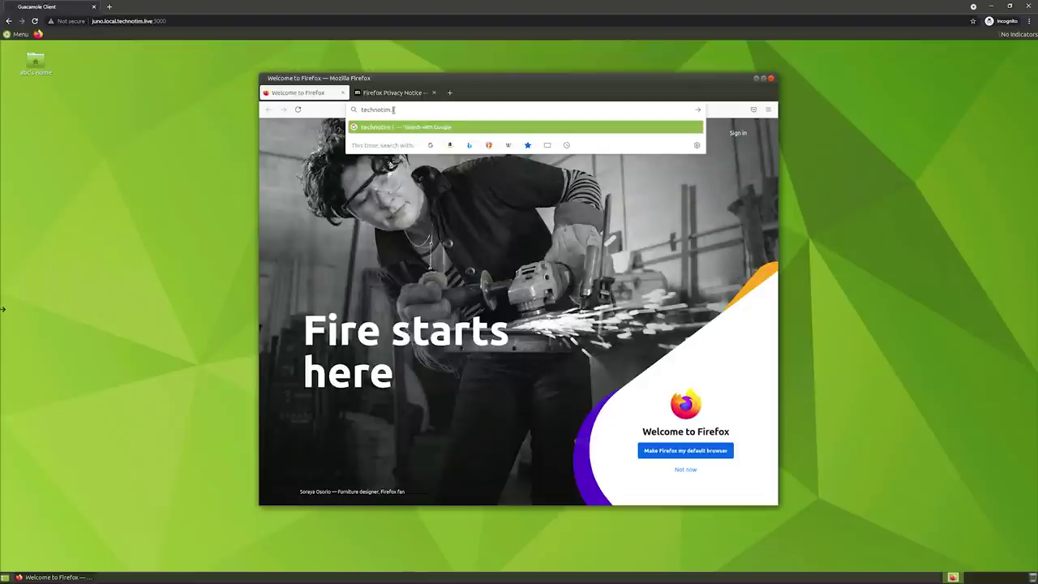
{"action": "key", "text": "Return"}
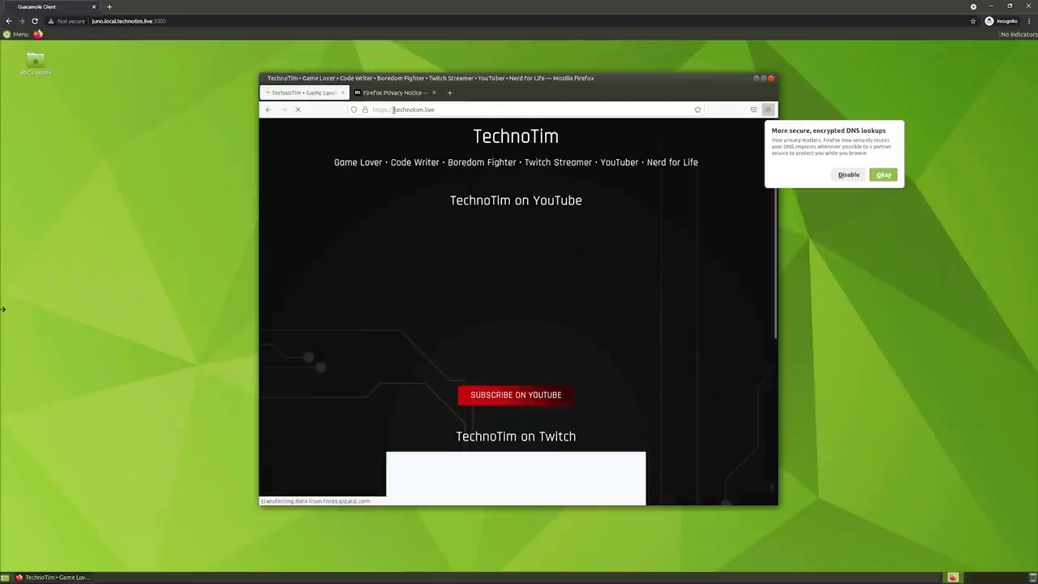
{"action": "left_click", "coordinate": [882, 175]}
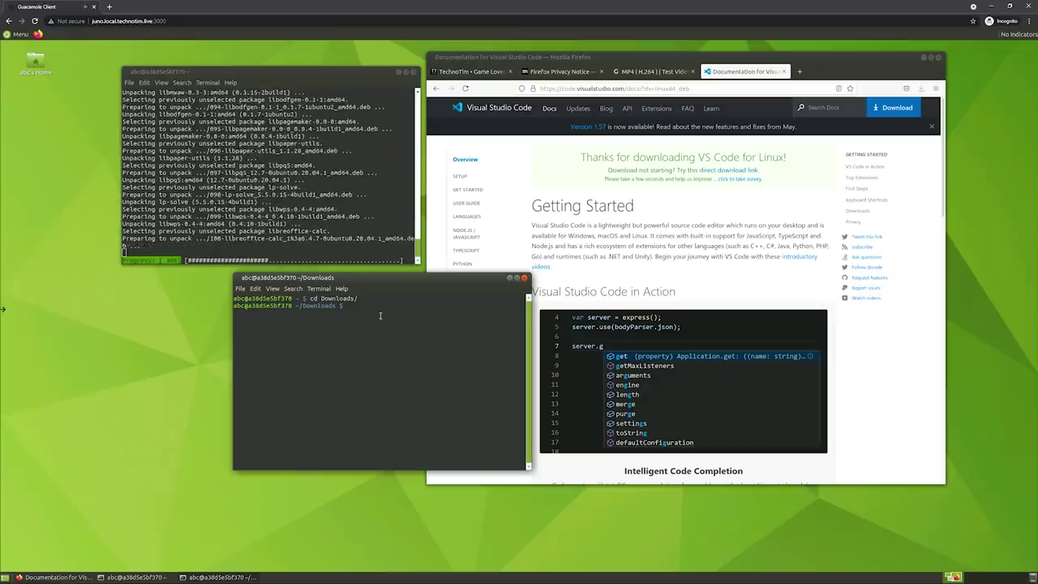
{"action": "key", "text": "Return"}
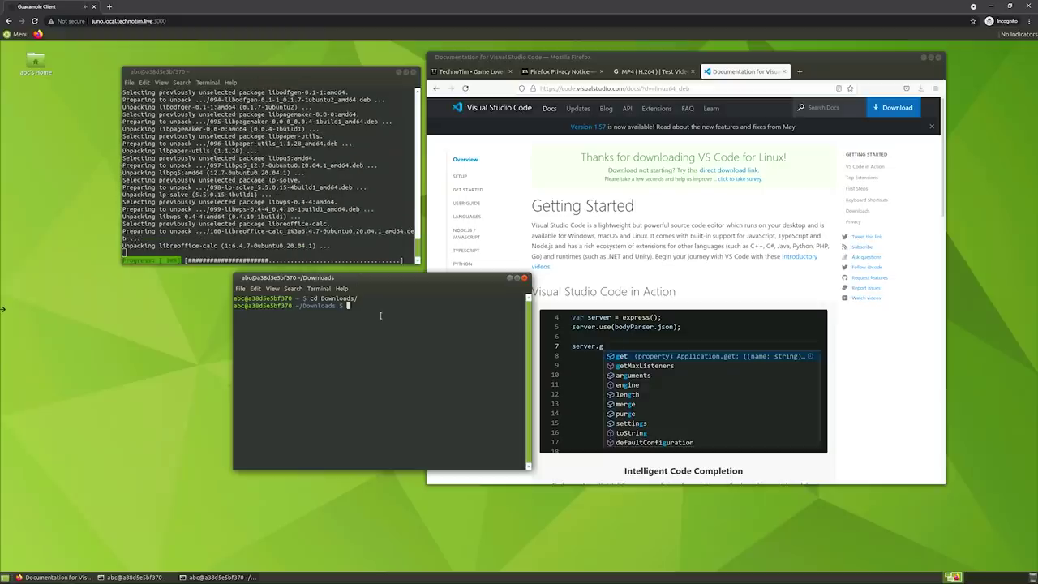
{"action": "type", "text": "sud"}
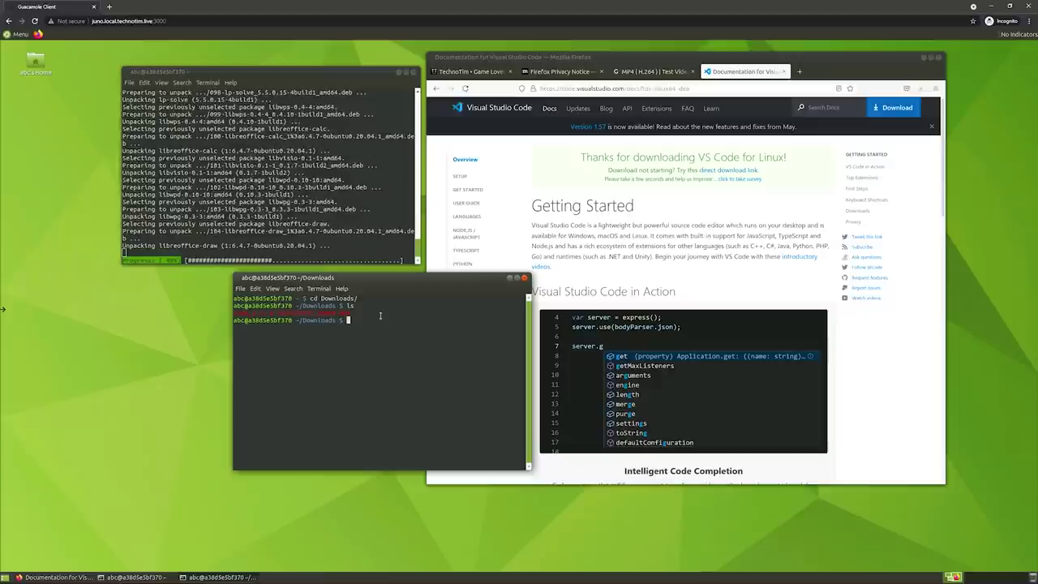
{"action": "type", "text": "o dpk"}
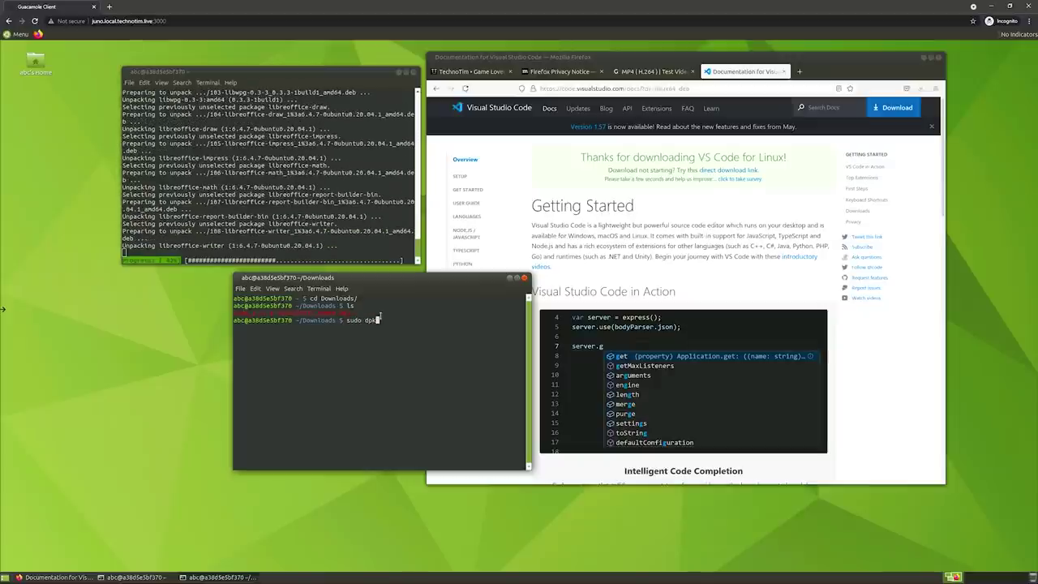
{"action": "type", "text": "g -i"}
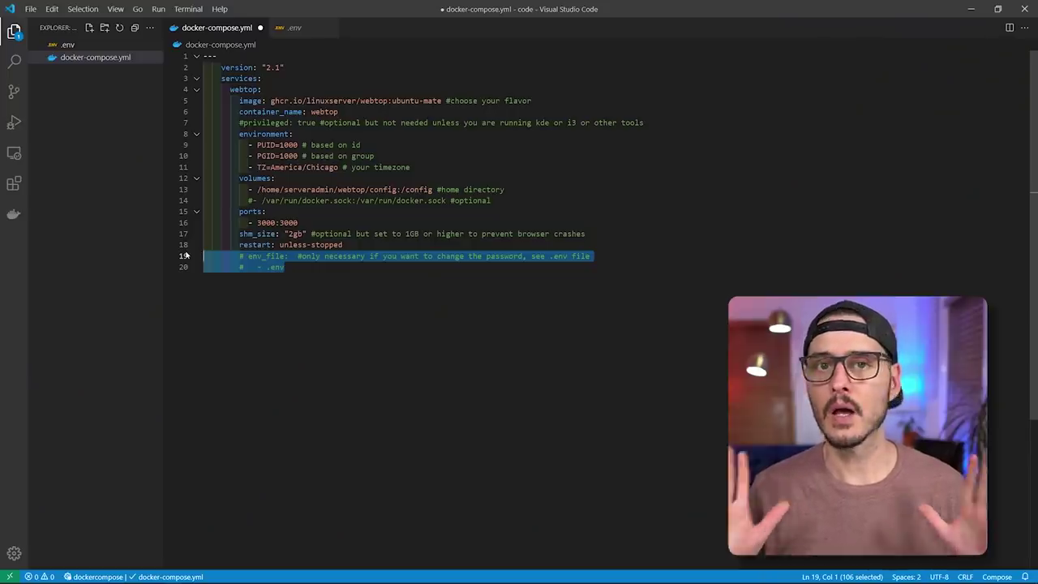
Step: Deselect the env_file lines 19-20 in the finished docker-compose.yml
{"action": "left_click", "coordinate": [284, 266]}
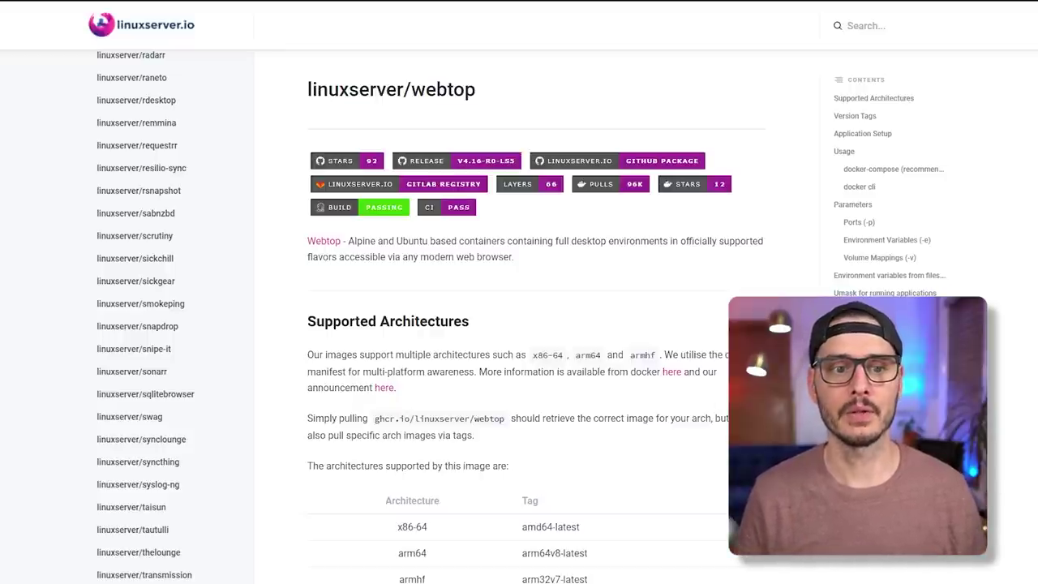
Step: Highlight the docker-compose example's image, container_name, privileged, environment and PUID lines
{"action": "scroll", "coordinate": [535, 324], "scroll_direction": "down", "scroll_amount": 15}
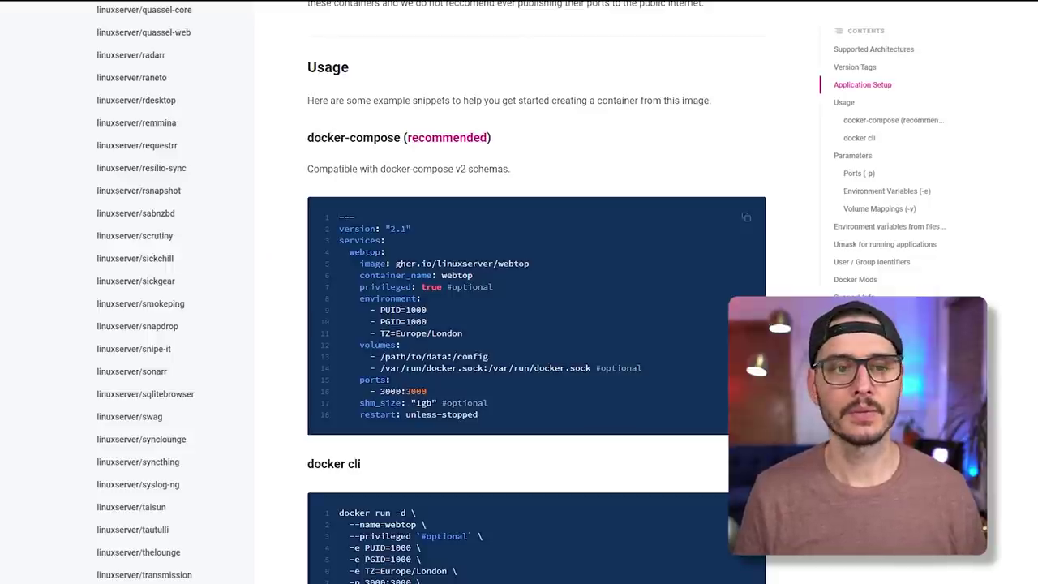
{"action": "scroll", "coordinate": [575, 480], "scroll_direction": "up", "scroll_amount": 1}
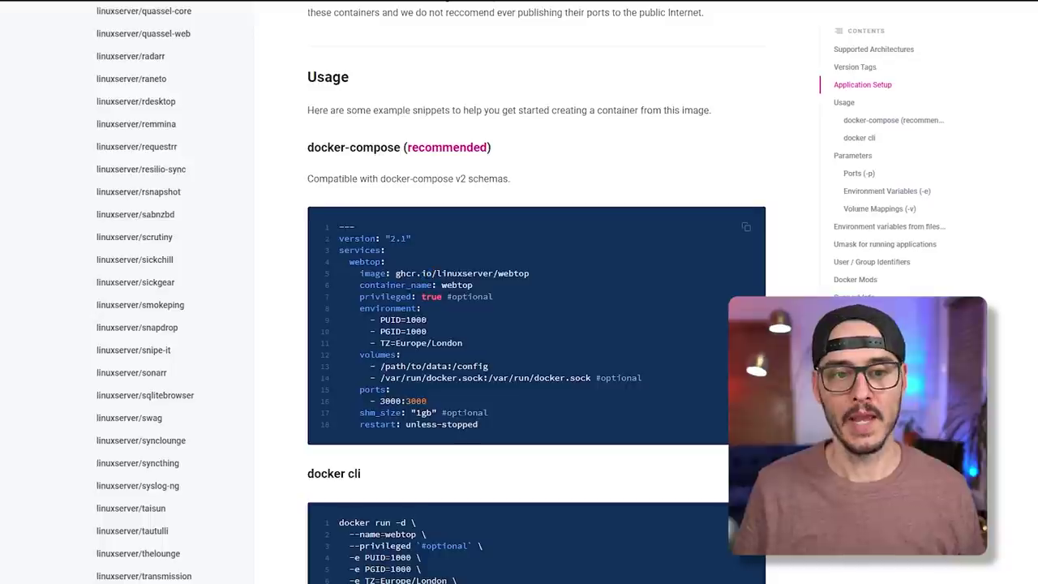
{"action": "triple_click", "coordinate": [427, 273]}
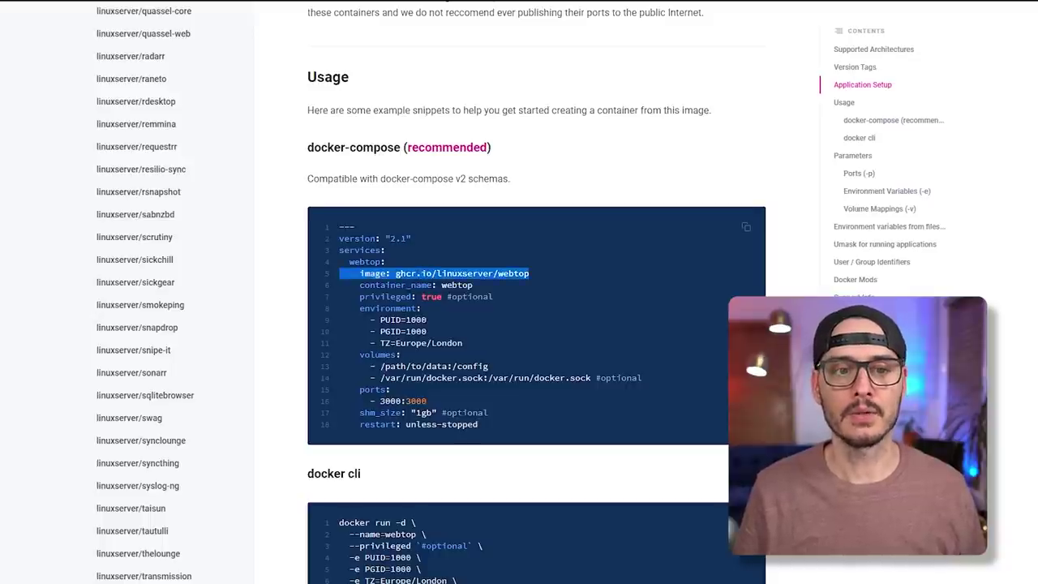
{"action": "triple_click", "coordinate": [415, 284]}
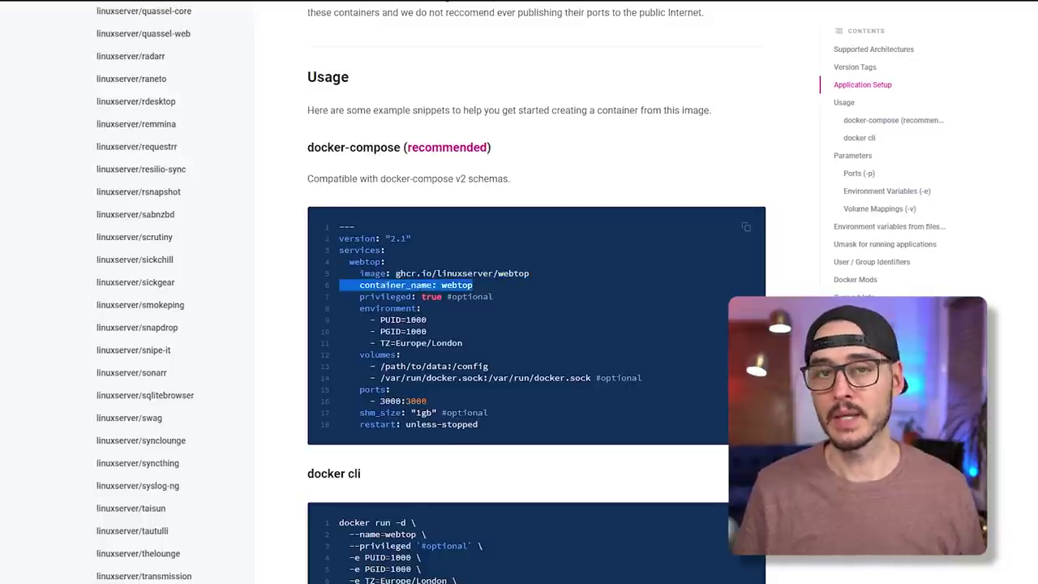
{"action": "double_click", "coordinate": [385, 297]}
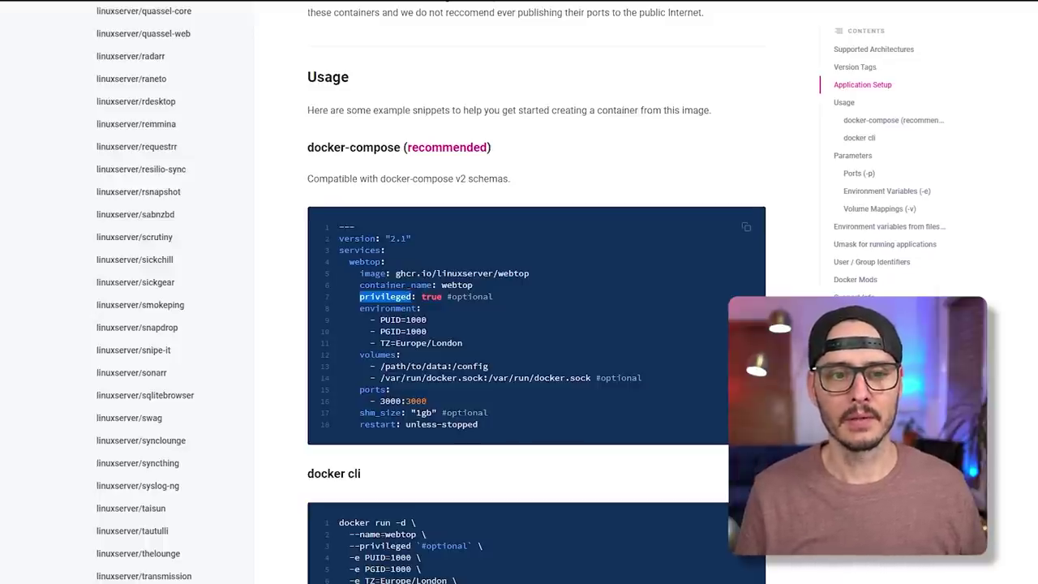
{"action": "double_click", "coordinate": [388, 308]}
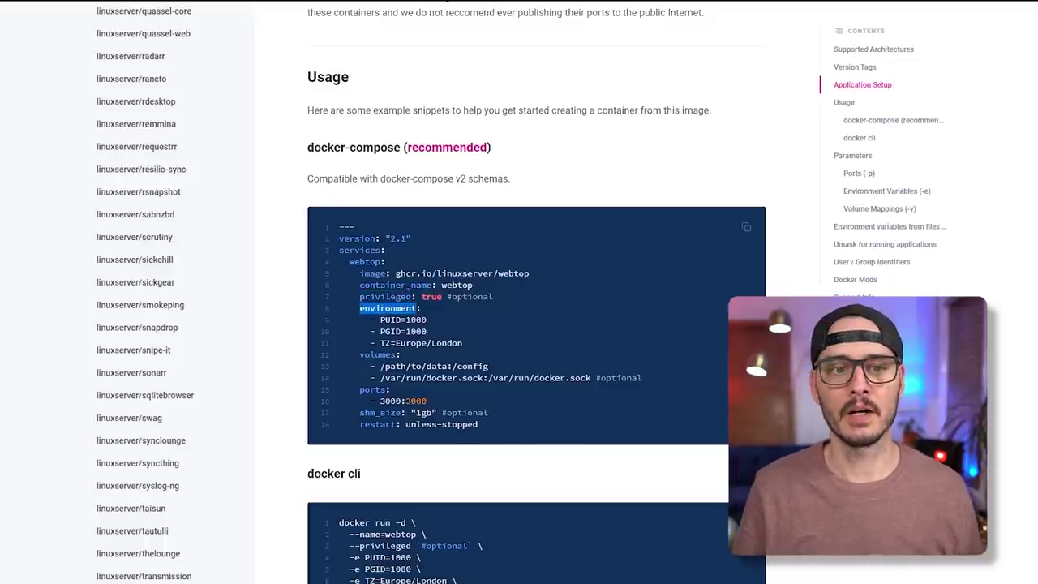
{"action": "double_click", "coordinate": [390, 320]}
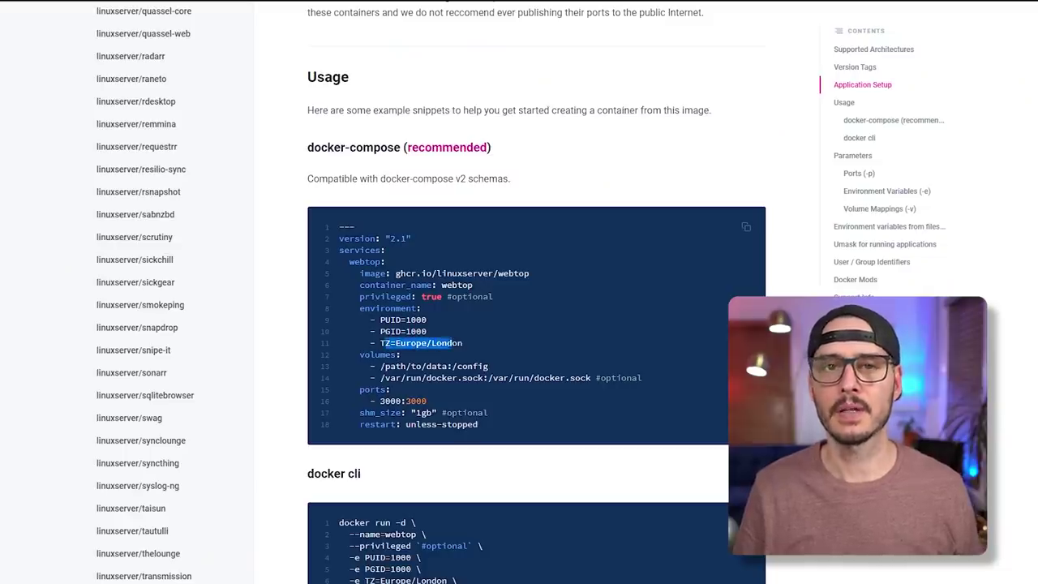
Step: Highlight the /path/to/data:/config and docker.sock volume mappings and the restart: unless-stopped line
{"action": "left_click", "coordinate": [454, 355]}
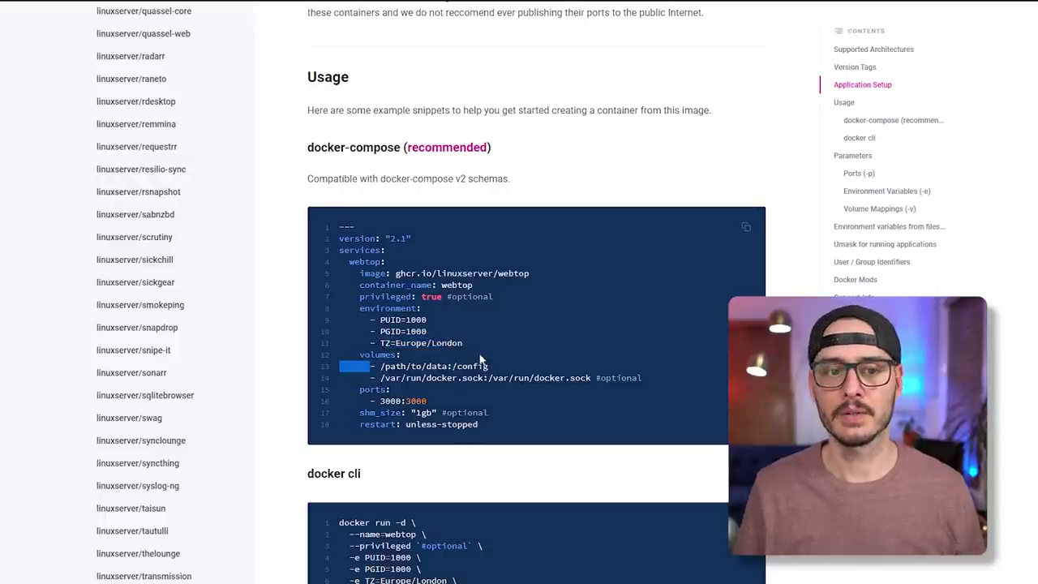
{"action": "left_click_drag", "start_coordinate": [375, 366], "coordinate": [488, 366]}
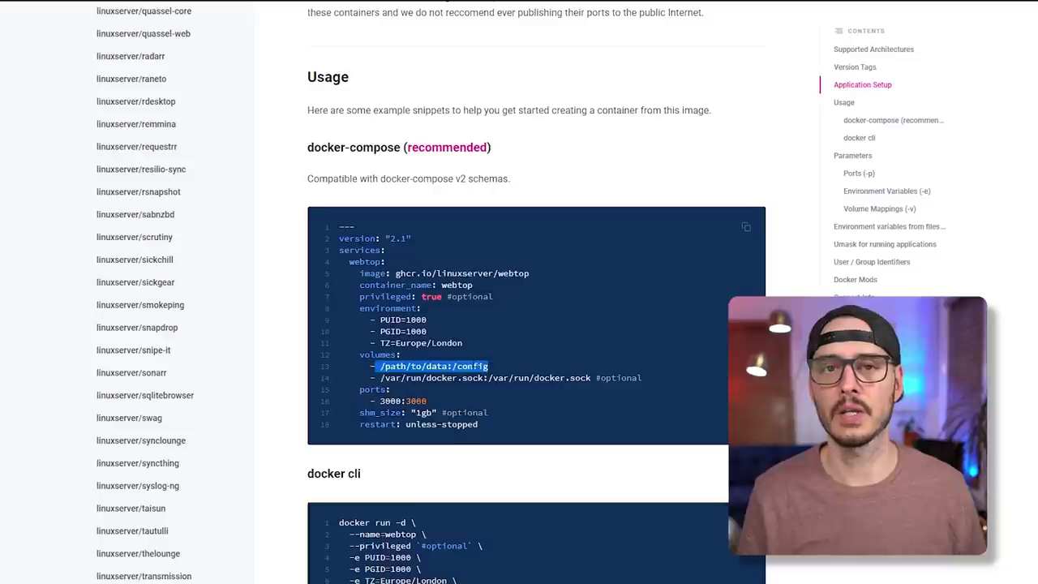
{"action": "left_click", "coordinate": [398, 366]}
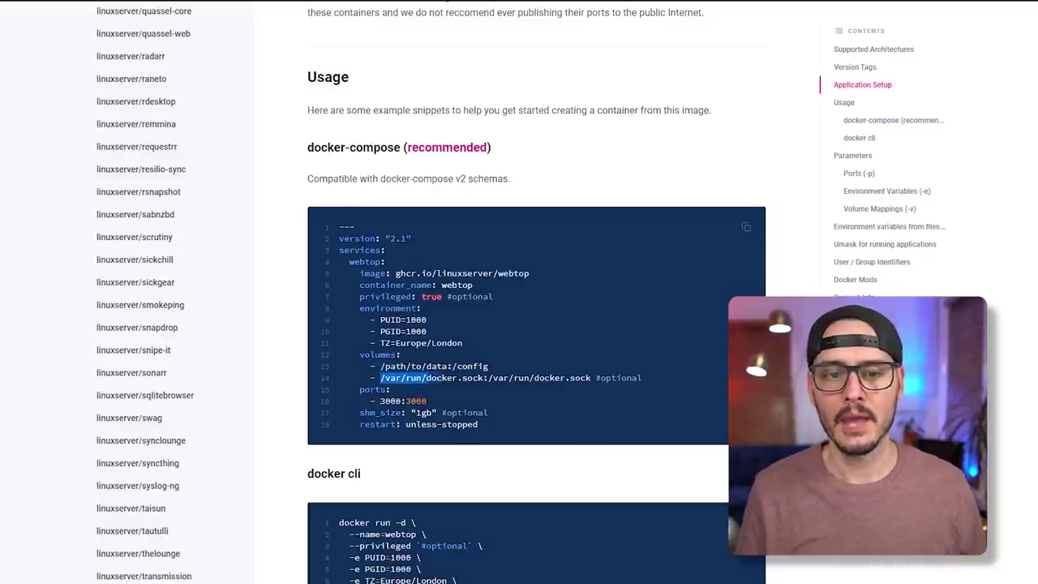
{"action": "left_click_drag", "start_coordinate": [405, 378], "coordinate": [591, 377]}
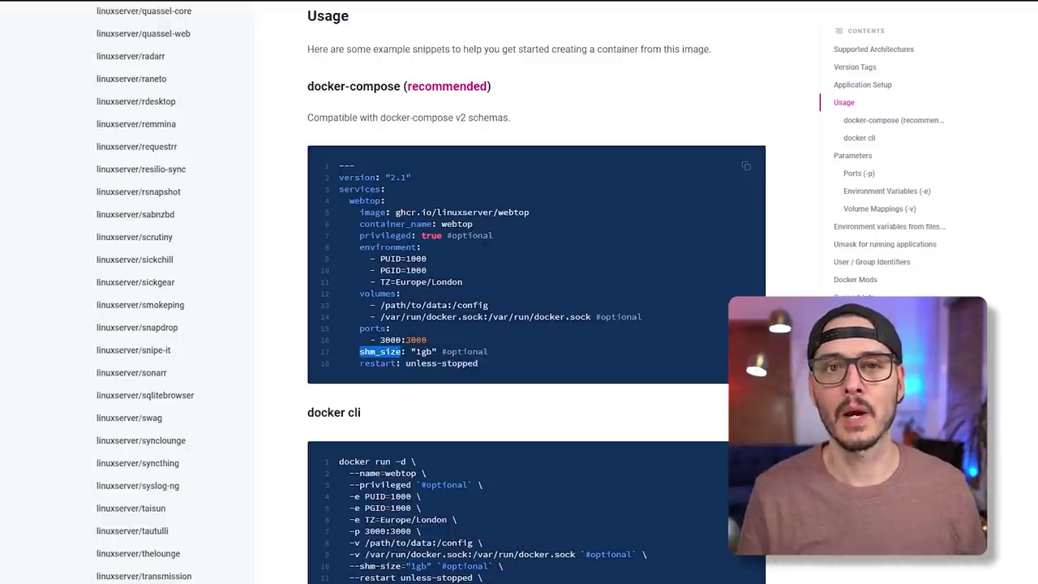
{"action": "triple_click", "coordinate": [418, 362]}
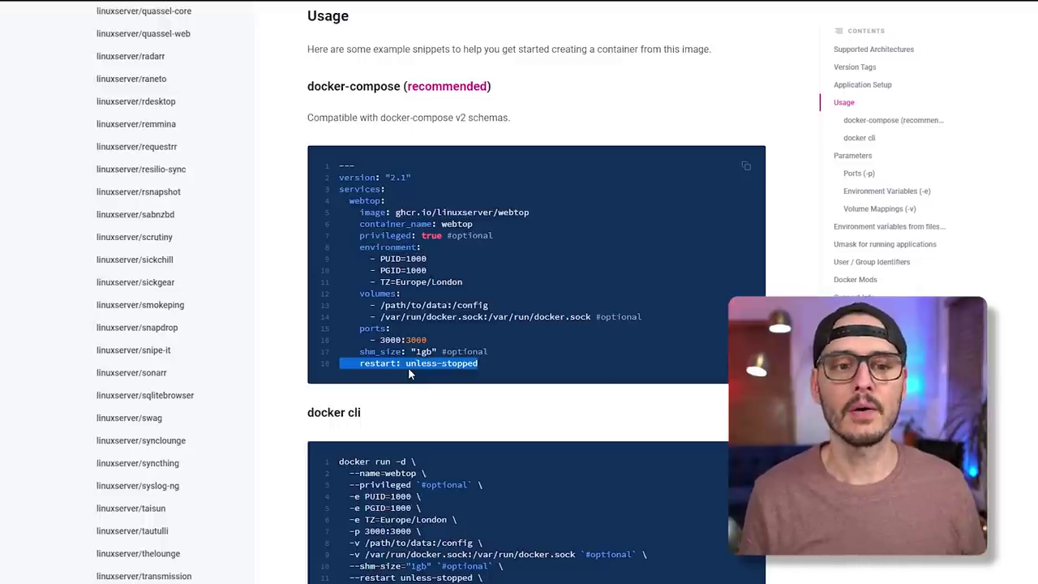
{"action": "double_click", "coordinate": [377, 362]}
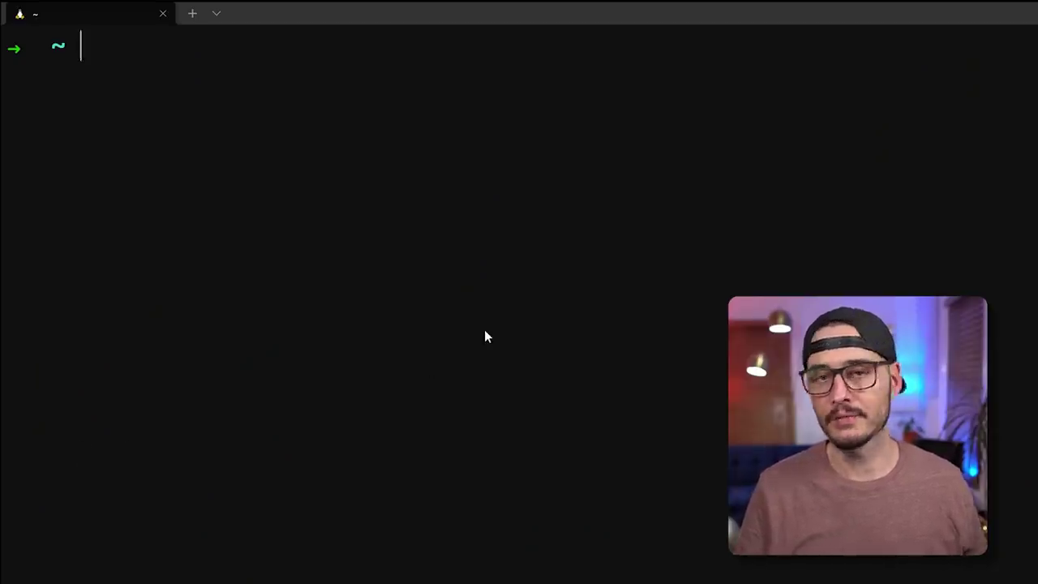
Step: Confirm Docker version 20.10.7 and create a webtop folder
{"action": "type", "text": "docker --version"}
{"action": "key", "text": "Return"}
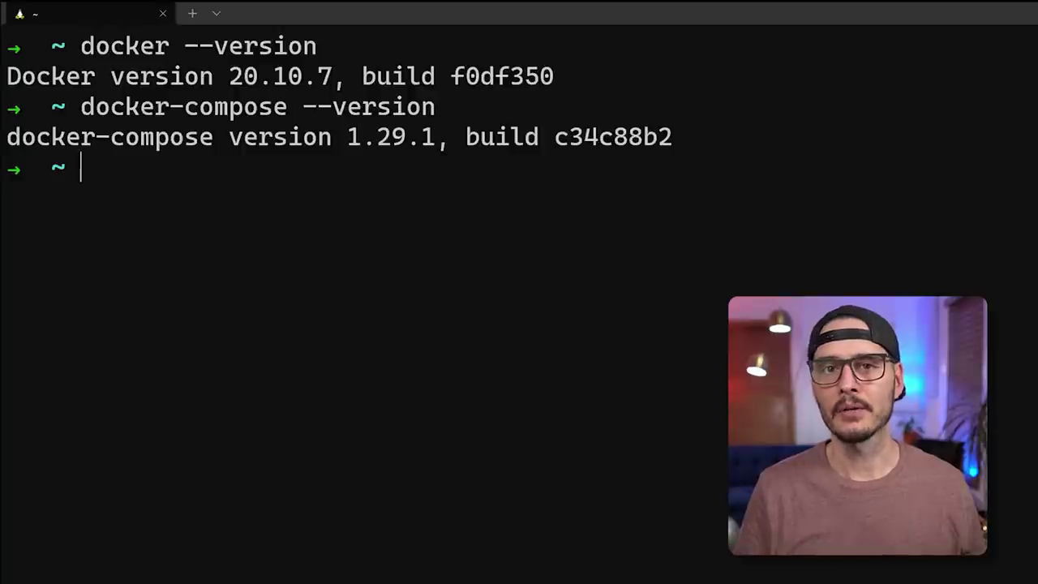
{"action": "type", "text": "mkdir webtop"}
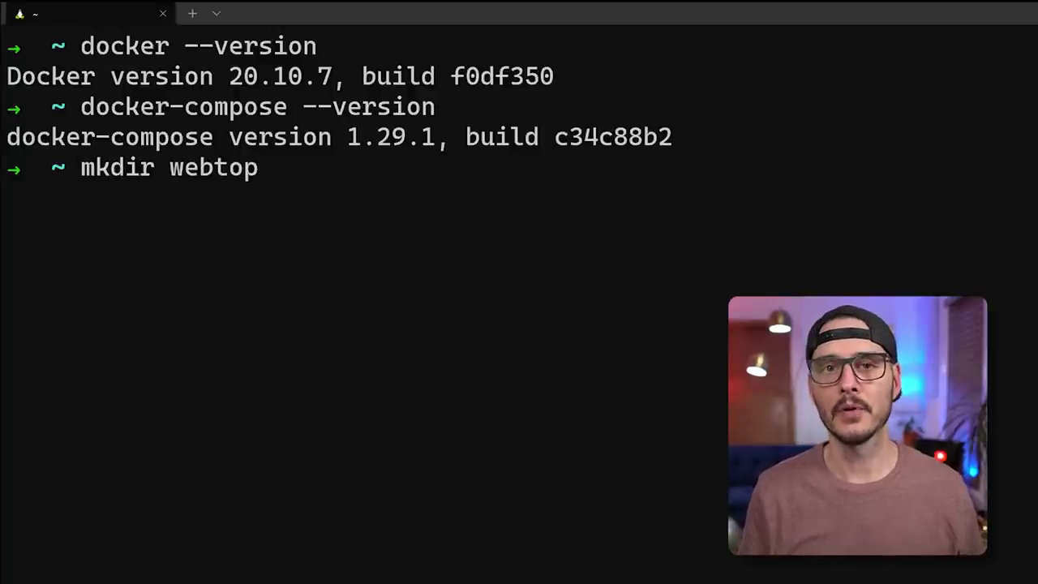
{"action": "key", "text": "Return"}
Step: Inside webtop, create an empty docker-compose.yml and open it with nano
{"action": "type", "text": "cd webtop"}
{"action": "key", "text": "Return"}
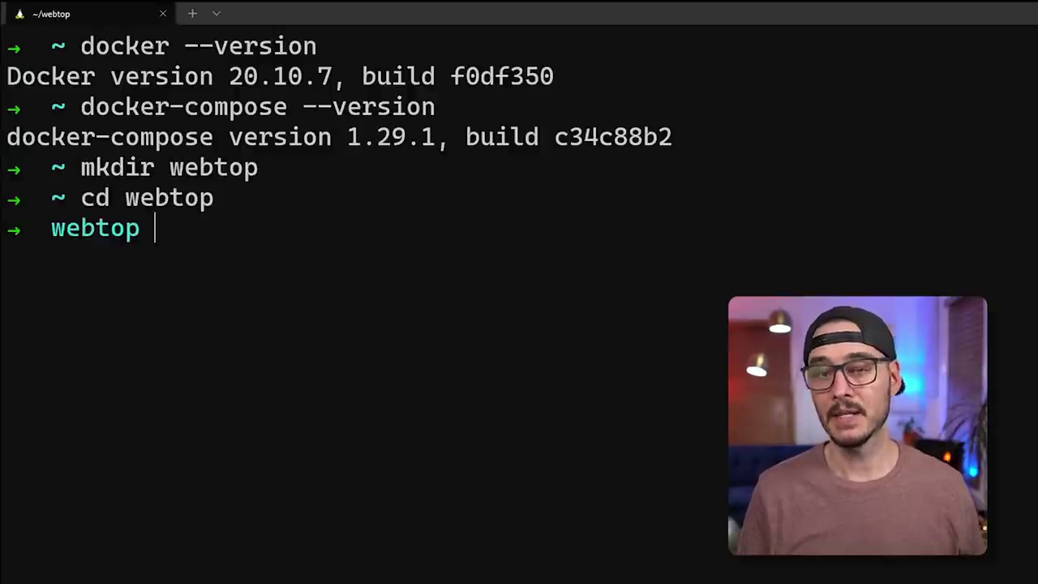
{"action": "type", "text": "touch docker-compose.yml"}
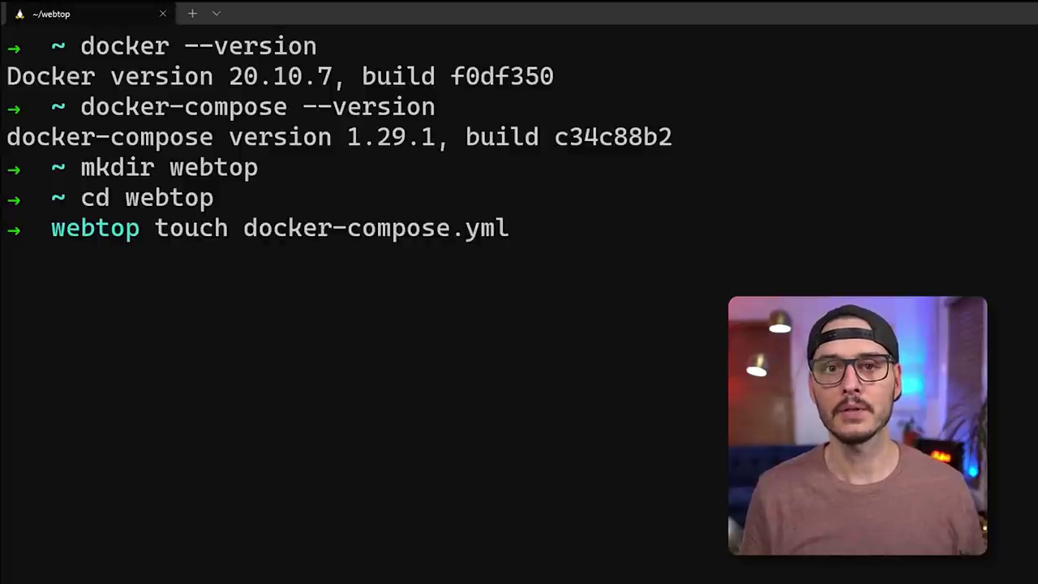
{"action": "key", "text": "Return"}
{"action": "type", "text": "nano docker-compose.yml"}
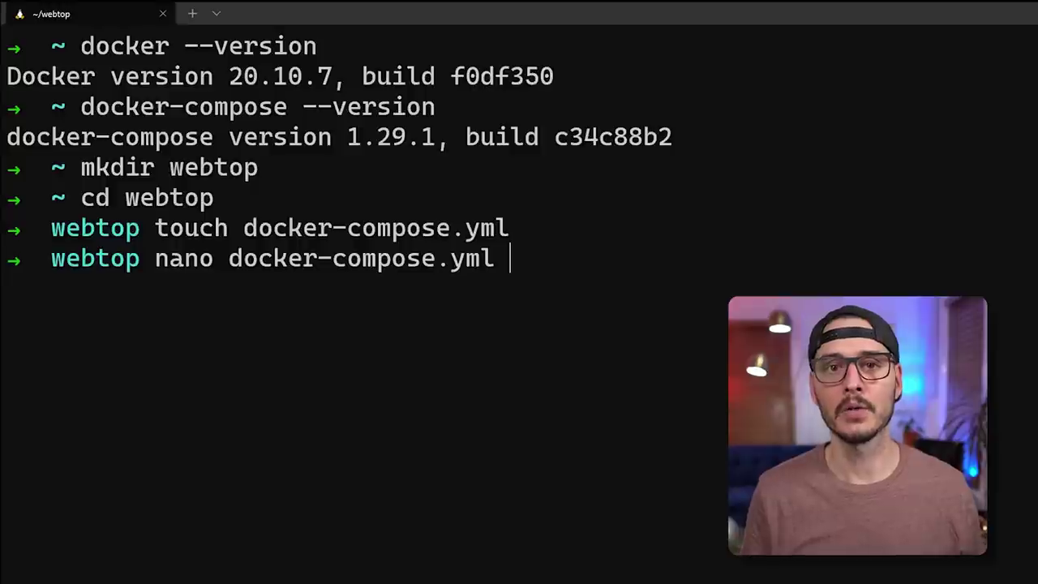
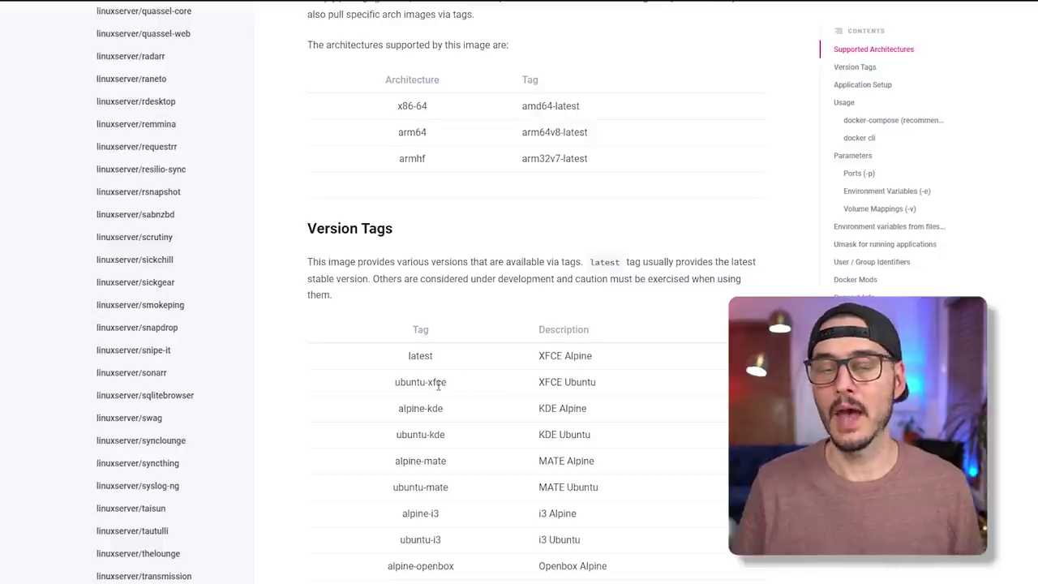
Step: Select the ubuntu-xfce tag name in the webtop Version Tags table
{"action": "triple_click", "coordinate": [437, 384]}
Step: Select the alpine-kde, ubuntu-kde, alpine-i3 and ubuntu-mate tag names in the Version Tags table
{"action": "triple_click", "coordinate": [433, 413]}
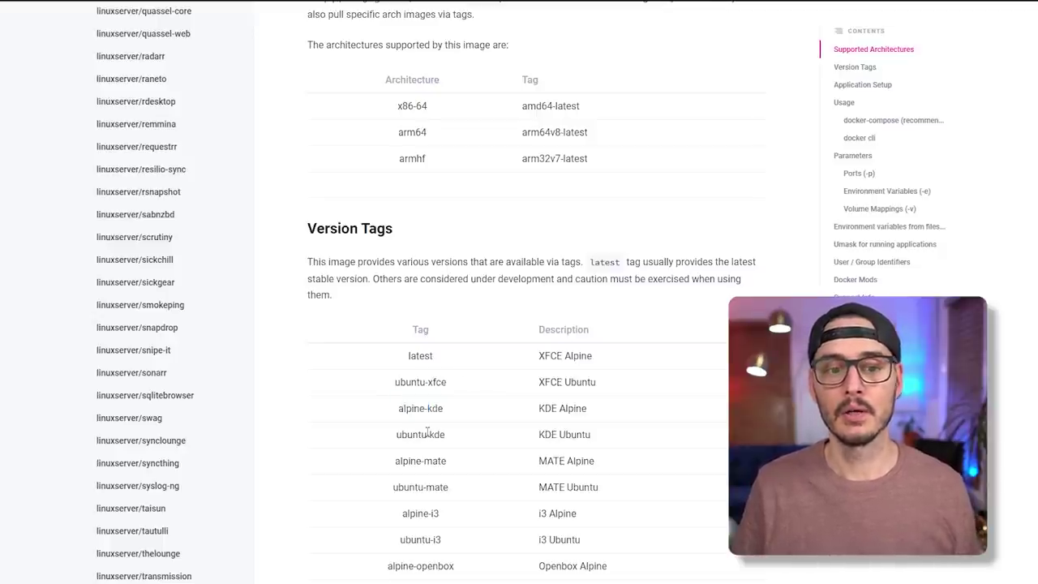
{"action": "triple_click", "coordinate": [427, 435]}
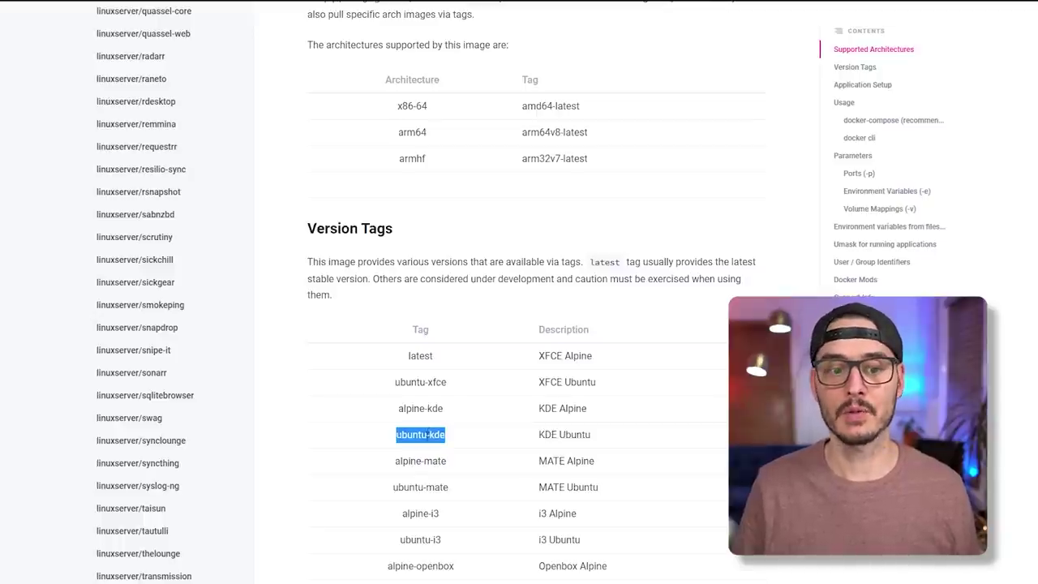
{"action": "double_click", "coordinate": [415, 512]}
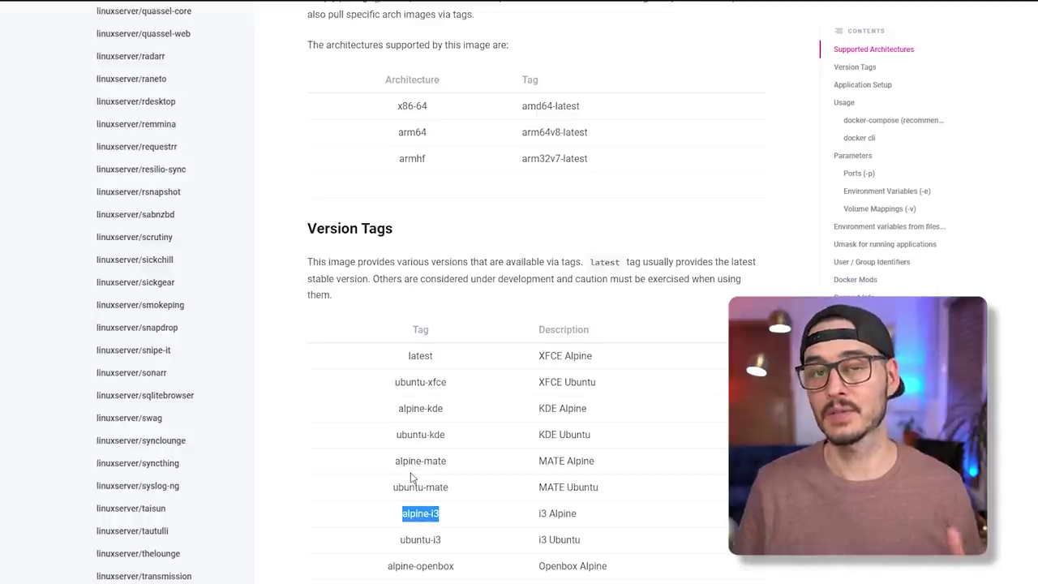
{"action": "triple_click", "coordinate": [407, 486]}
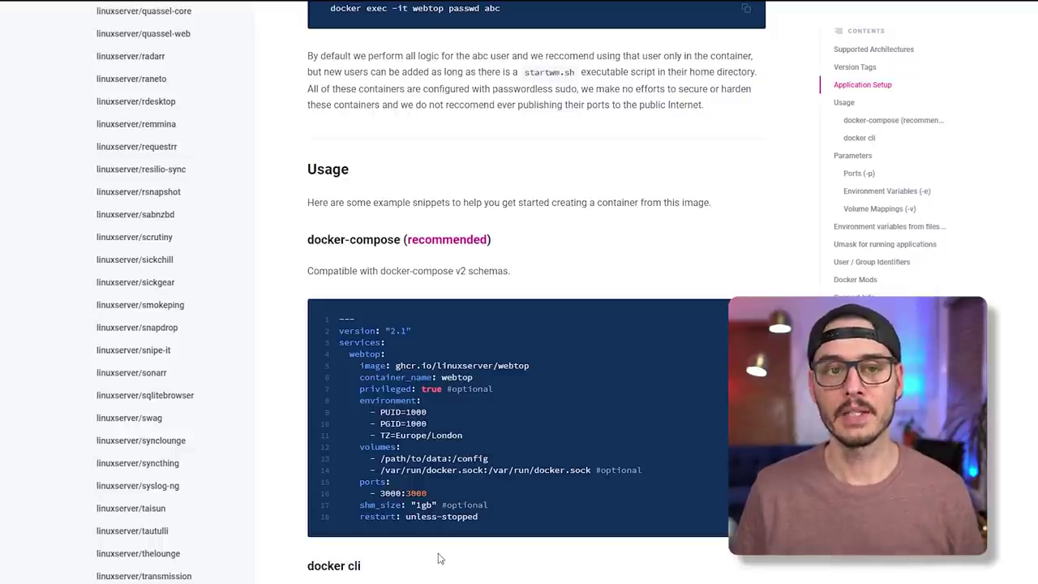
{"action": "scroll", "coordinate": [437, 558], "scroll_direction": "up", "scroll_amount": 6}
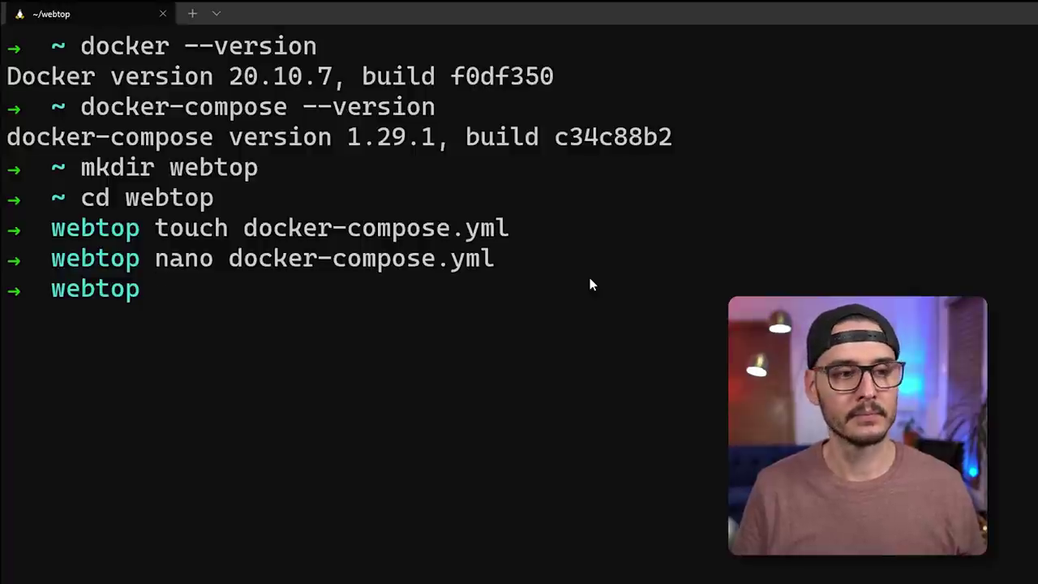
Step: Run id to check the uid, then highlight the PGID, TZ=America/Chicago and /path/to/data settings
{"action": "type", "text": "id"}
{"action": "key", "text": "Return"}
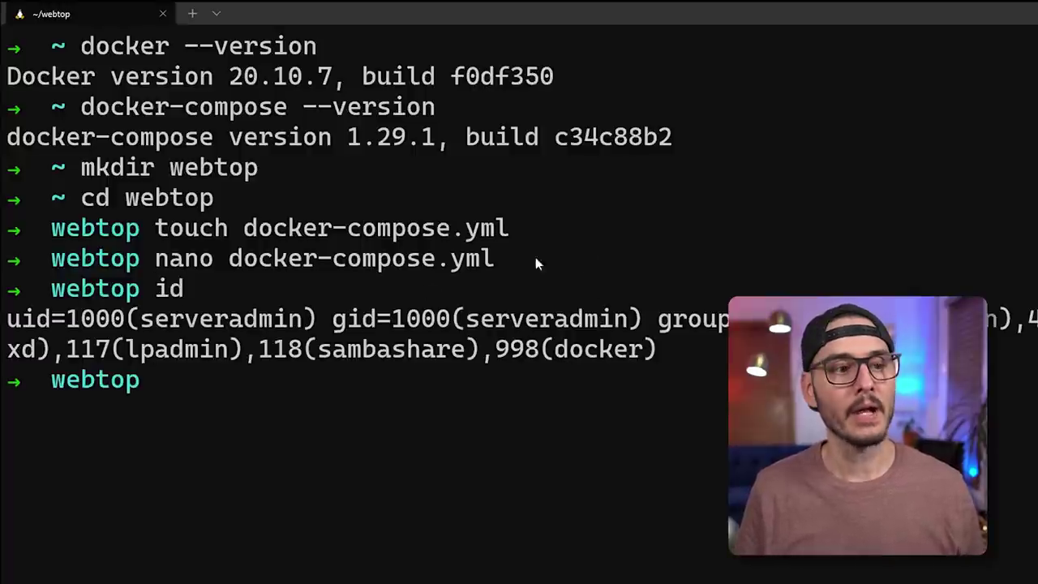
{"action": "left_click_drag", "start_coordinate": [10, 321], "coordinate": [450, 321]}
{"action": "left_click_drag", "start_coordinate": [165, 297], "coordinate": [286, 277]}
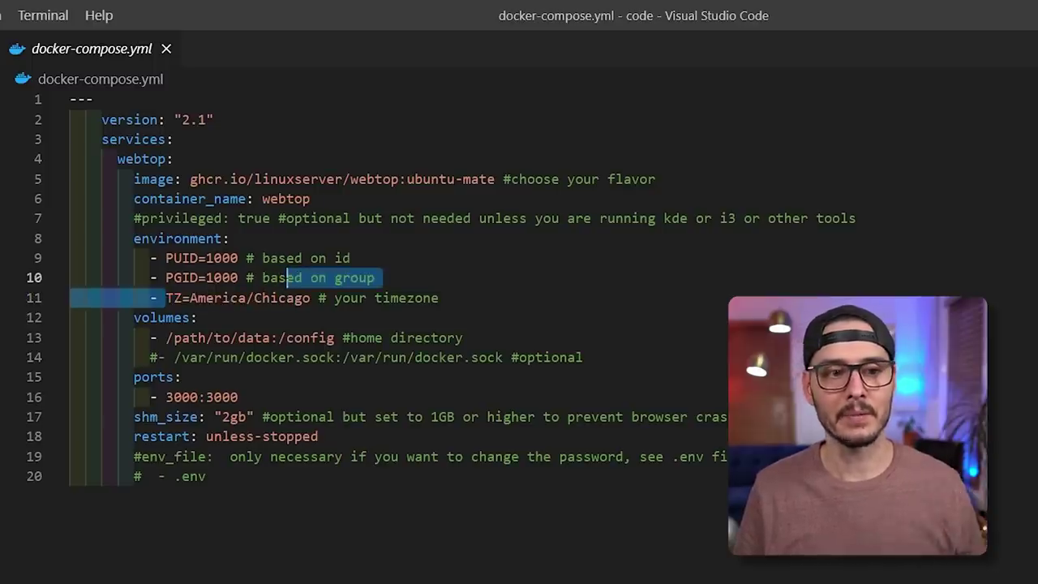
{"action": "left_click_drag", "start_coordinate": [165, 297], "coordinate": [306, 297]}
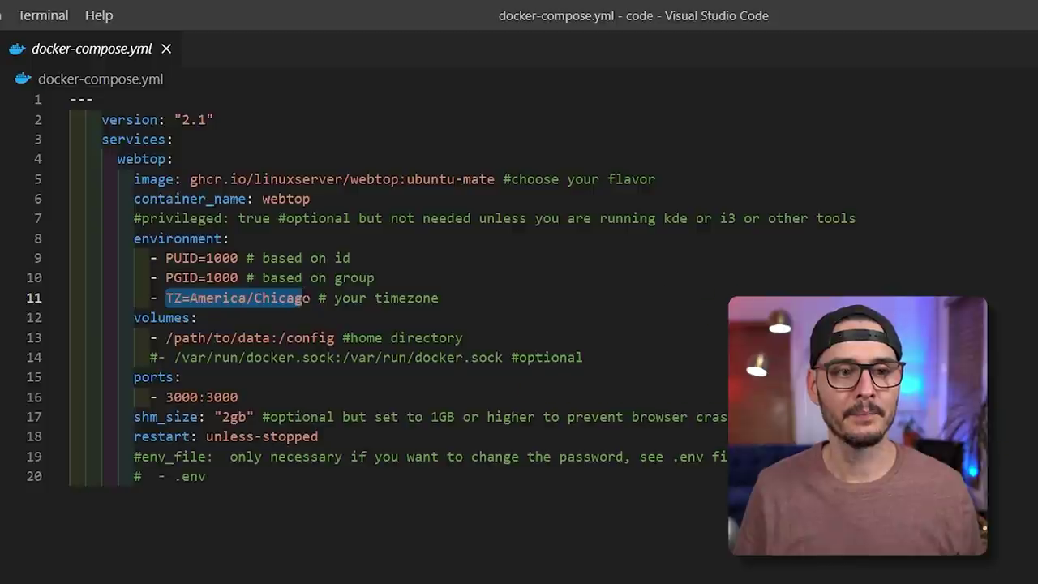
{"action": "left_click_drag", "start_coordinate": [165, 337], "coordinate": [269, 337]}
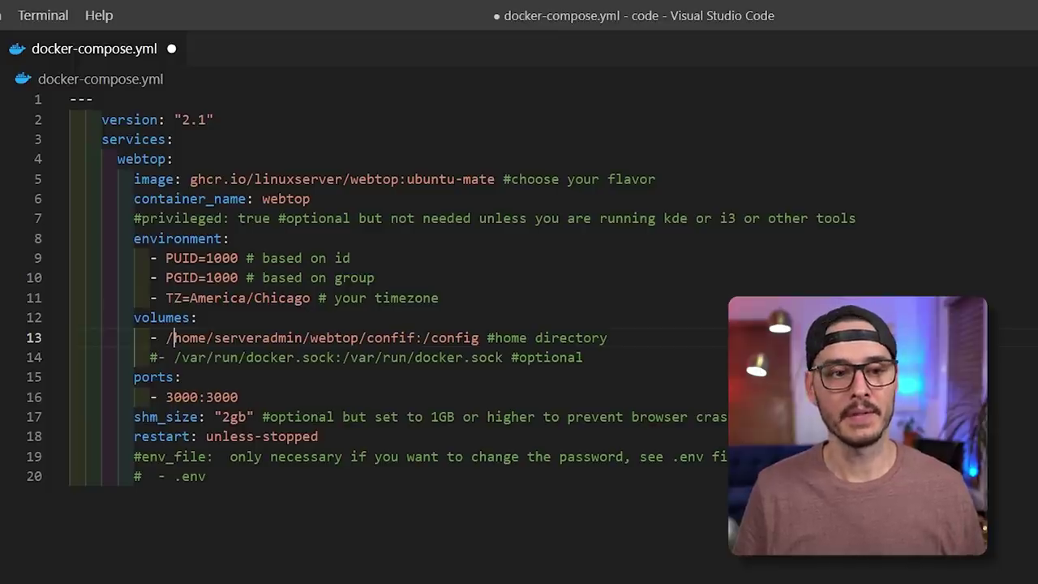
Step: Select the config volume line and highlight host port 3000 and the 2gb shm_size
{"action": "triple_click", "coordinate": [336, 337]}
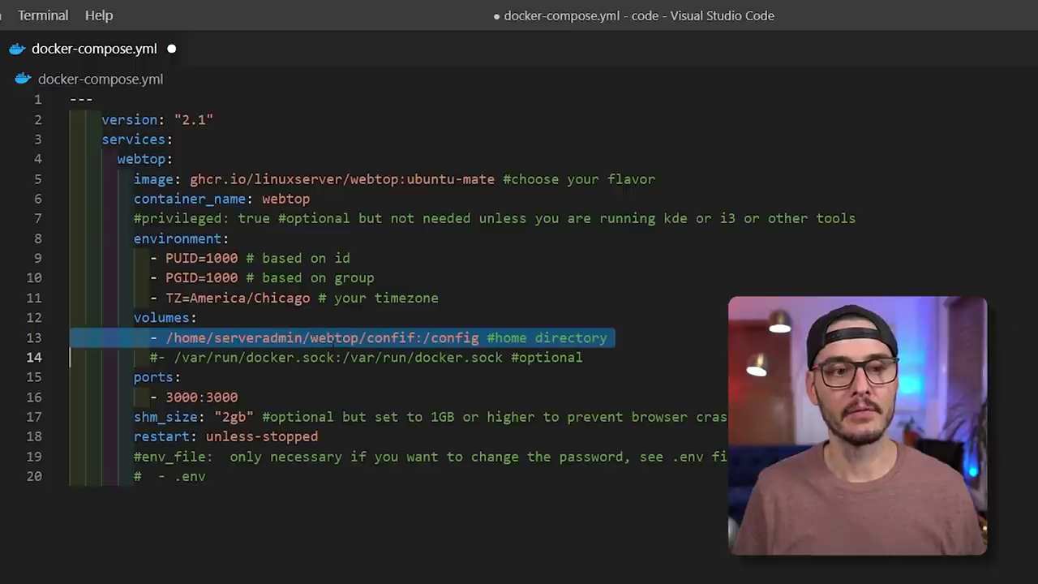
{"action": "triple_click", "coordinate": [257, 337]}
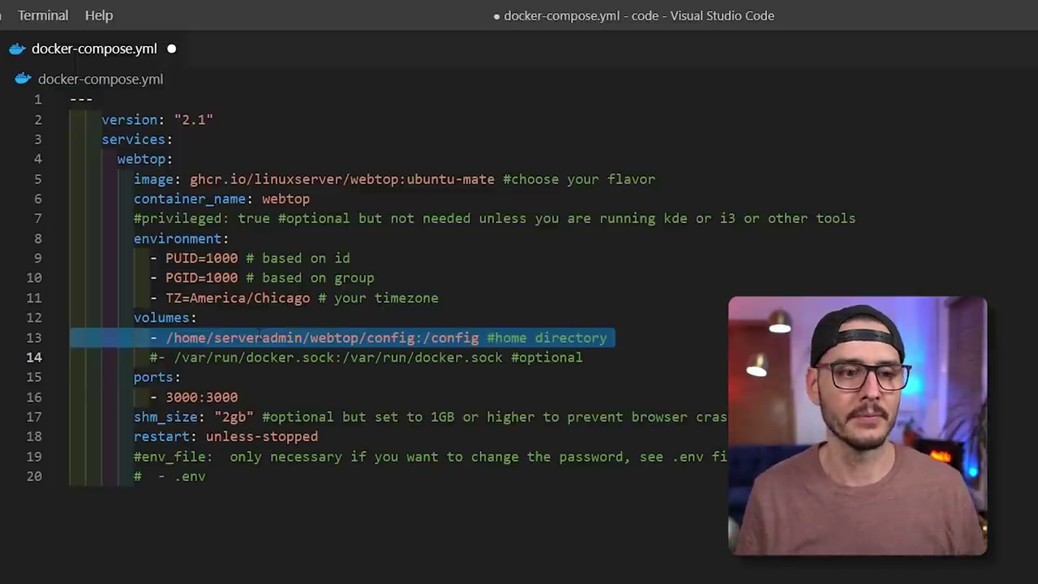
{"action": "double_click", "coordinate": [168, 396]}
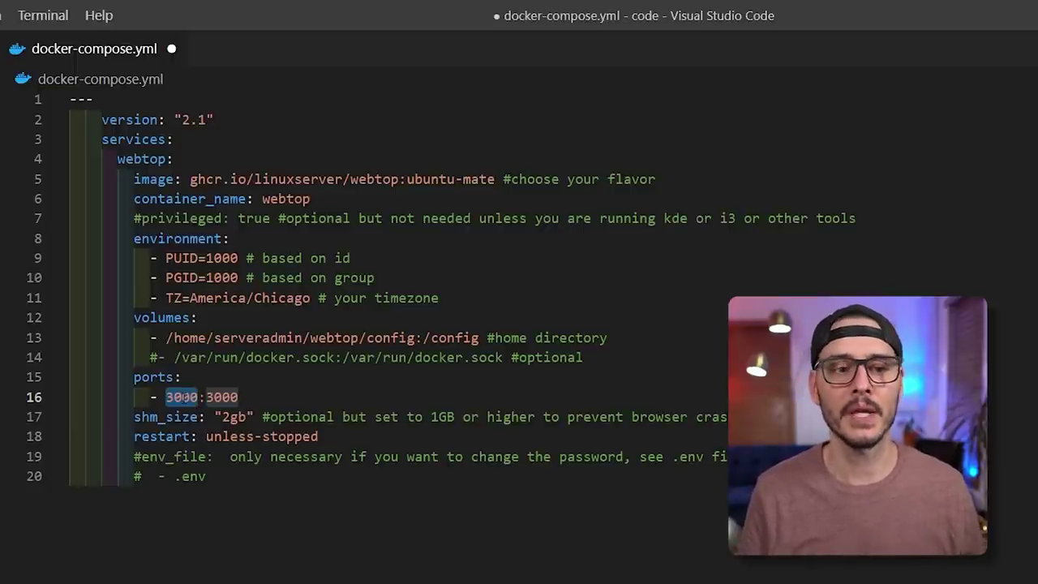
{"action": "double_click", "coordinate": [233, 416]}
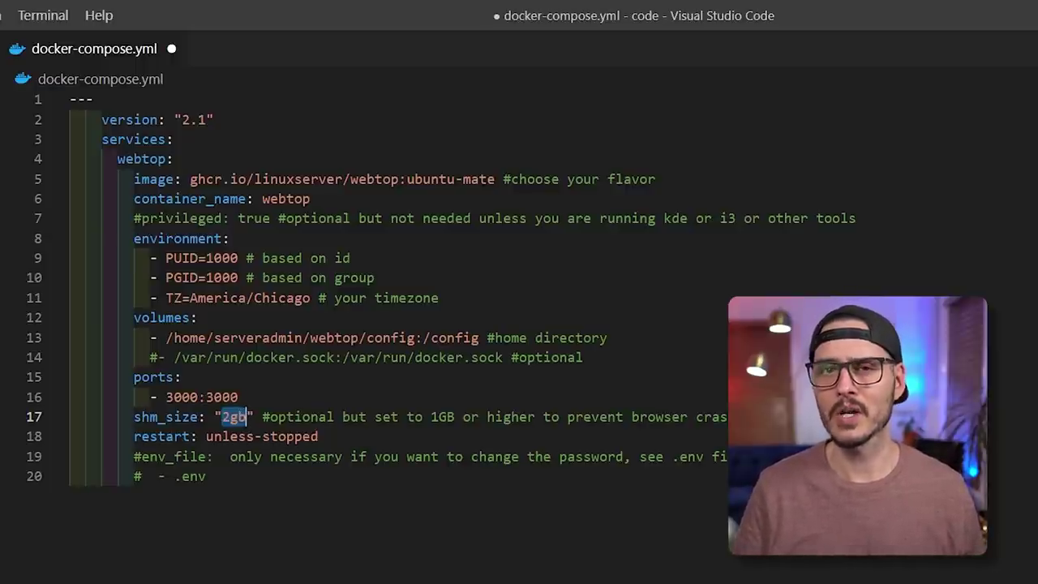
Step: Move to the start of the env_file line to uncomment it
{"action": "left_click", "coordinate": [207, 475]}
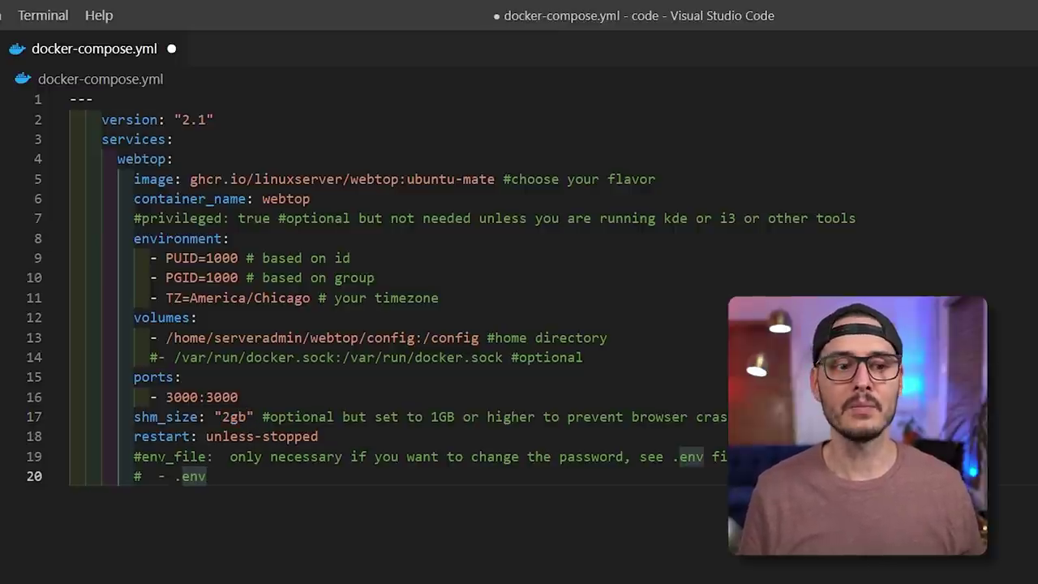
{"action": "left_click", "coordinate": [134, 436]}
{"action": "key", "text": "Down"}
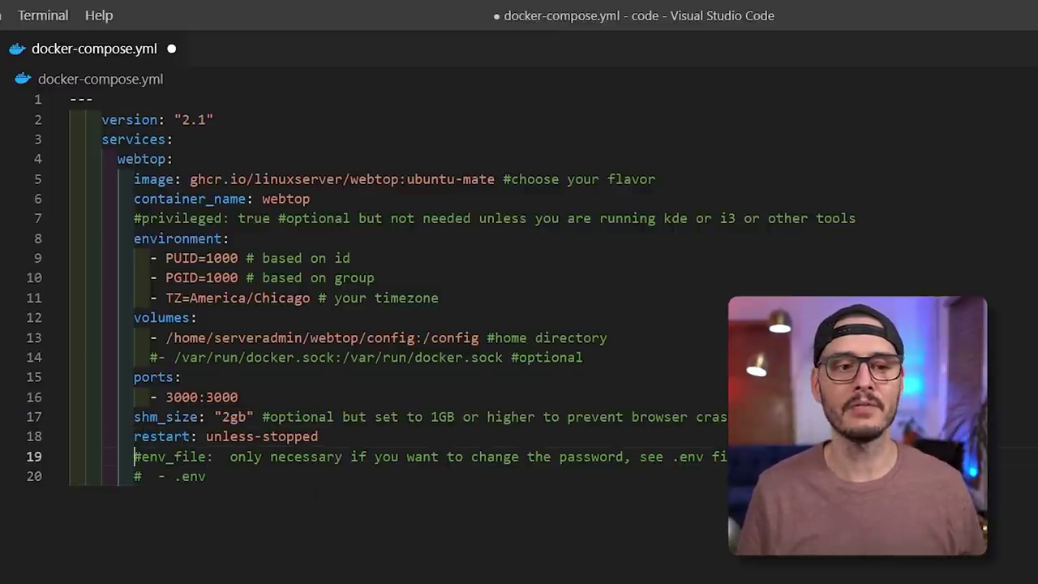
Step: Uncomment the env_file and .env lines and turn the line 19 note into a comment
{"action": "key", "text": "Delete"}
{"action": "key", "text": "Down"}
{"action": "key", "text": "Delete"}
{"action": "left_click", "coordinate": [222, 457]}
{"action": "type", "text": "#"}
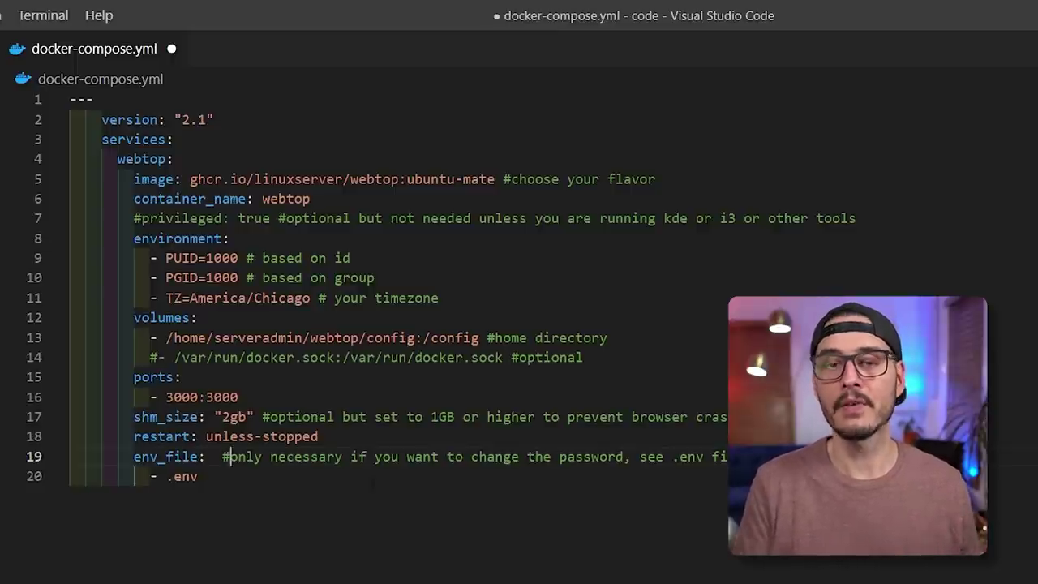
Step: Paste a PASSWORD environment entry below the timezone line, then delete it again
{"action": "left_click", "coordinate": [437, 297]}
{"action": "key", "text": "Return"}
{"action": "key", "text": "ctrl+v"}
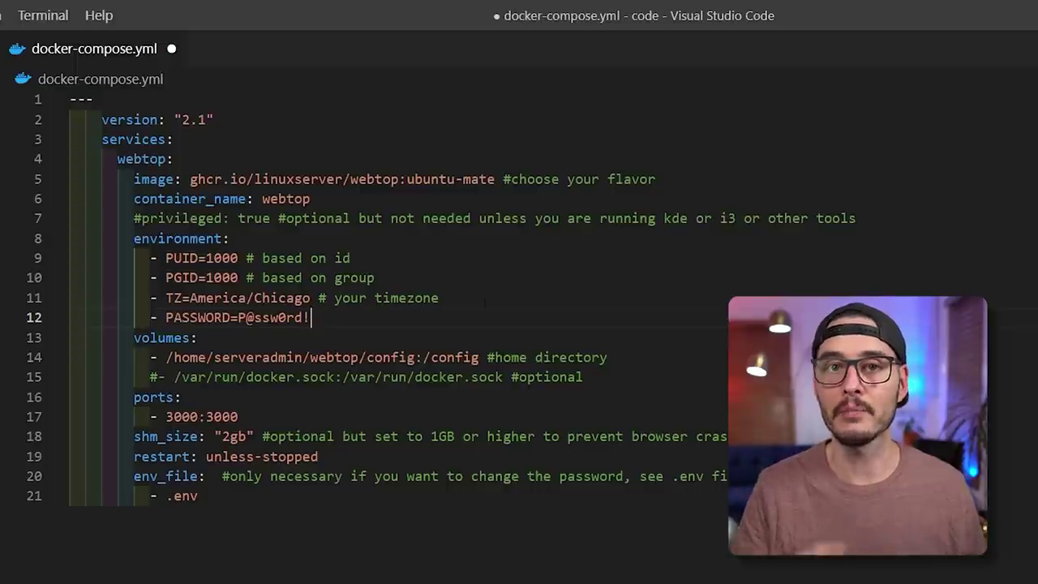
{"action": "key", "text": "shift+Home"}
{"action": "key", "text": "BackSpace"}
{"action": "key", "text": "BackSpace"}
{"action": "key", "text": "BackSpace"}
{"action": "key", "text": "BackSpace"}
{"action": "key", "text": "BackSpace"}
{"action": "key", "text": "BackSpace"}
{"action": "key", "text": "BackSpace"}
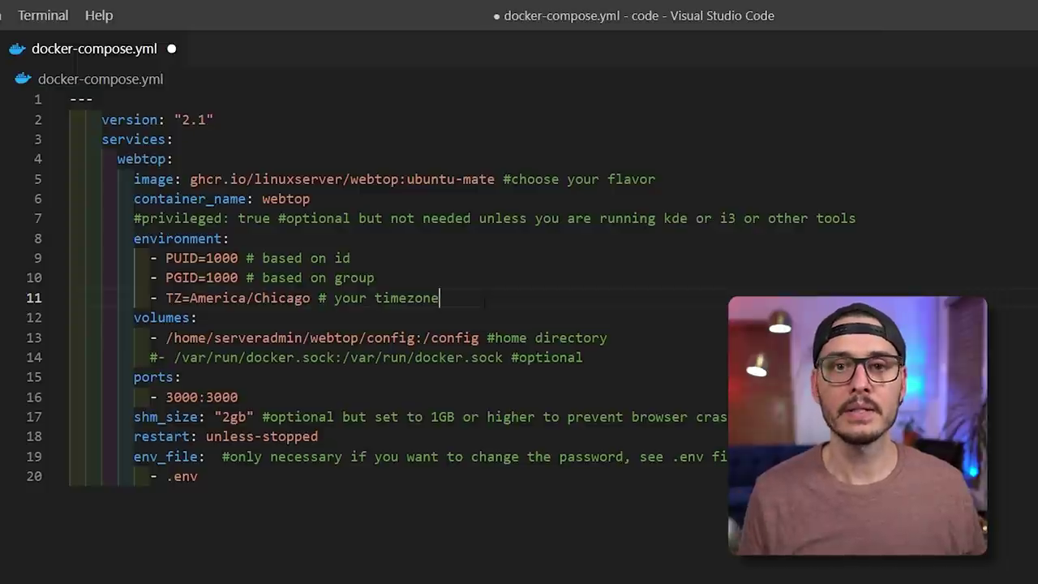
Step: Inspect the env_file entry and the PASSWORD variable and value in the .env file
{"action": "double_click", "coordinate": [194, 457]}
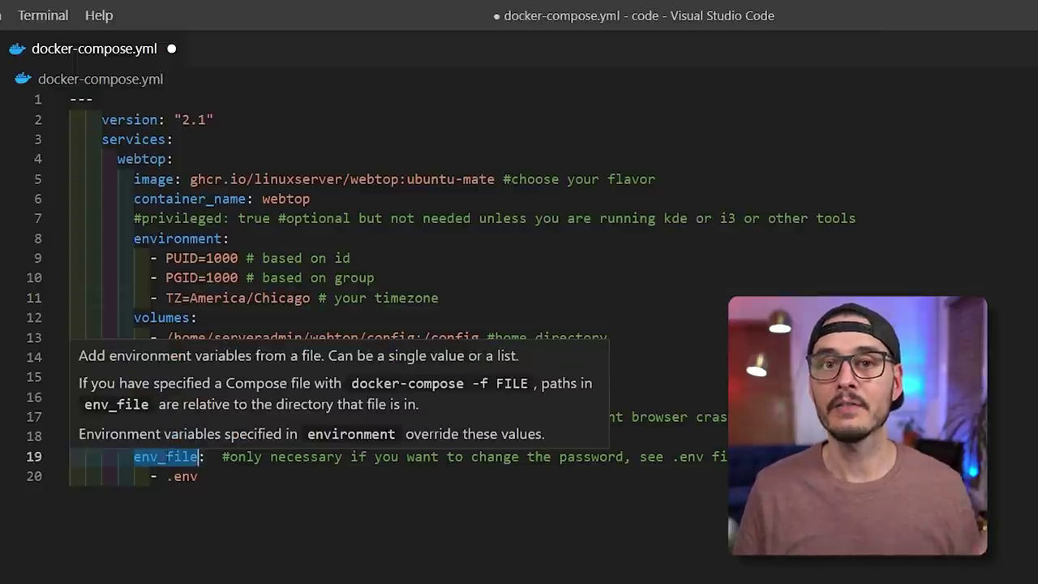
{"action": "double_click", "coordinate": [186, 476]}
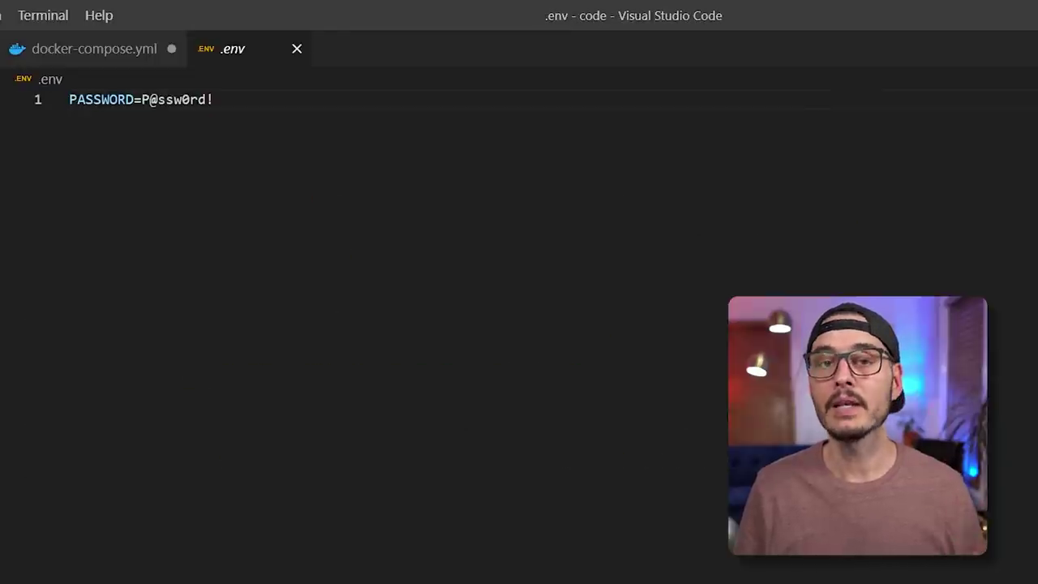
{"action": "double_click", "coordinate": [101, 99]}
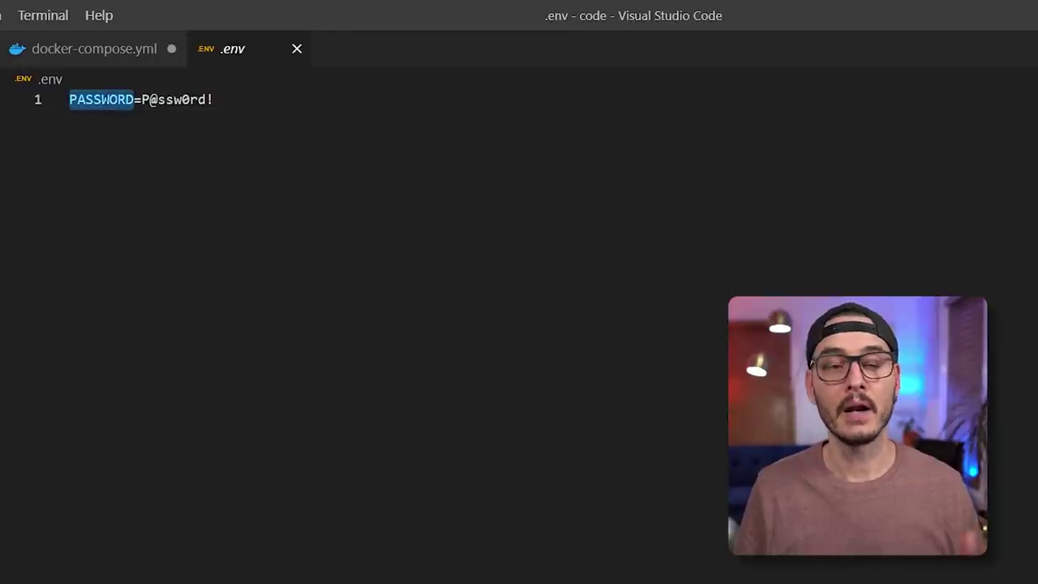
{"action": "left_click_drag", "start_coordinate": [142, 99], "coordinate": [212, 98]}
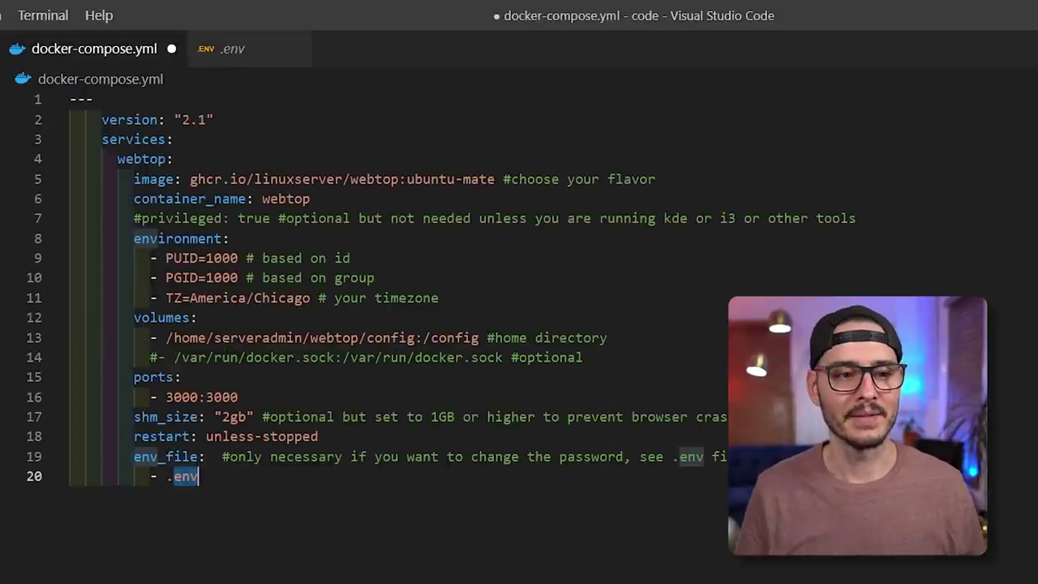
Step: Comment out env_file lines 19–20 with Ctrl+/ and save docker-compose.yml
{"action": "left_click", "coordinate": [239, 476]}
{"action": "left_click_drag", "start_coordinate": [239, 476], "coordinate": [38, 448]}
{"action": "key", "text": "ctrl+slash"}
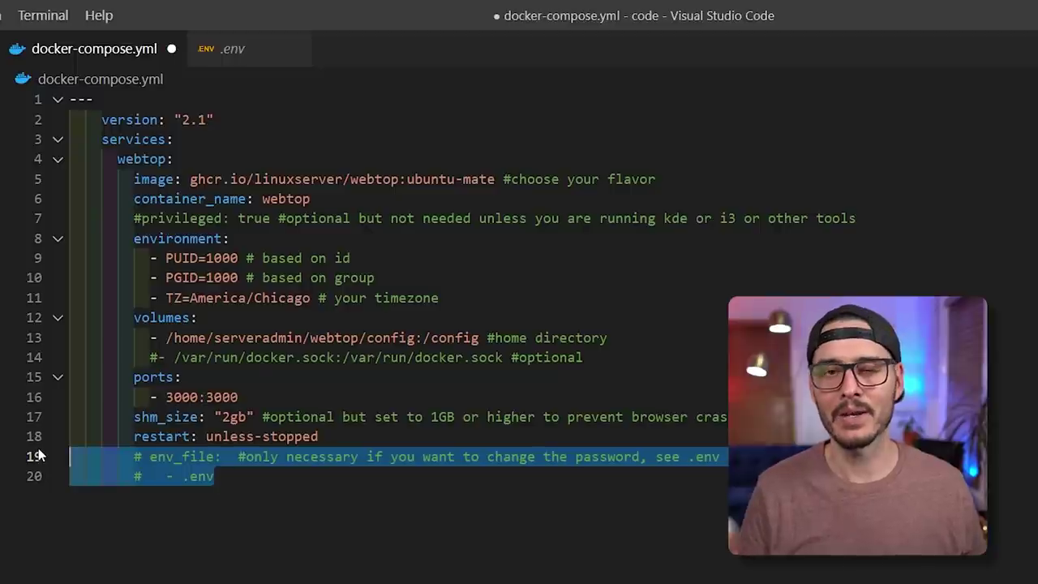
{"action": "left_click", "coordinate": [214, 476]}
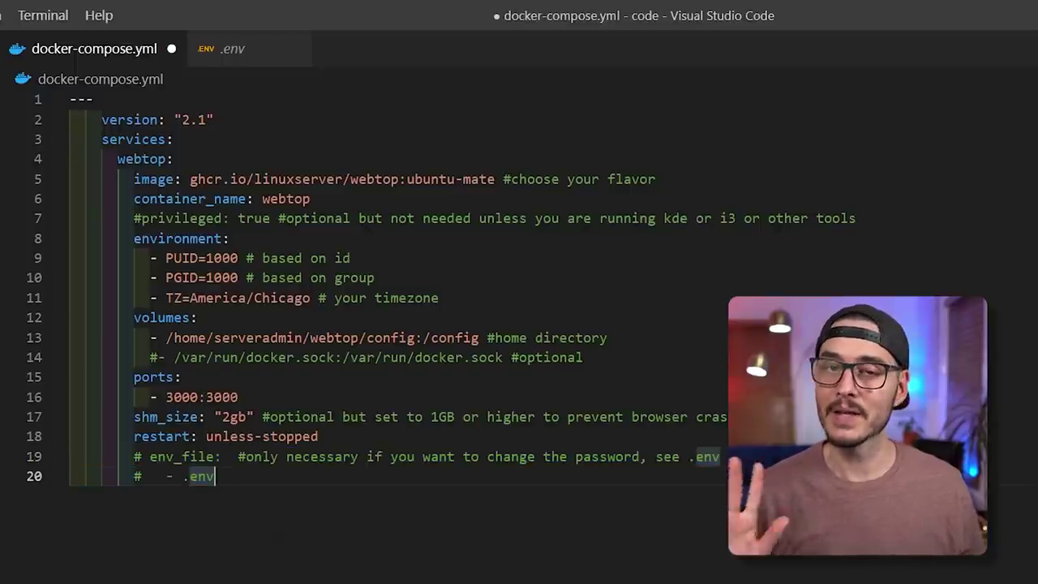
{"action": "key", "text": "ctrl+s"}
{"action": "key", "text": "ctrl+a"}
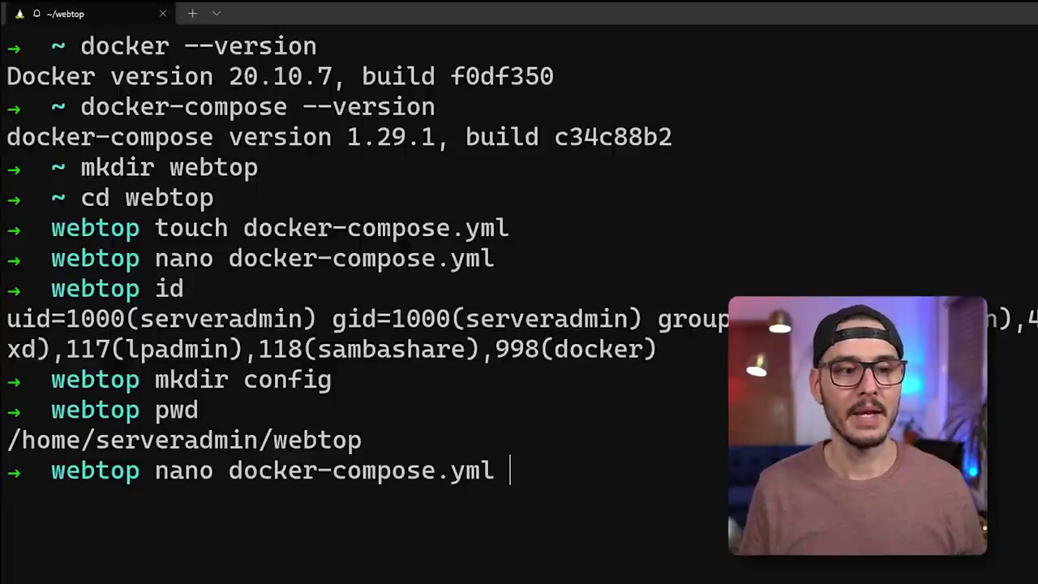
Step: Run docker-compose up -d to start the webtop container in the background
{"action": "key", "text": "Return"}
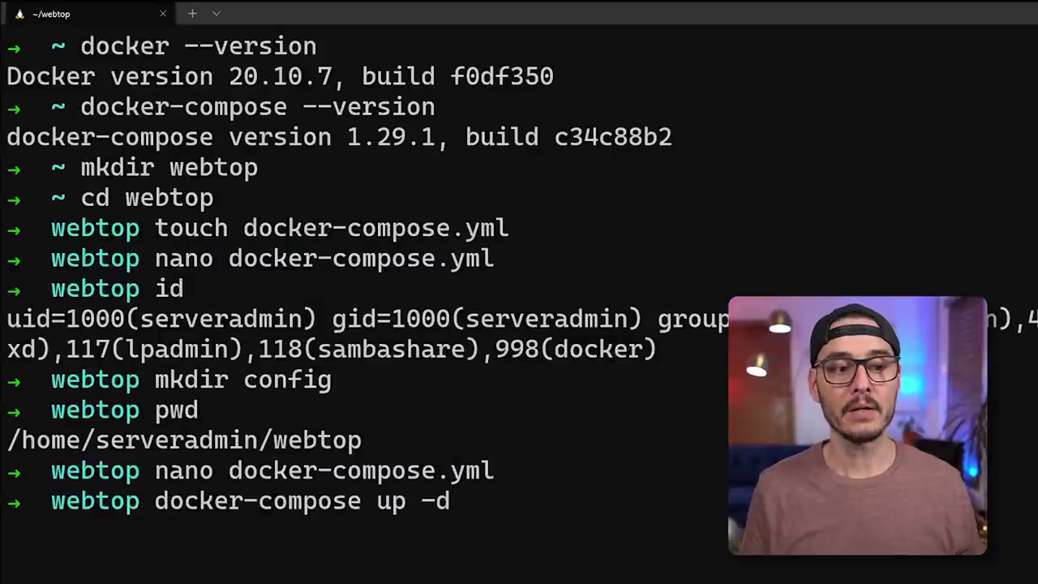
{"action": "key", "text": "Return"}
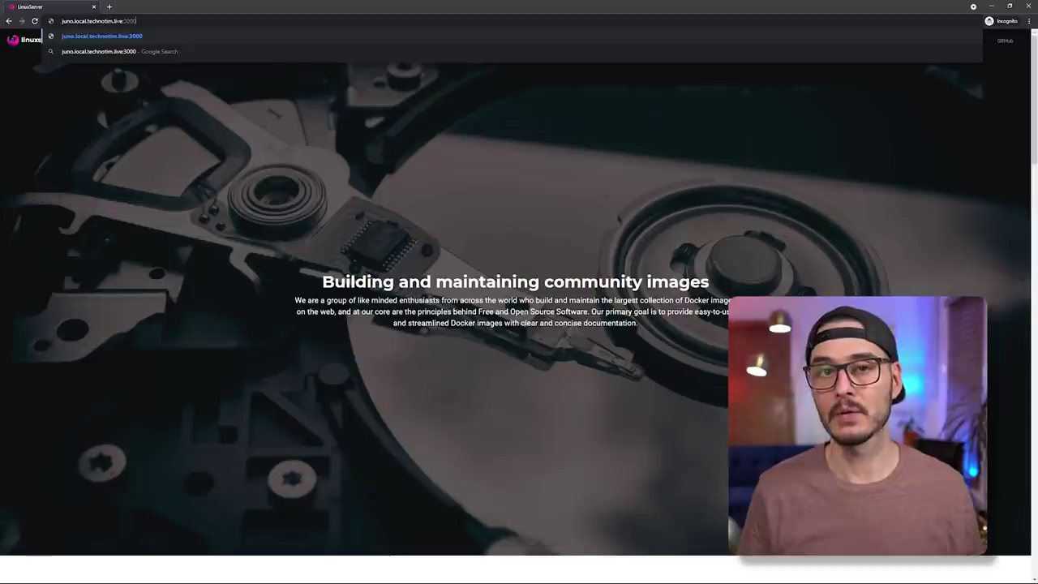
Step: Open the webtop desktop on port 3000 and load technotim.live in its Firefox
{"action": "key", "text": "Return"}
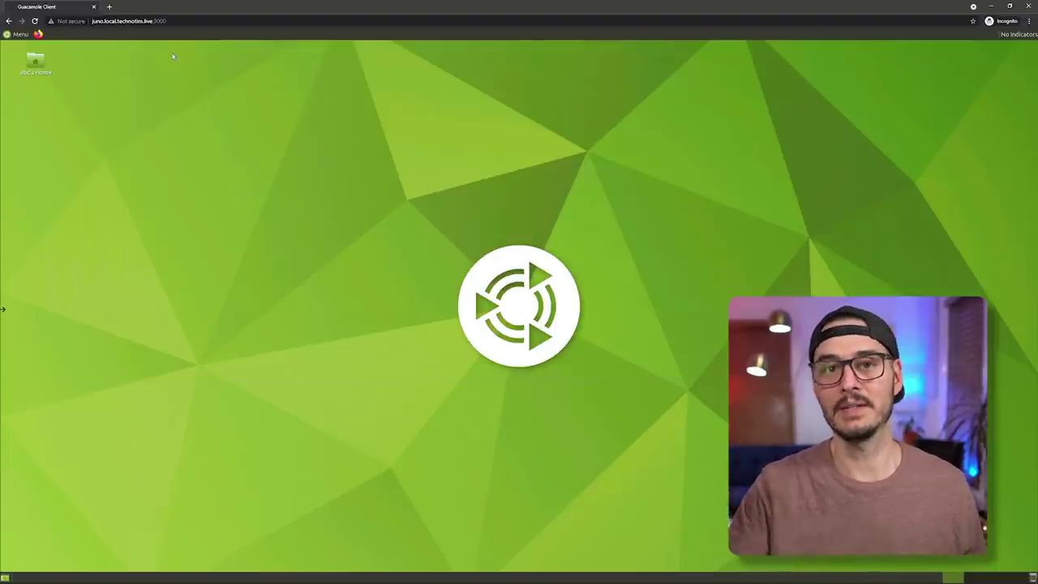
{"action": "left_click", "coordinate": [18, 34]}
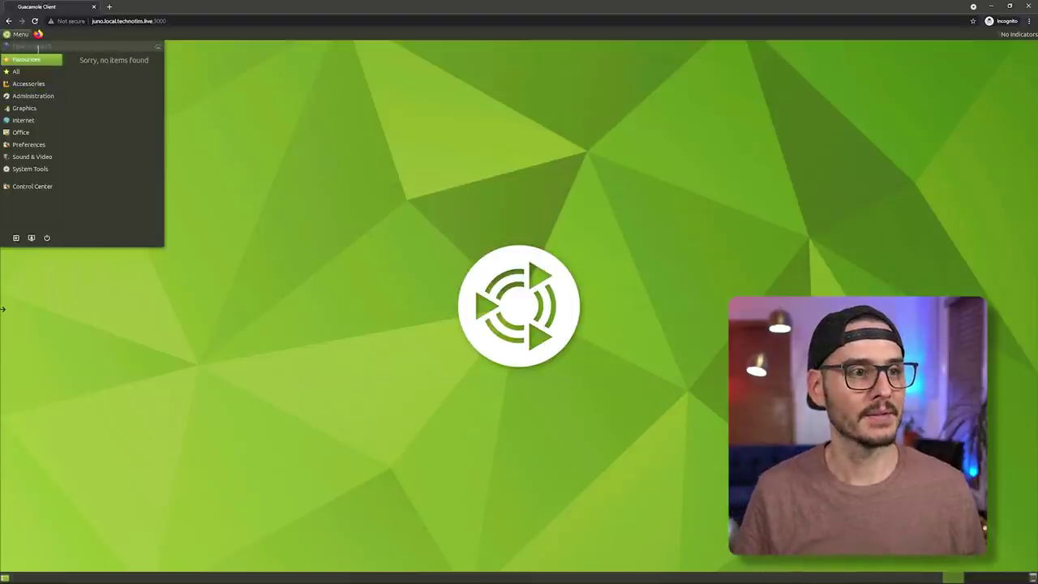
{"action": "left_click", "coordinate": [38, 34]}
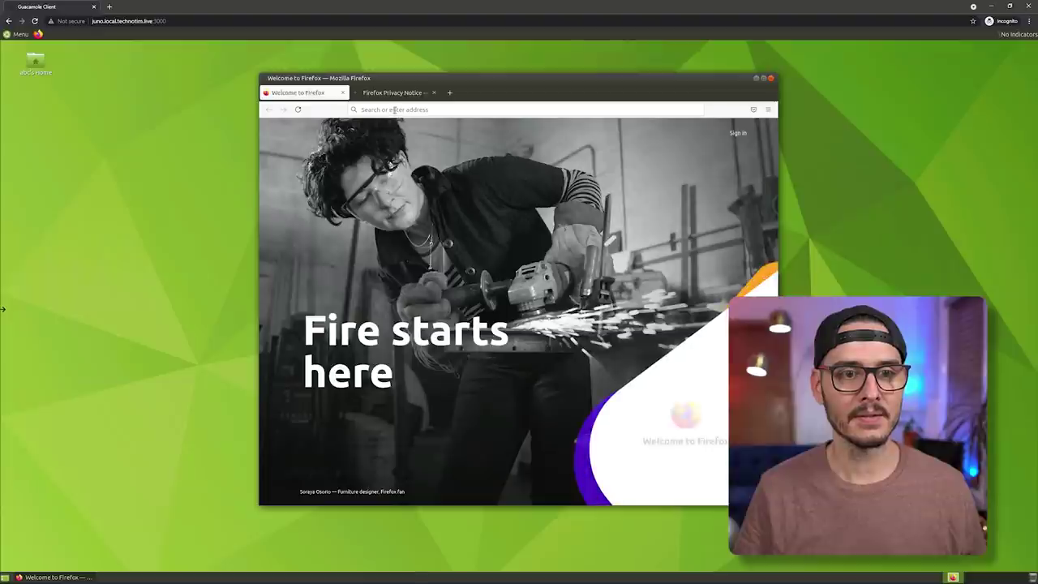
{"action": "left_click", "coordinate": [393, 109]}
{"action": "type", "text": "tech"}
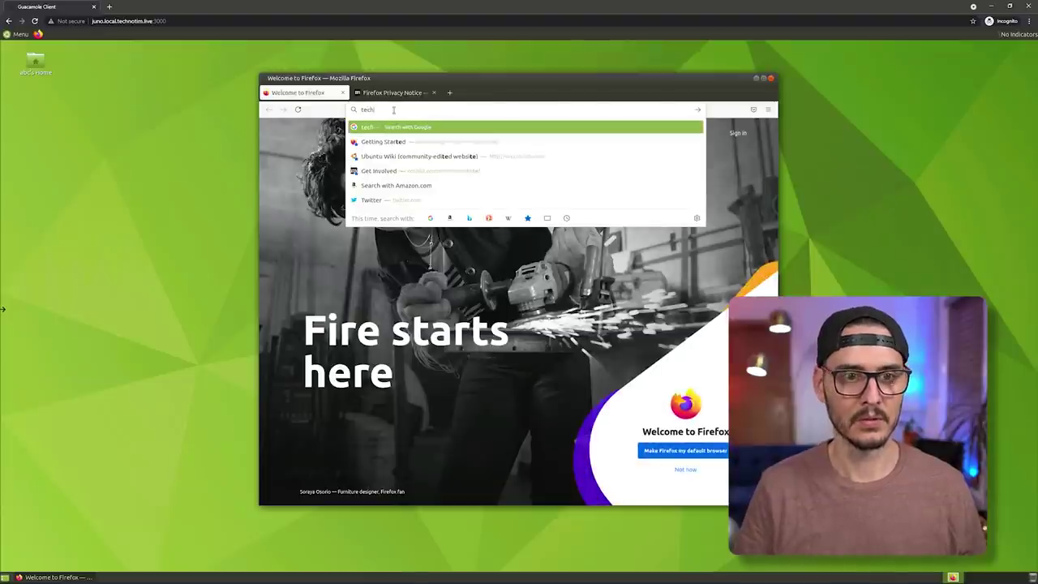
{"action": "type", "text": "notim.live"}
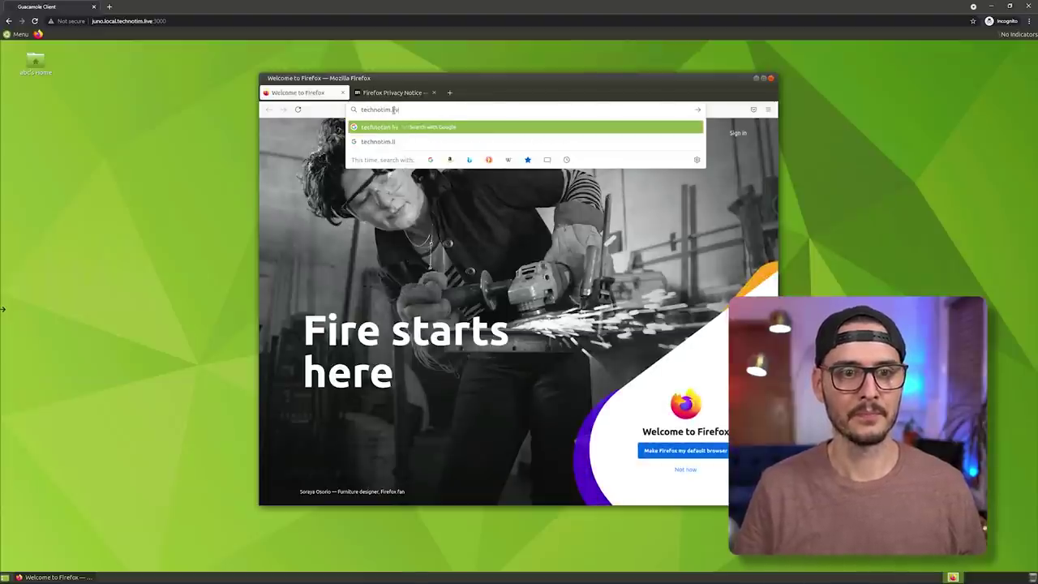
{"action": "key", "text": "Return"}
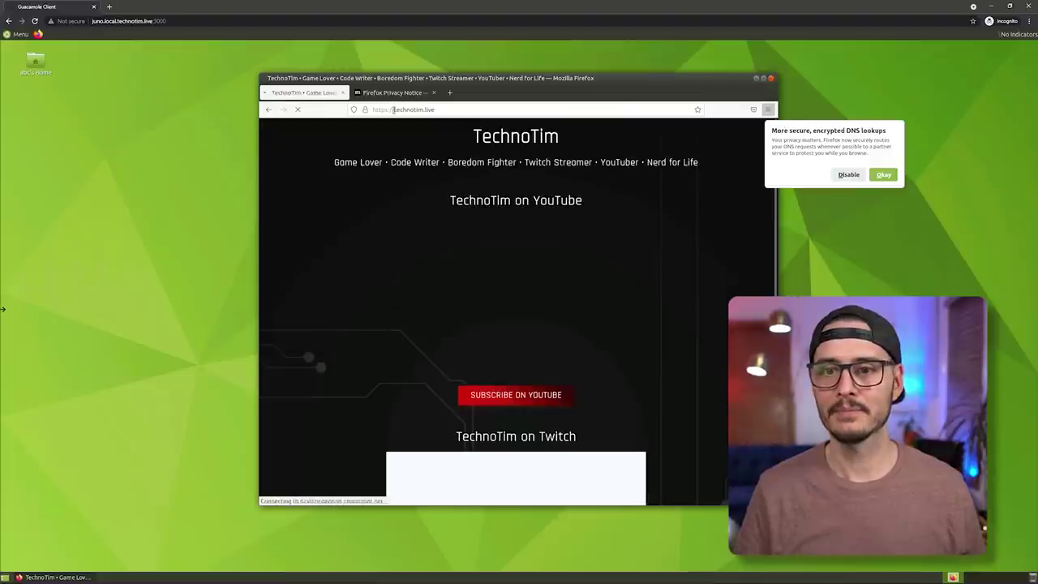
Step: Launch MATE Terminal from the 'terminal' search and reposition its window
{"action": "key", "text": "super"}
{"action": "type", "text": "terminal"}
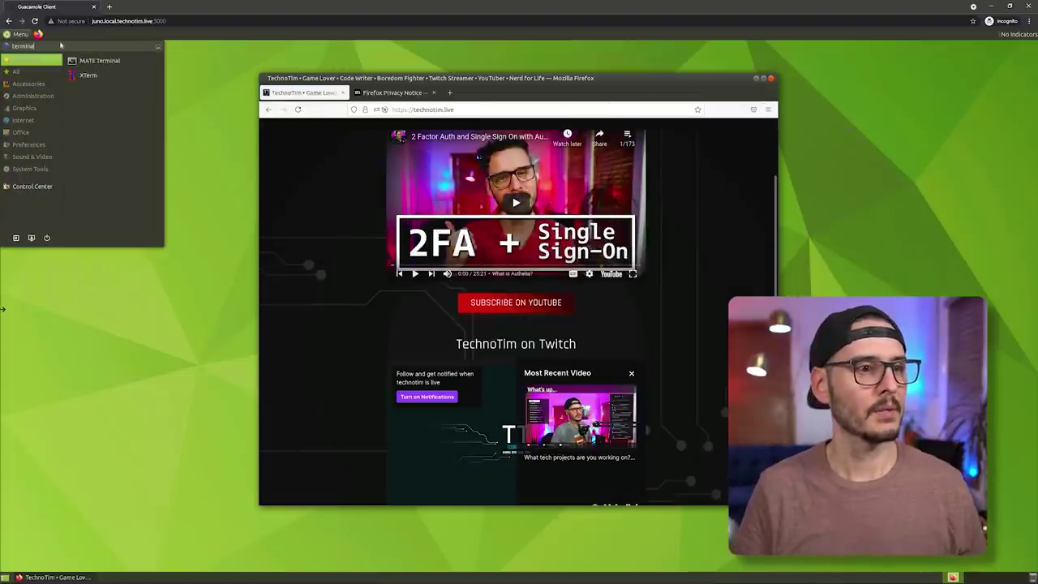
{"action": "key", "text": "Return"}
{"action": "left_click_drag", "start_coordinate": [207, 47], "coordinate": [455, 131]}
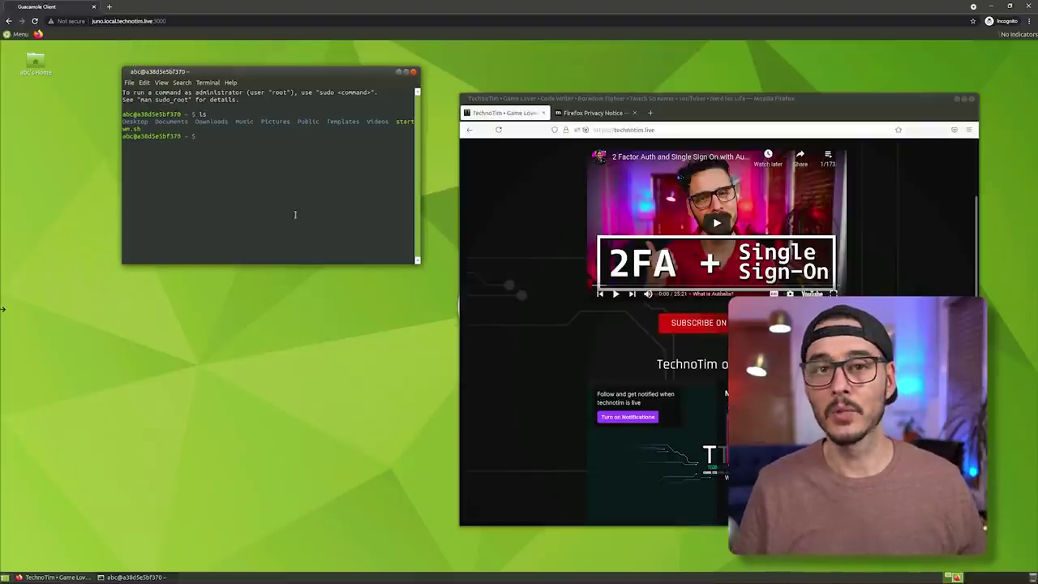
Step: Run sudo apt update in the webtop terminal to refresh package lists
{"action": "type", "text": "sudo apt update"}
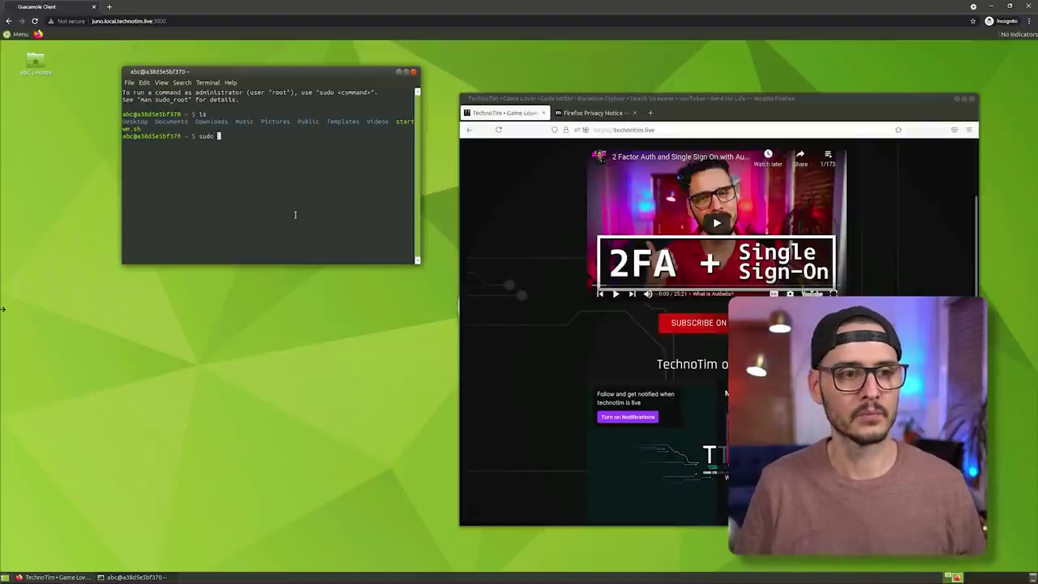
{"action": "key", "text": "Return"}
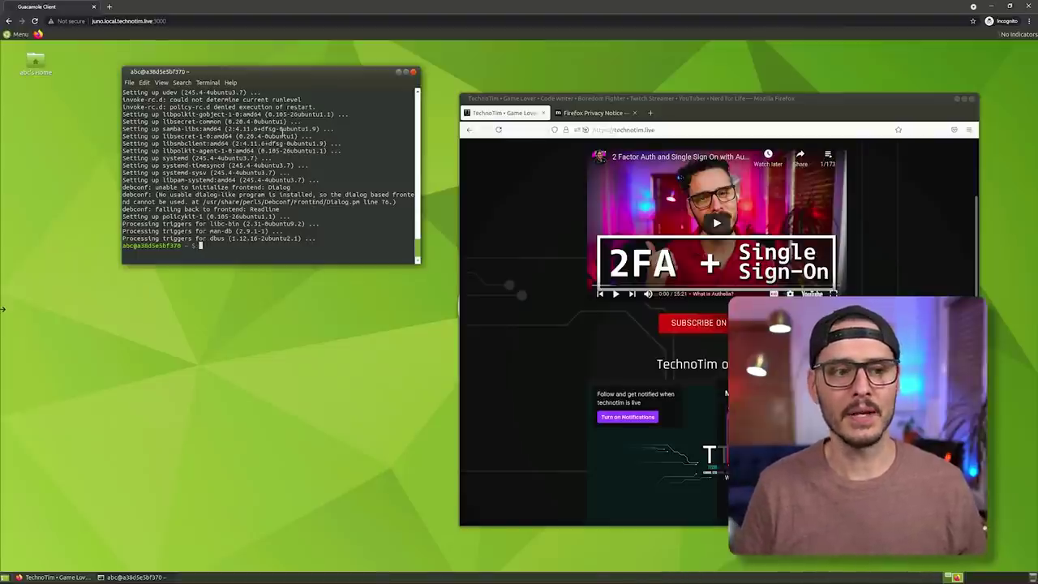
Step: Install VLC, then open and play the Big Buck Bunny test video through Media > Open File
{"action": "type", "text": "sudo apt install "}
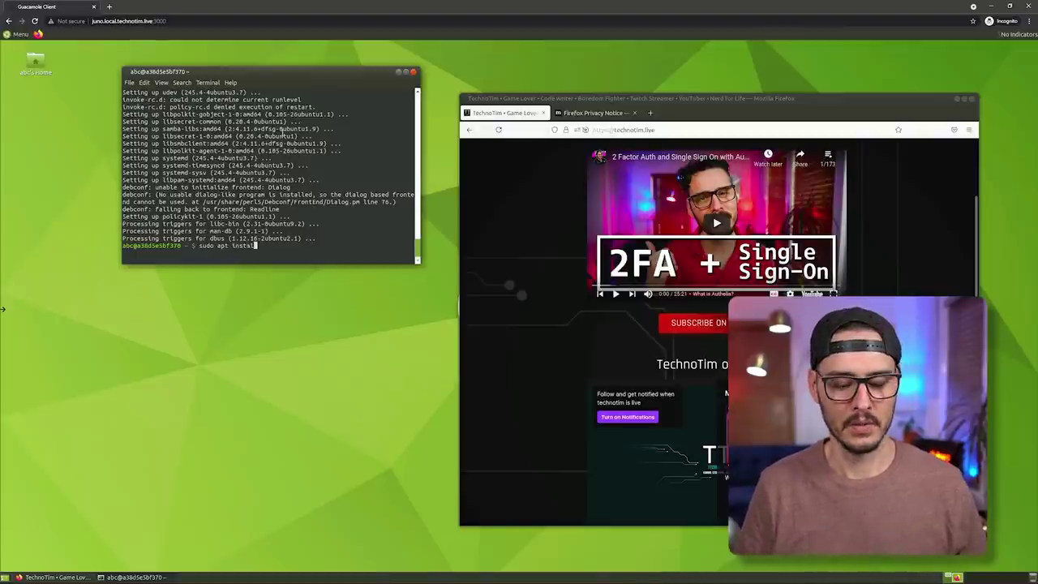
{"action": "type", "text": "vi"}
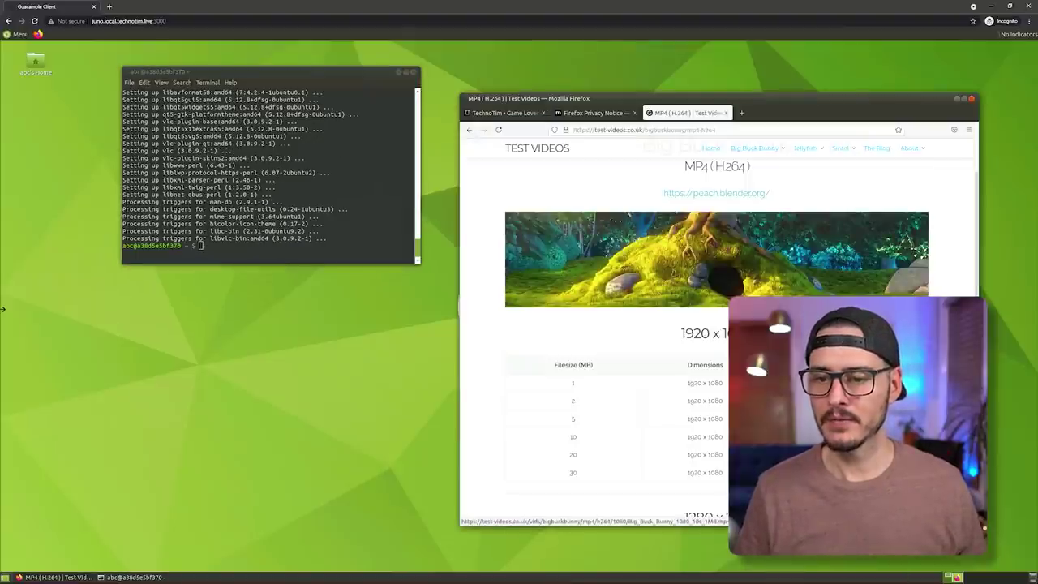
{"action": "left_click", "coordinate": [16, 35]}
{"action": "type", "text": "vlc"}
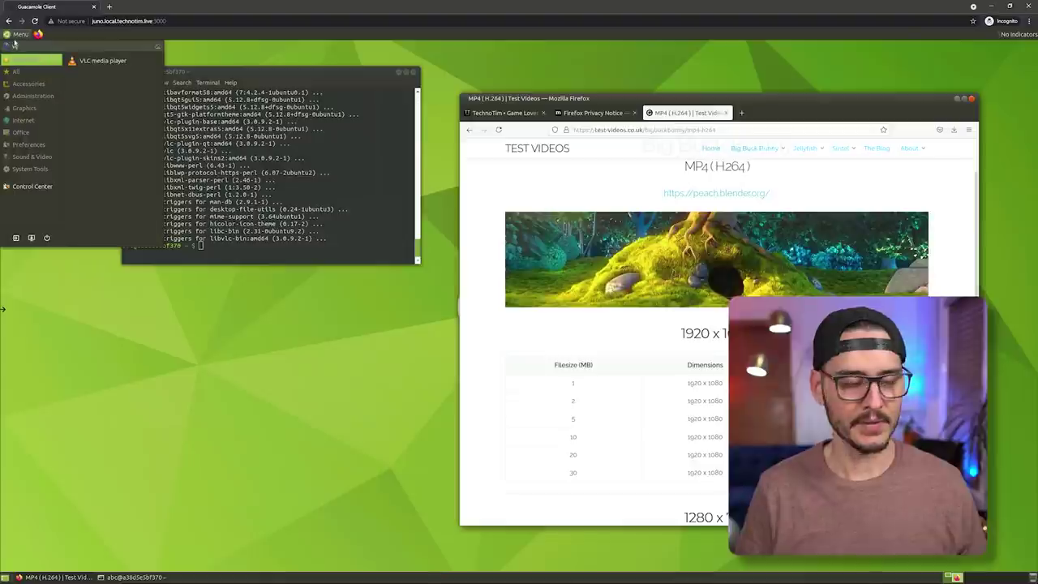
{"action": "key", "text": "Return"}
{"action": "left_click", "coordinate": [317, 132]}
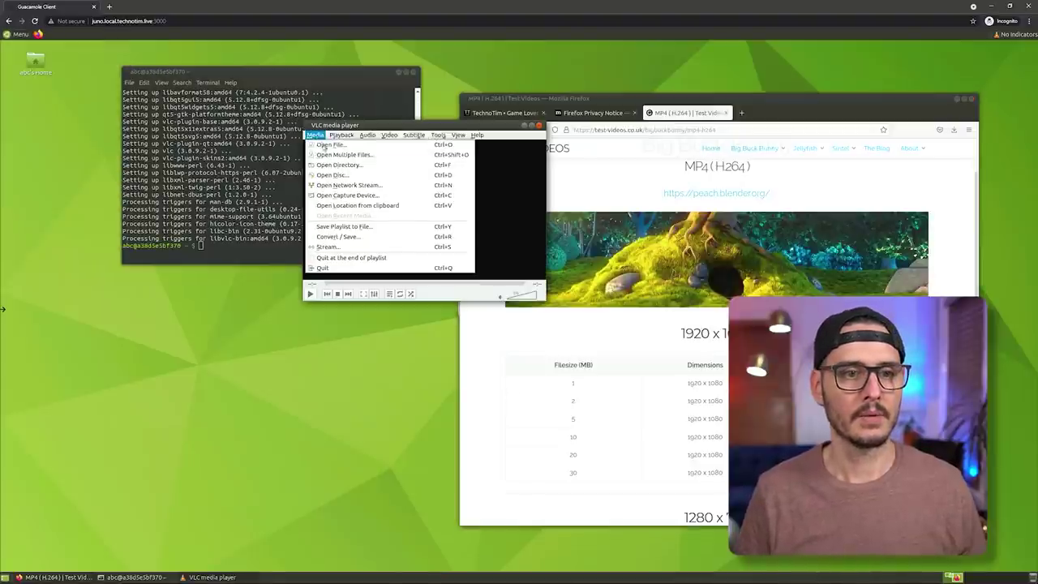
{"action": "left_click", "coordinate": [325, 145]}
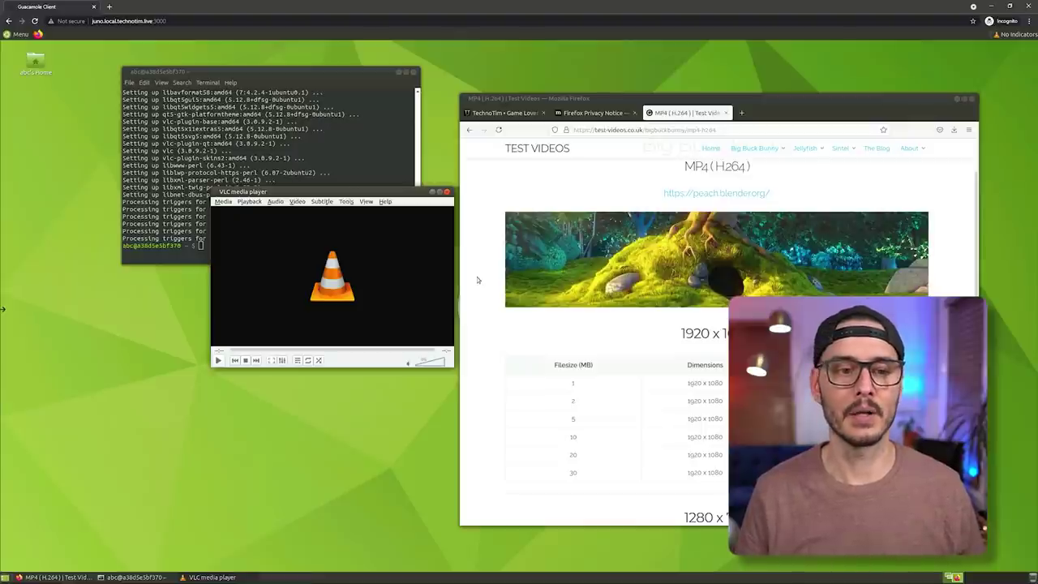
{"action": "left_click", "coordinate": [220, 360]}
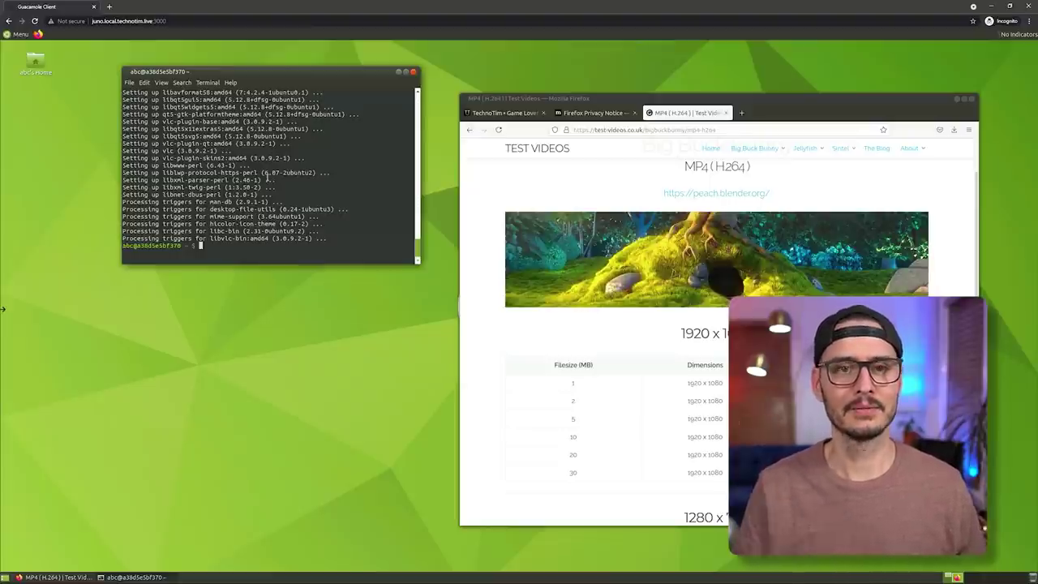
Step: Install LibreOffice with sudo apt install libreoffice, confirming with y
{"action": "type", "text": "sudo apt install libreoffice"}
{"action": "key", "text": "Return"}
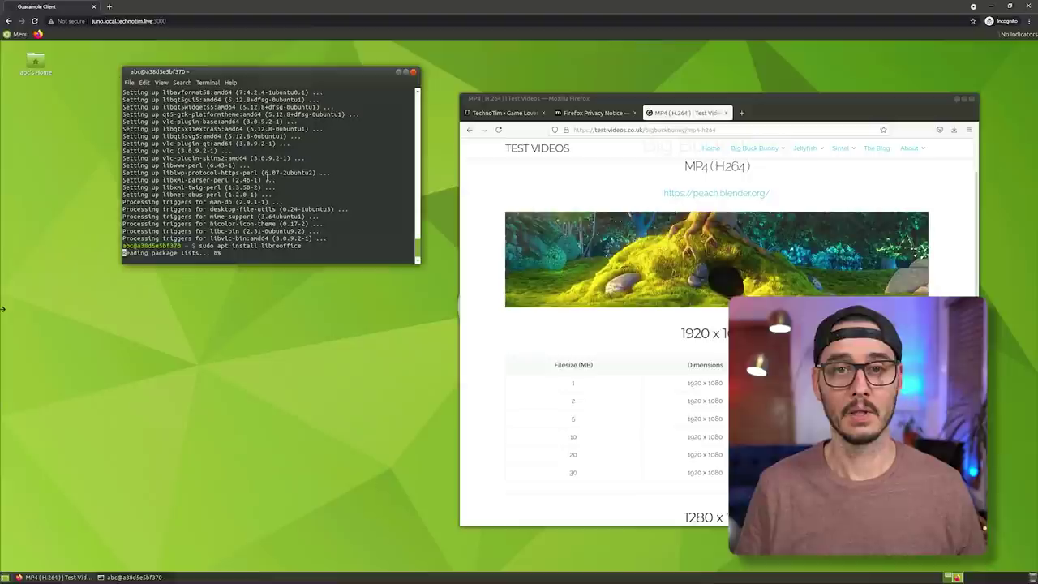
{"action": "type", "text": "y"}
{"action": "key", "text": "Return"}
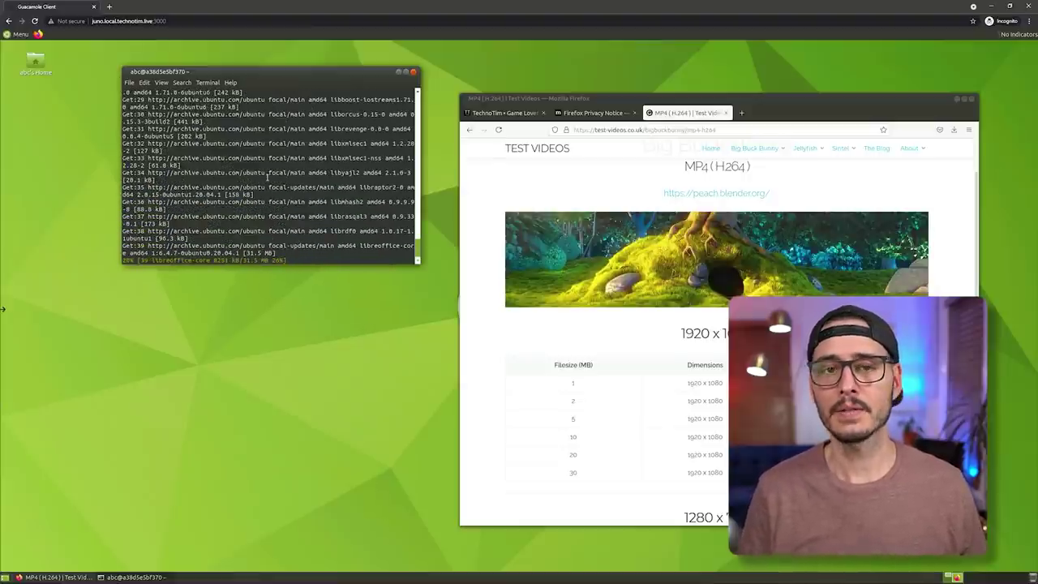
Step: Search for vscode in a new Firefox tab
{"action": "left_click", "coordinate": [741, 113]}
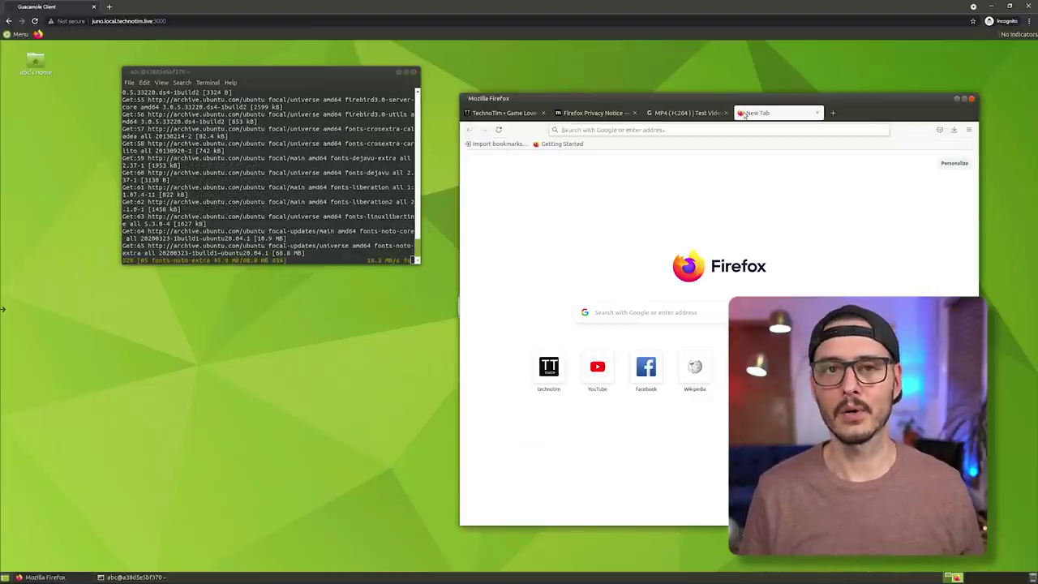
{"action": "type", "text": "vscode"}
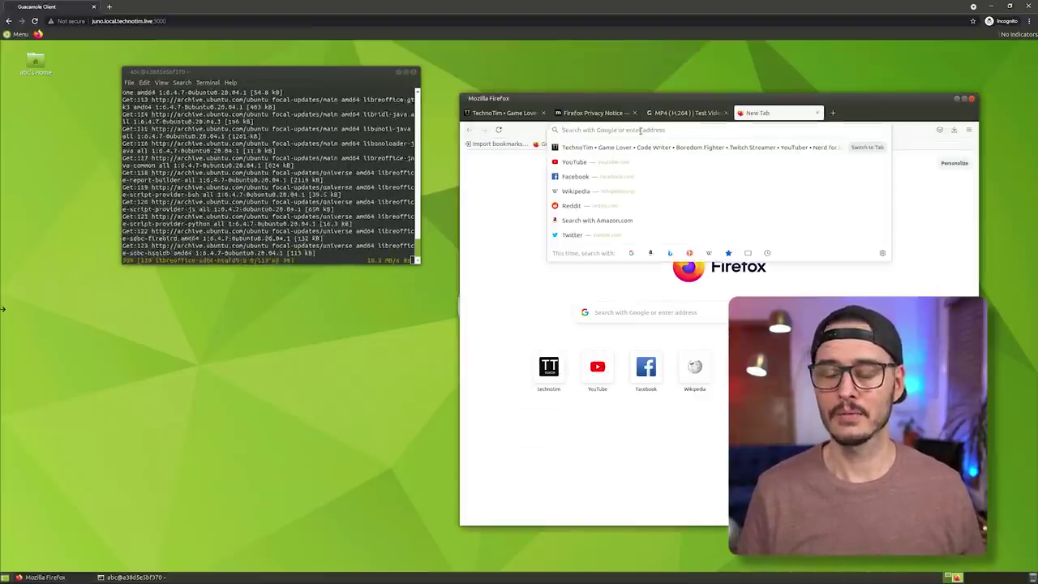
{"action": "key", "text": "Return"}
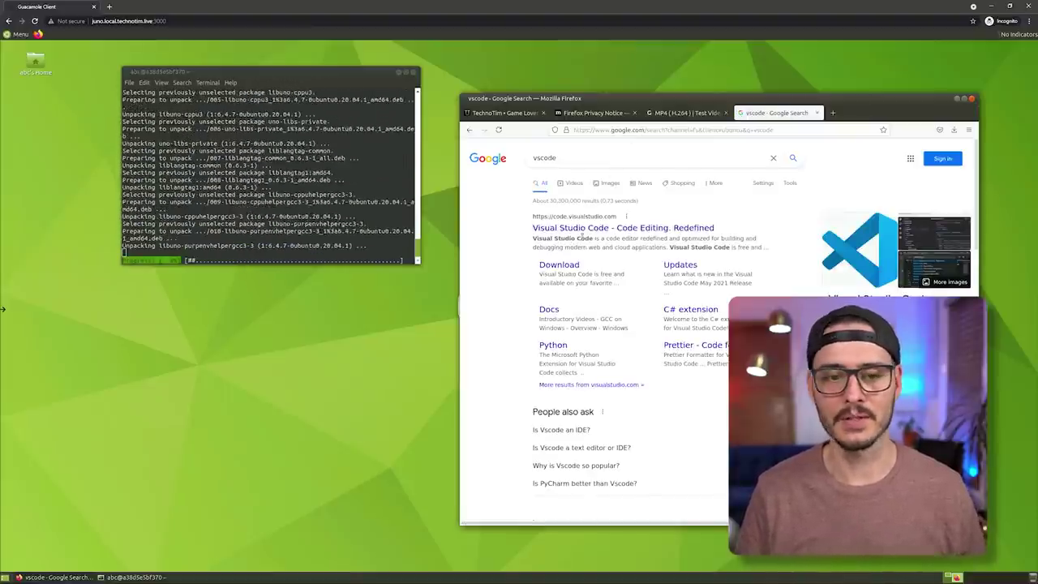
Step: Go to the VS Code download page, then list the Downloads folder in a new terminal
{"action": "left_click", "coordinate": [565, 266]}
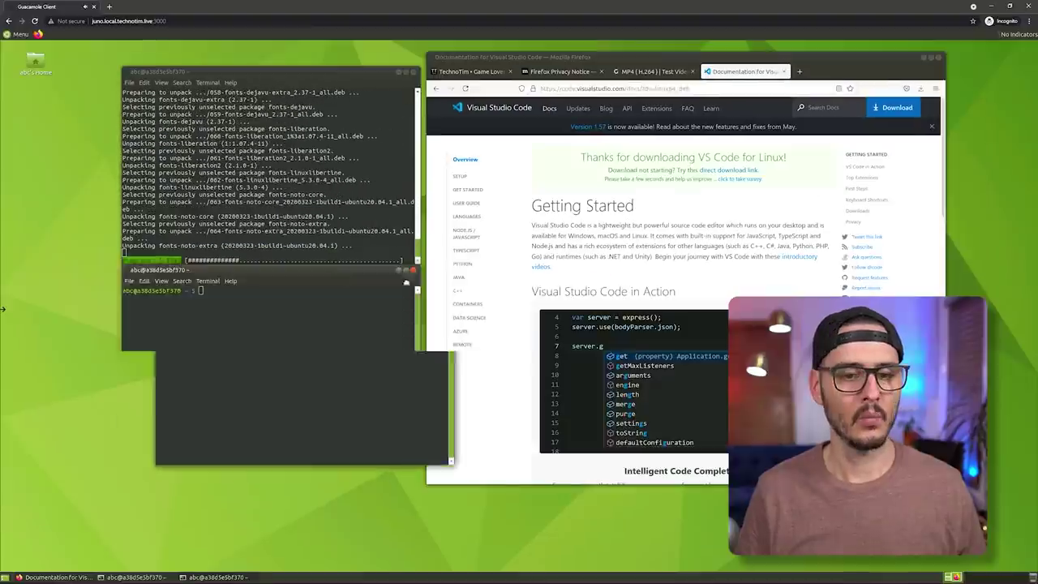
{"action": "key", "text": "ctrl+alt+t"}
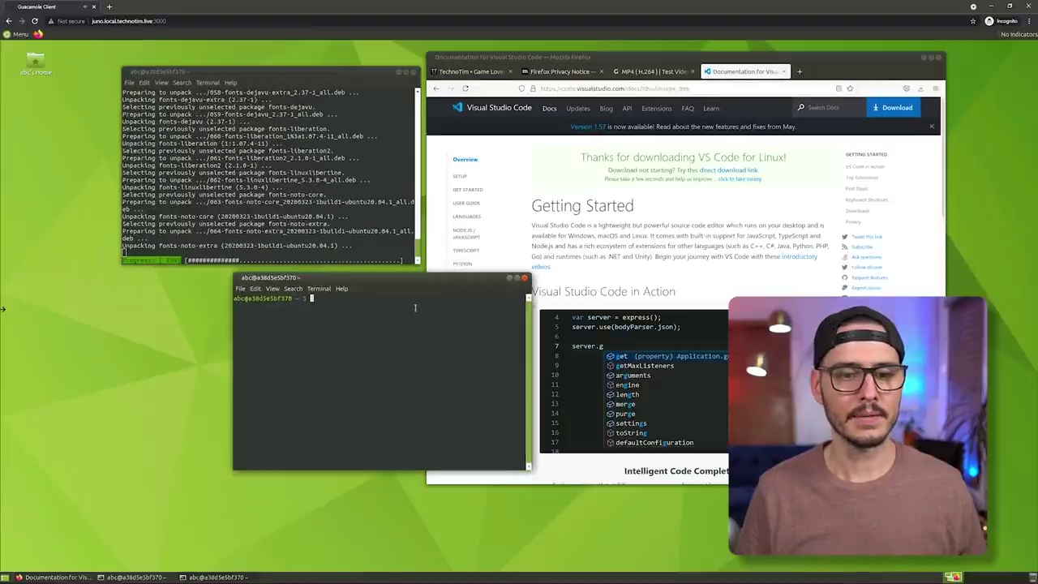
{"action": "type", "text": "cd Downloads/"}
{"action": "key", "text": "Return"}
{"action": "type", "text": "ls"}
{"action": "key", "text": "Return"}
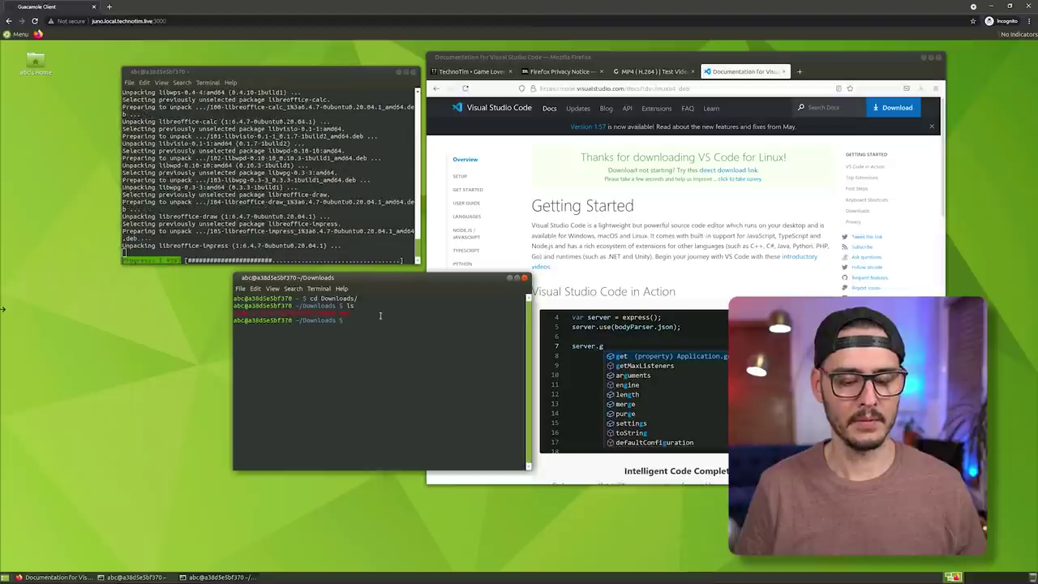
Step: Install the VS Code .deb with sudo dpkg -i, rerunning it after the lock error
{"action": "type", "text": "sudo dpk"}
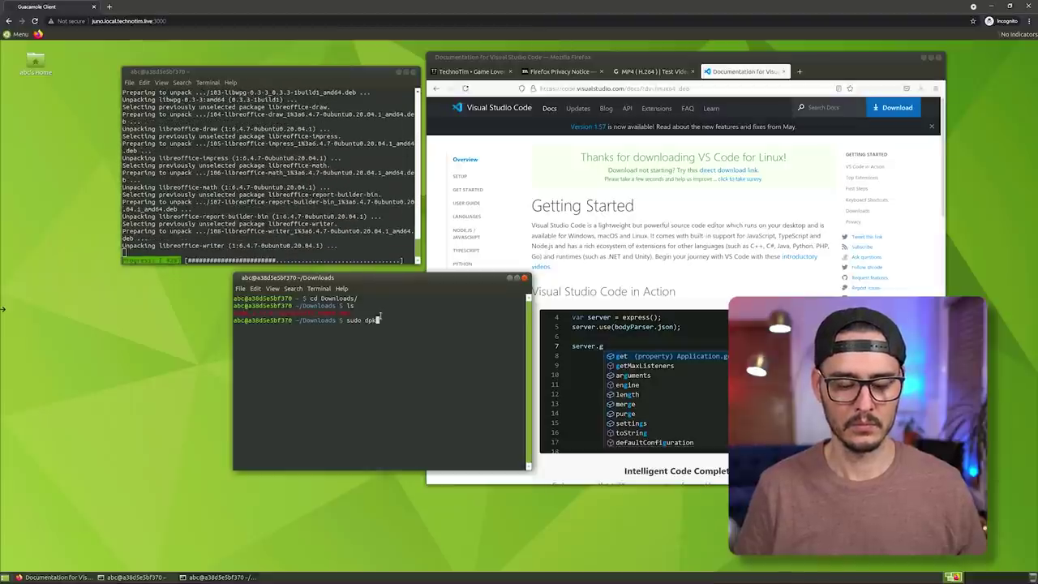
{"action": "type", "text": "g -i "}
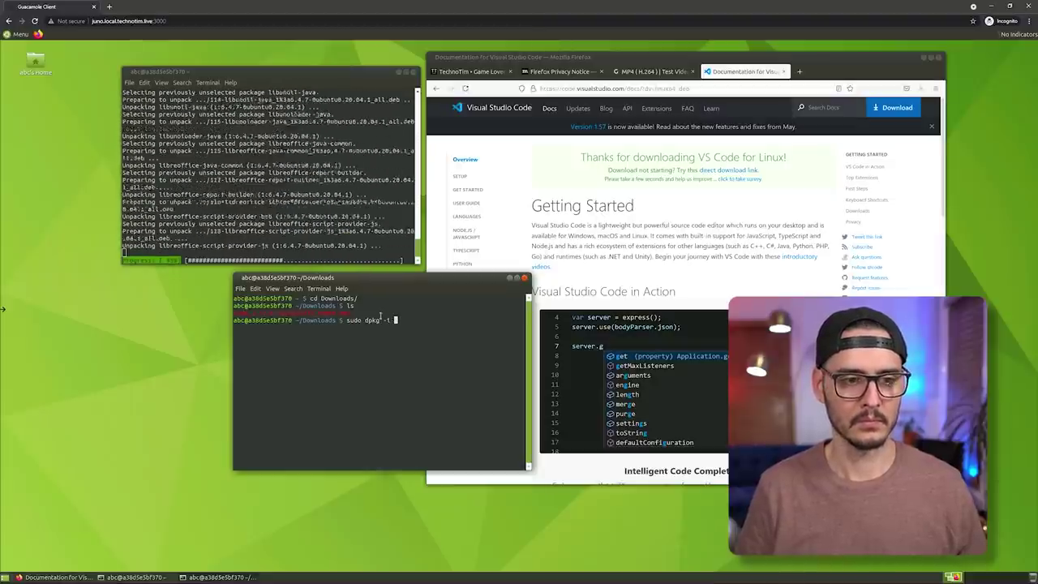
{"action": "type", "text": "co"}
{"action": "key", "text": "Tab"}
{"action": "key", "text": "Return"}
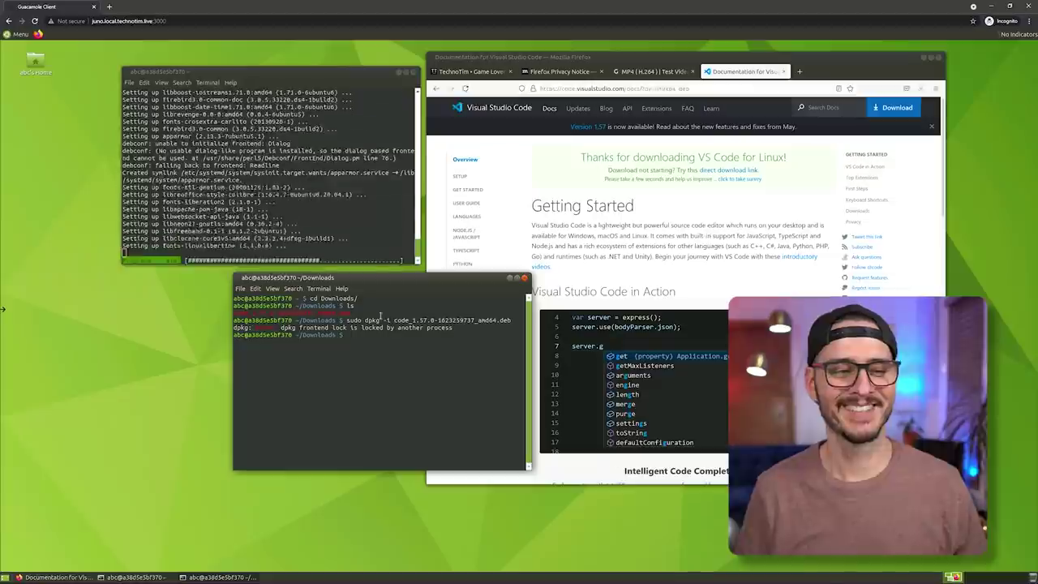
{"action": "key", "text": "Up"}
{"action": "key", "text": "Return"}
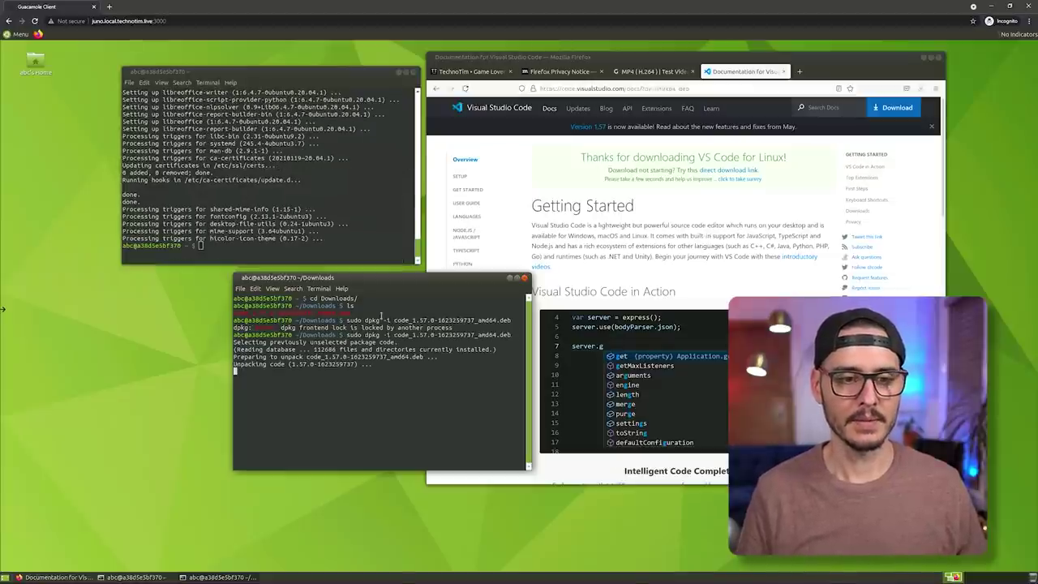
Step: Launch LibreOffice Calc, enter test in cells A1, B1 and C1, and random letters in A5
{"action": "left_click", "coordinate": [16, 34]}
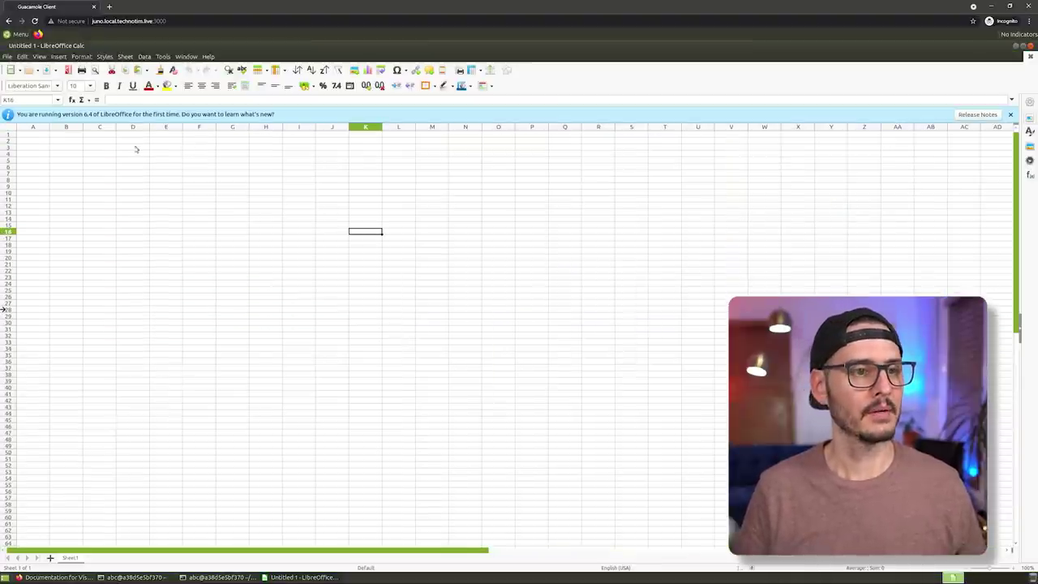
{"action": "left_click", "coordinate": [113, 146]}
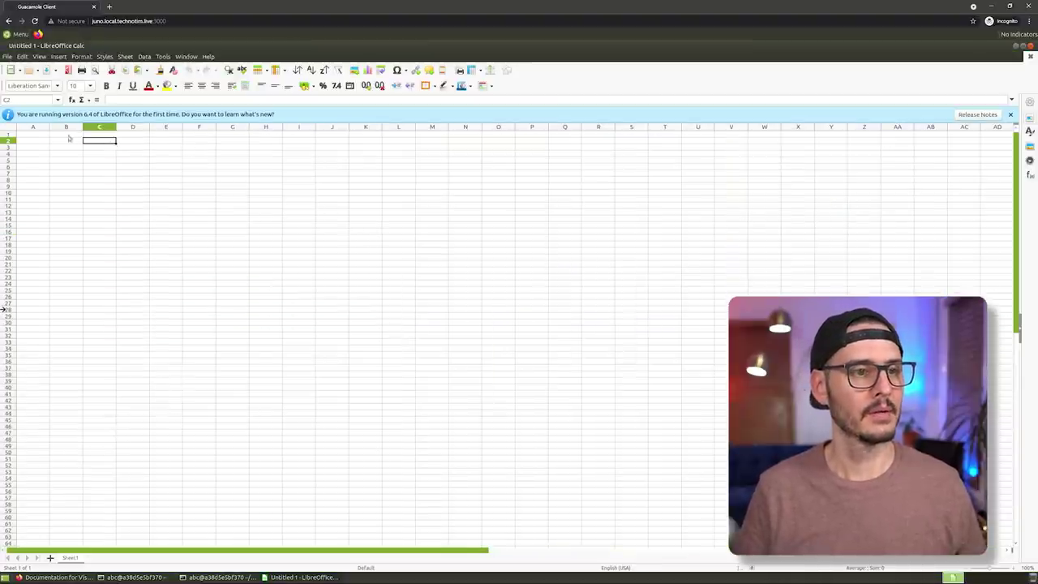
{"action": "left_click", "coordinate": [47, 135]}
{"action": "type", "text": "1s"}
{"action": "key", "text": "Tab"}
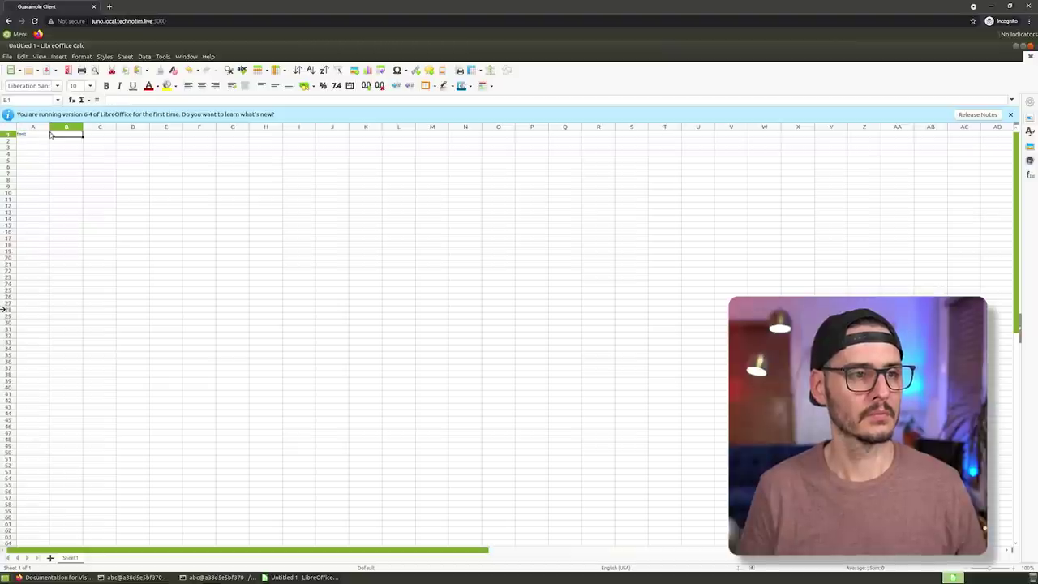
{"action": "key", "text": "Tab"}
{"action": "type", "text": "test"}
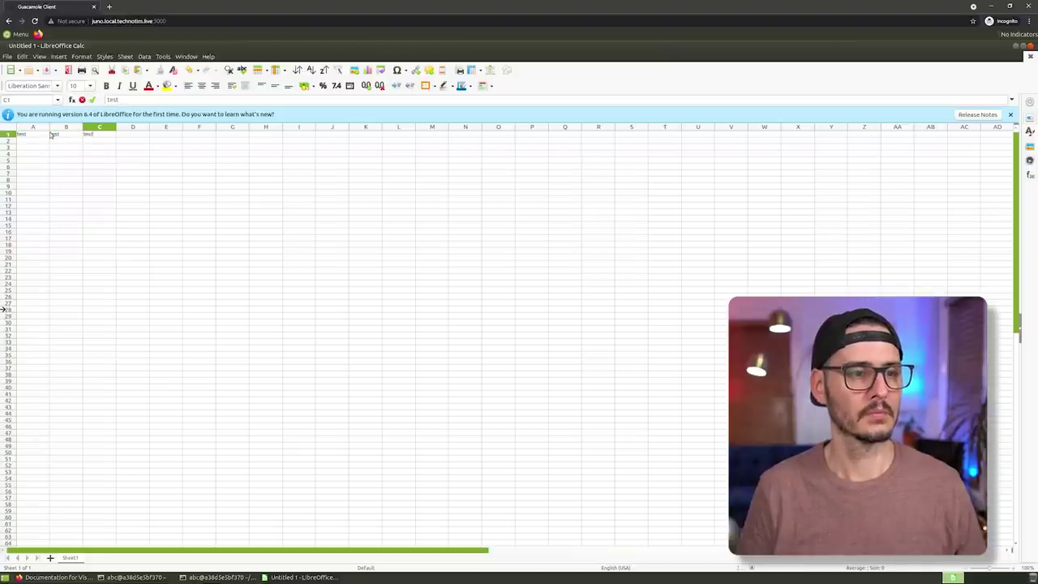
{"action": "key", "text": "Return"}
{"action": "key", "text": "Return"}
{"action": "key", "text": "Return"}
{"action": "key", "text": "Return"}
{"action": "type", "text": "dslkjlskdjlksa"}
{"action": "key", "text": "Return"}
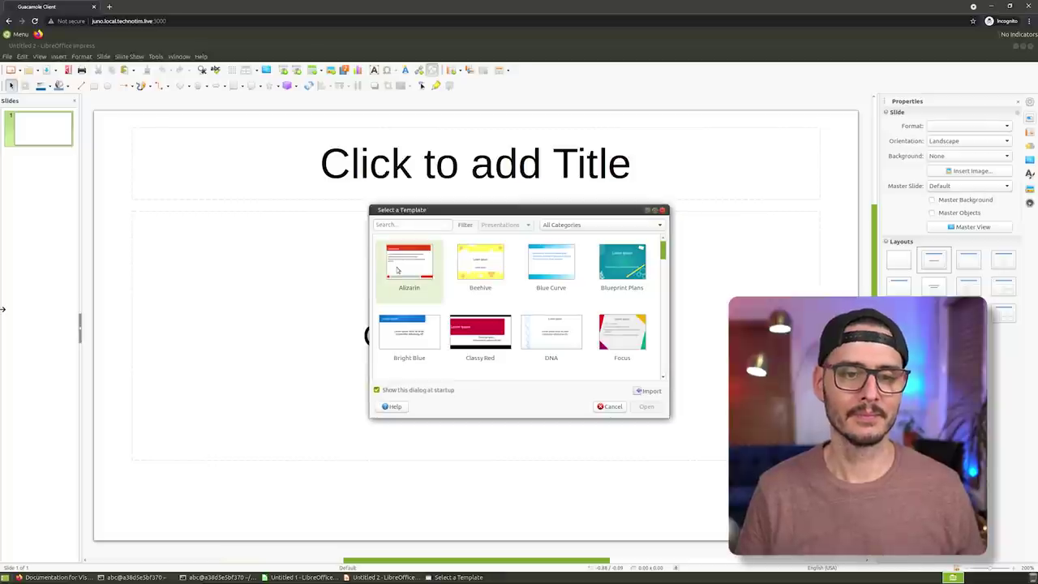
Step: Apply the Alizarin template and title the slide Welcome
{"action": "left_click", "coordinate": [646, 406]}
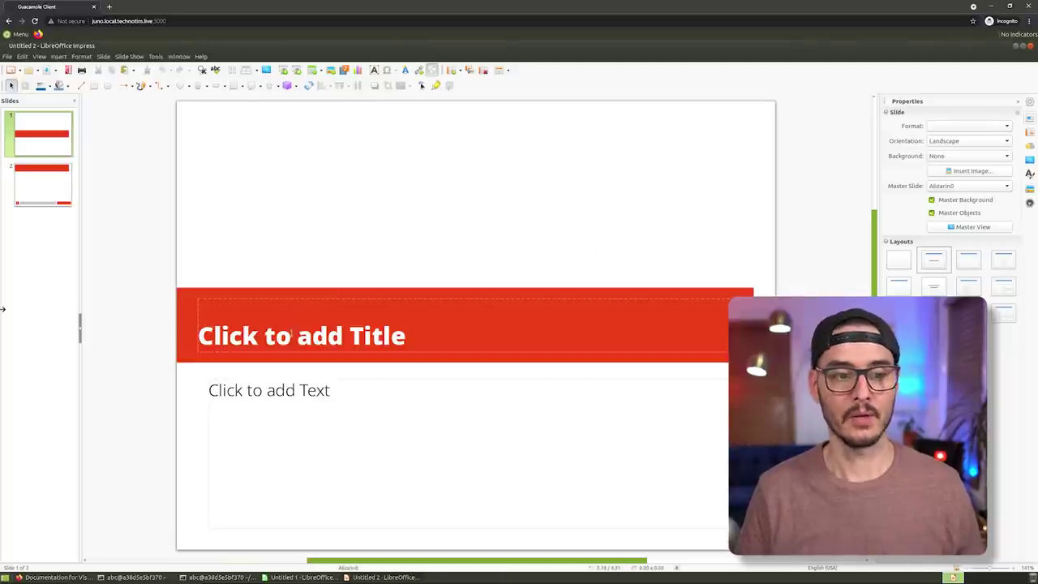
{"action": "left_click", "coordinate": [291, 335]}
{"action": "type", "text": "W"}
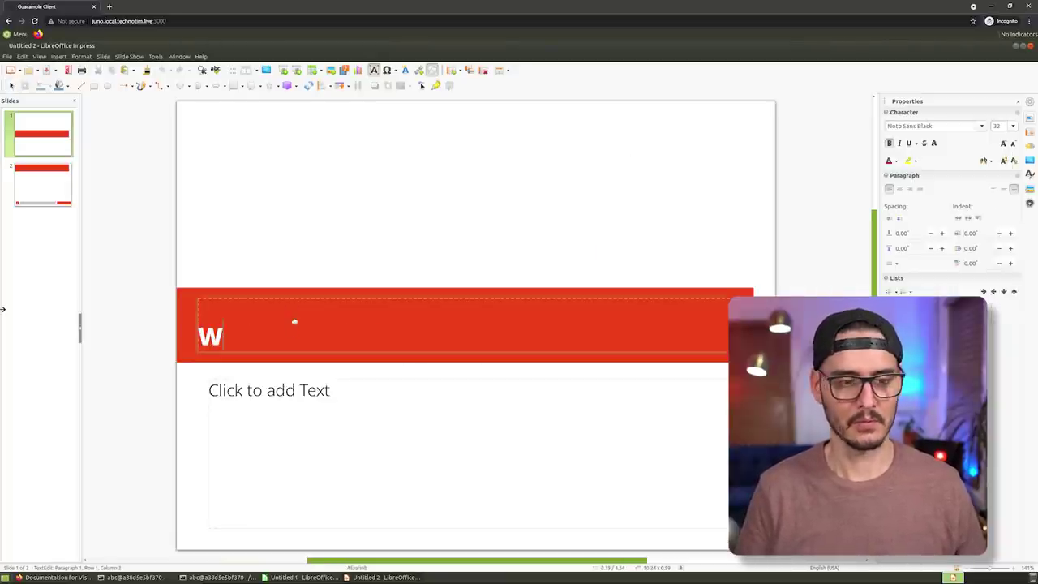
{"action": "type", "text": "elcome"}
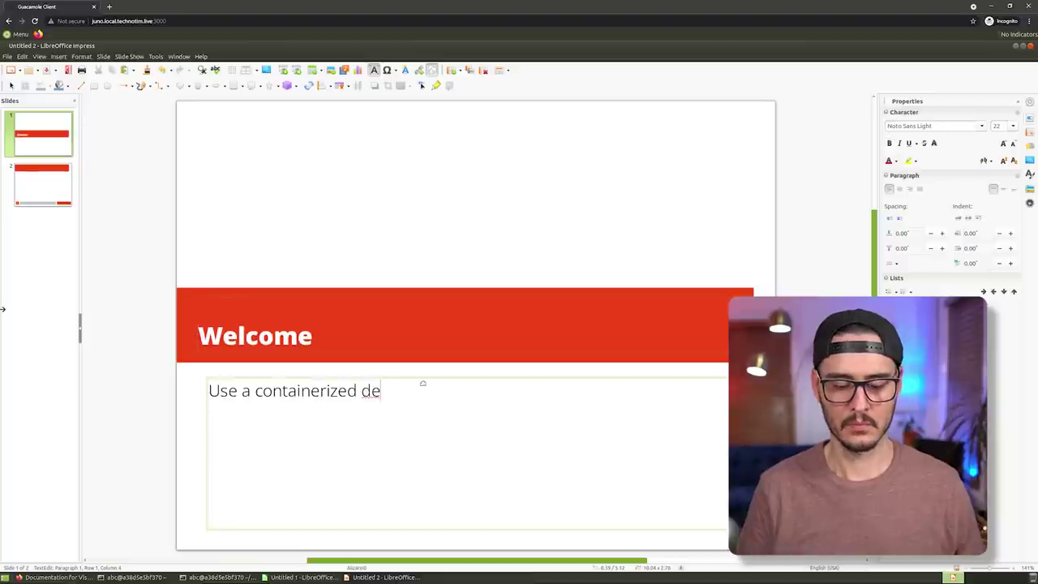
Step: Set the body text to 'Use a containerized desktop within a browser', fixing the 'browser' typo
{"action": "type", "text": "skt"}
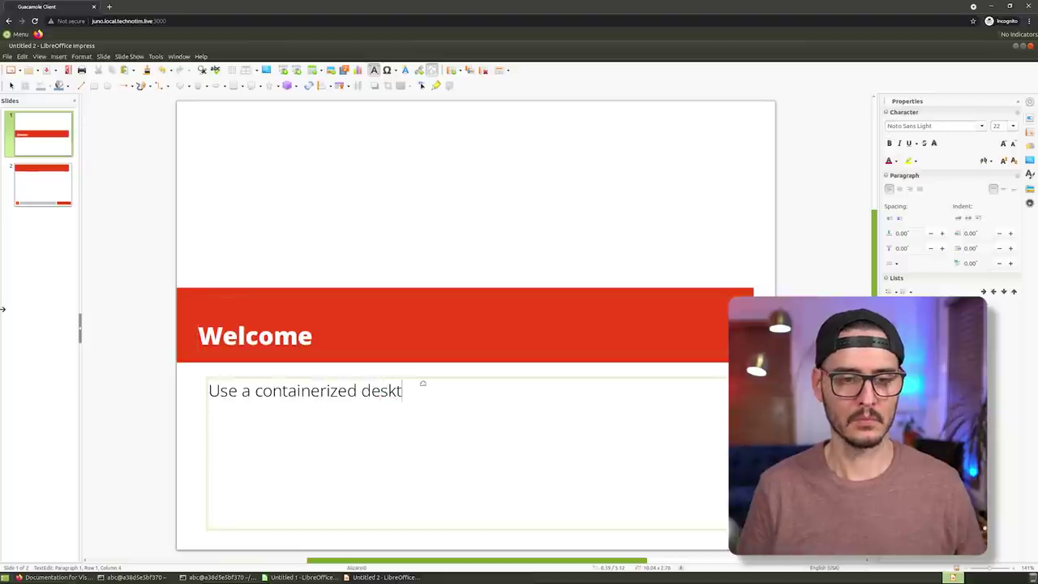
{"action": "type", "text": "op within a browser"}
{"action": "key", "text": "Escape"}
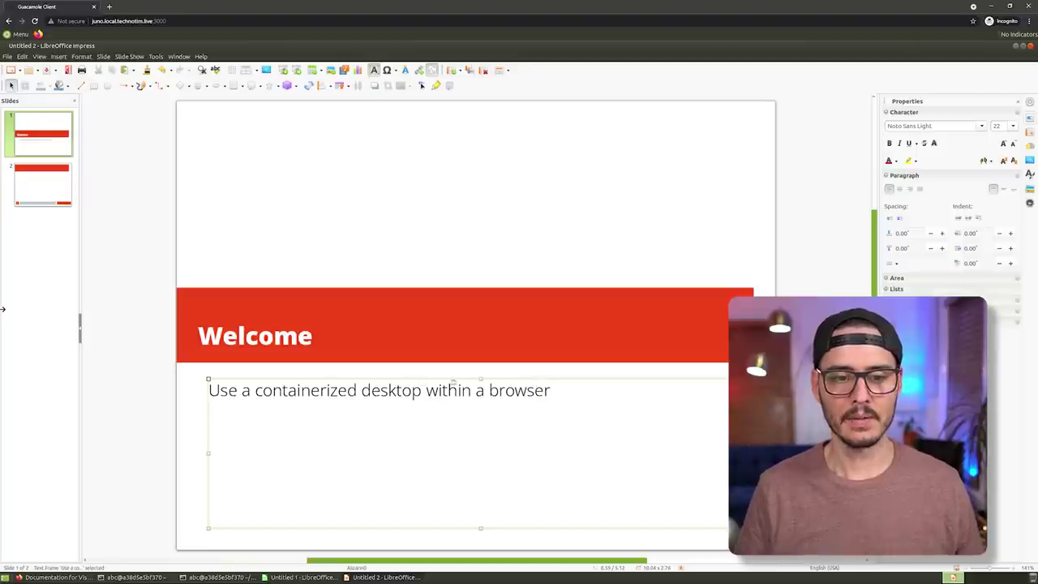
{"action": "triple_click", "coordinate": [460, 393]}
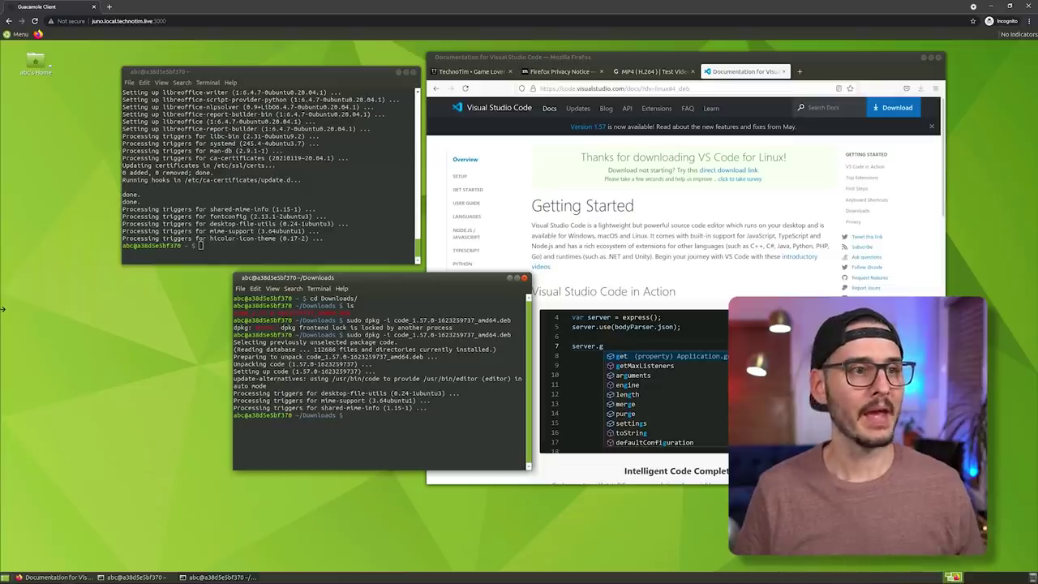
Step: Run sudo apt install -f in the terminal to fix package dependencies
{"action": "left_click", "coordinate": [16, 34]}
{"action": "key", "text": "Escape"}
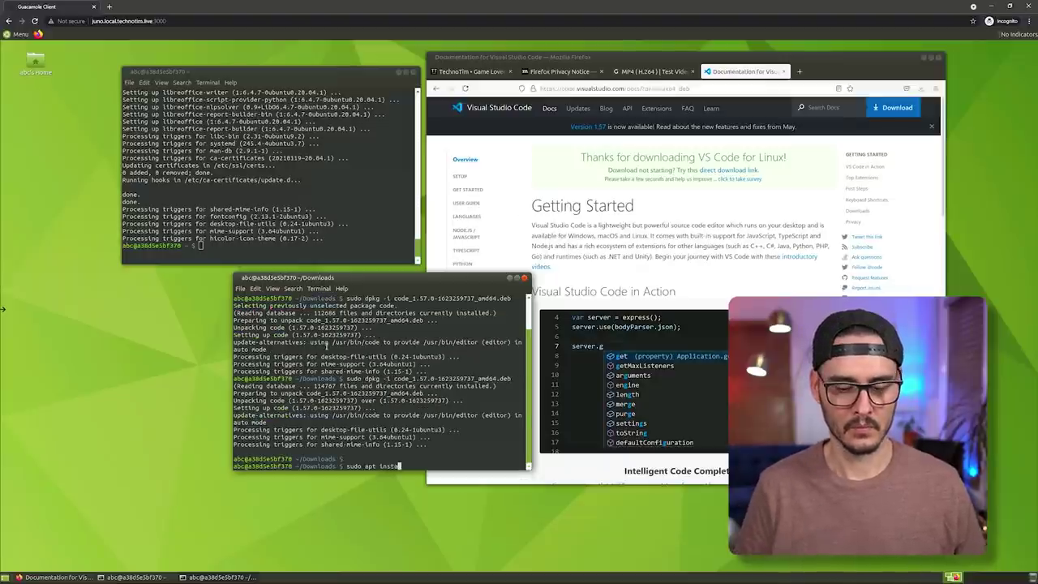
{"action": "type", "text": "ll -f"}
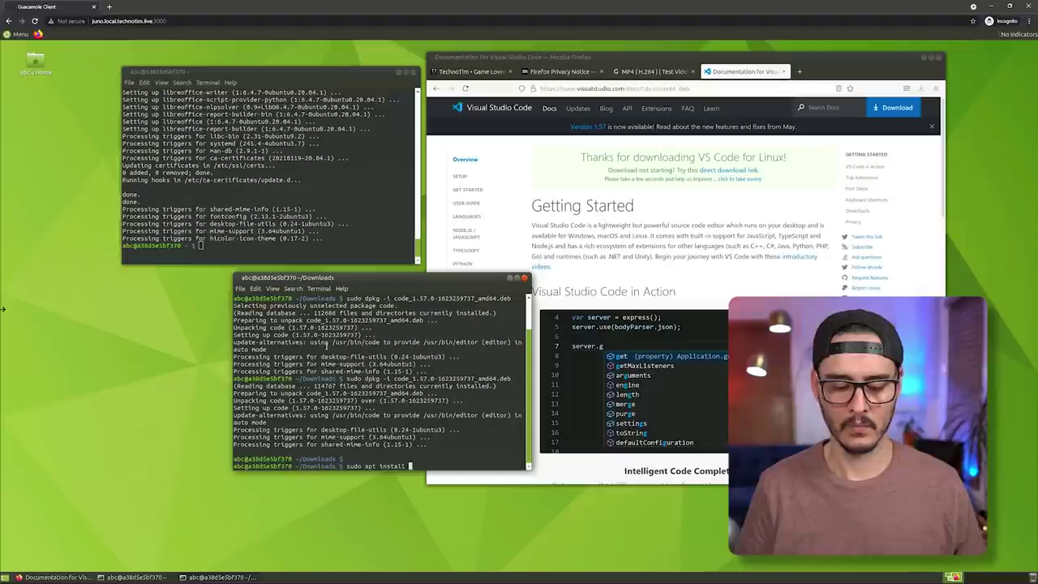
{"action": "key", "text": "Return"}
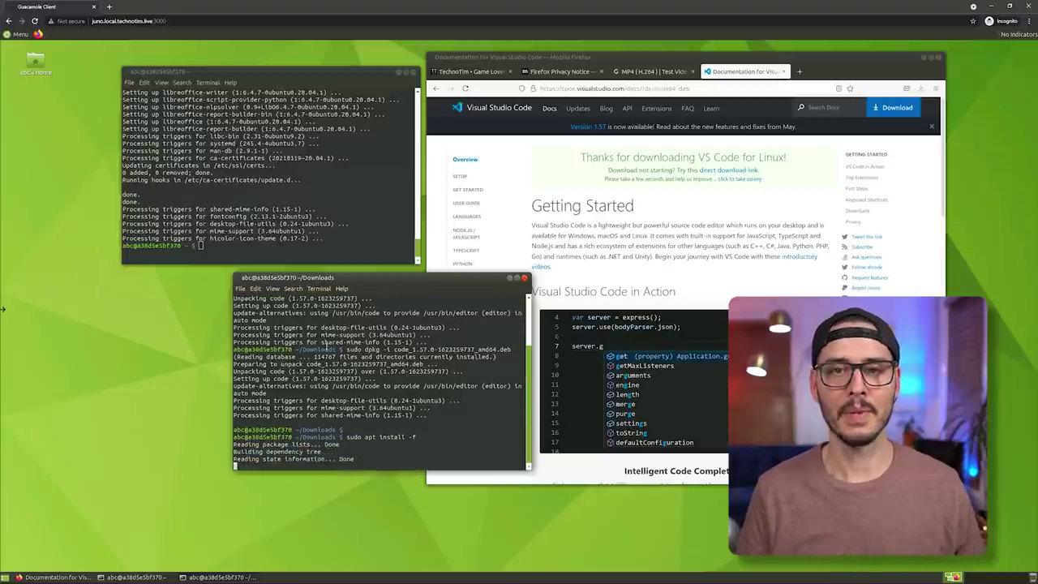
Step: Launch Visual Studio Code from the Programming menu
{"action": "left_click", "coordinate": [19, 34]}
{"action": "mouse_move", "coordinate": [31, 169]}
{"action": "left_click", "coordinate": [94, 65]}
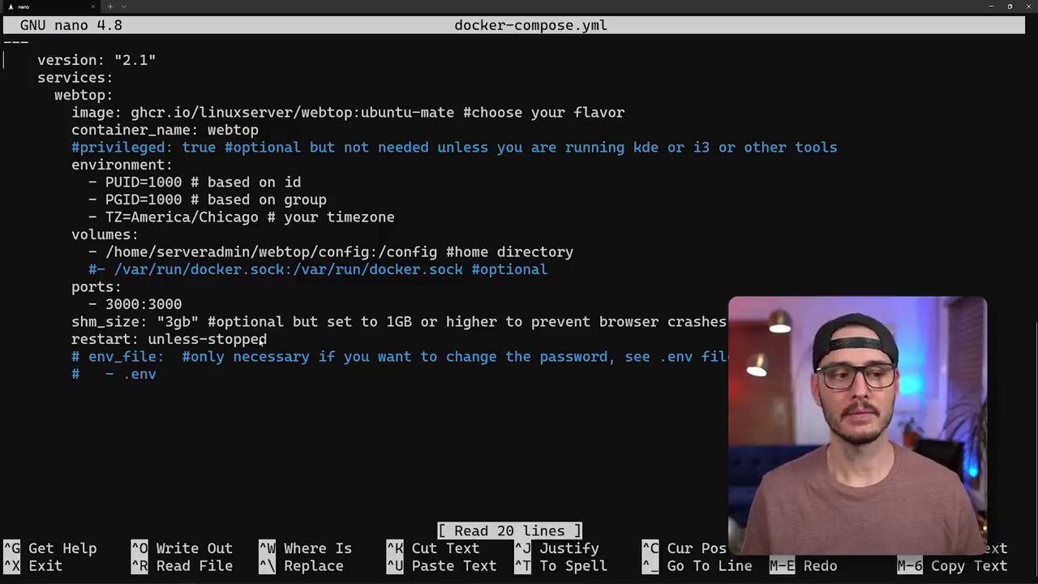
Step: Paste privileged: true into docker-compose.yml, save it and exit nano
{"action": "type", "text": "privileged: true"}
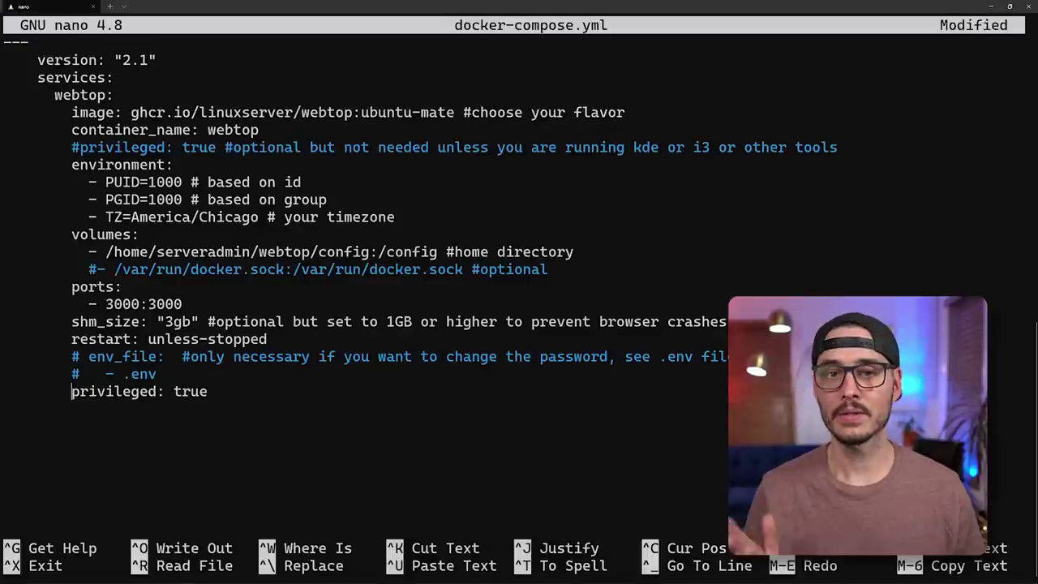
{"action": "key", "text": "ctrl+o"}
{"action": "key", "text": "Return"}
{"action": "key", "text": "ctrl+x"}
Step: Rerun docker-compose up -d --force-recreate from history to recreate the webtop container
{"action": "type", "text": "id"}
{"action": "key", "text": "BackSpace"}
{"action": "key", "text": "BackSpace"}
{"action": "key", "text": "Up"}
{"action": "key", "text": "Up"}
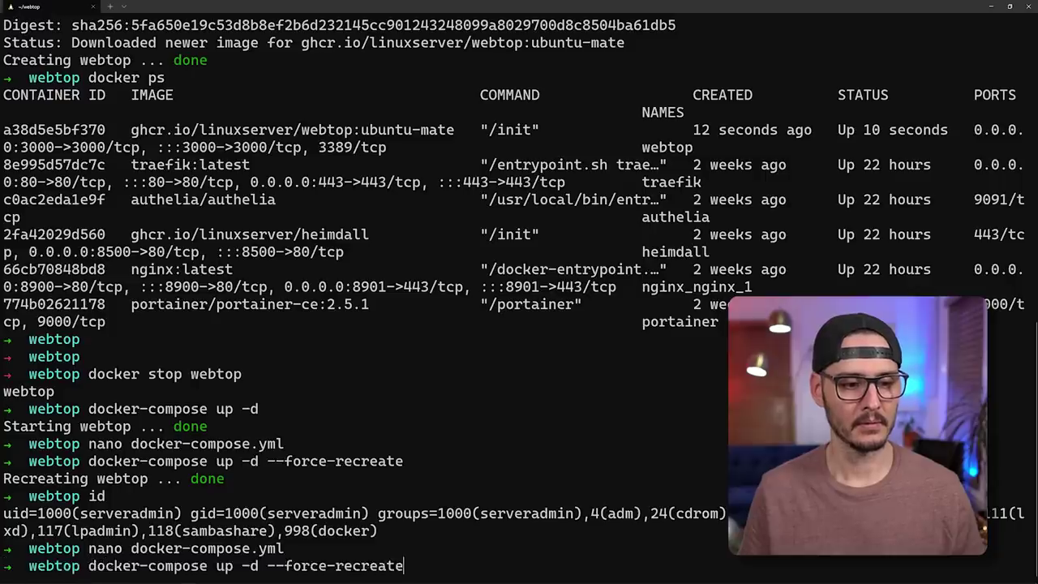
{"action": "key", "text": "Return"}
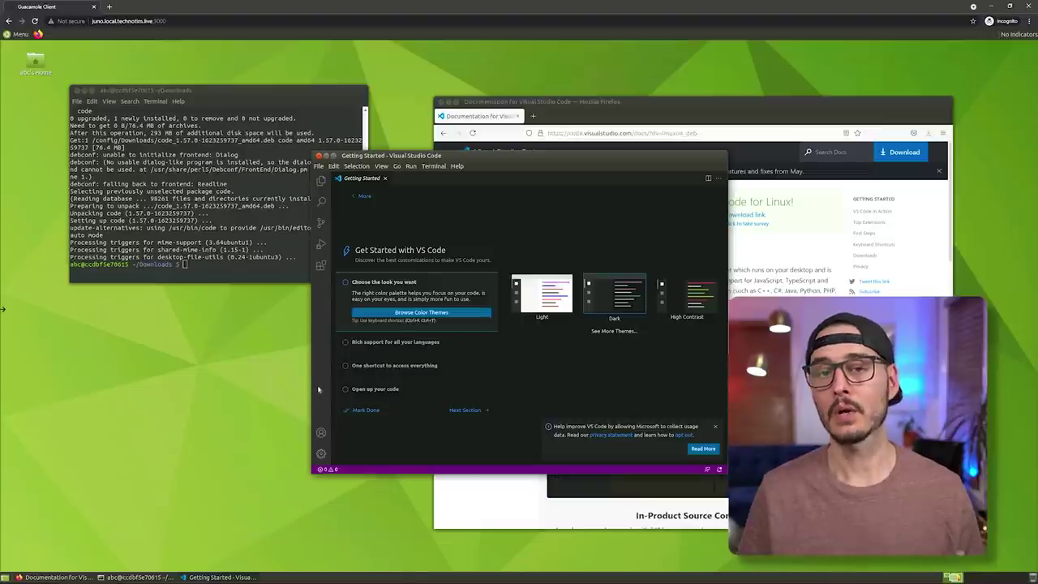
Step: Maximize VS Code and complete the Getting Started walkthrough with the Dark theme
{"action": "key", "text": "super+Up"}
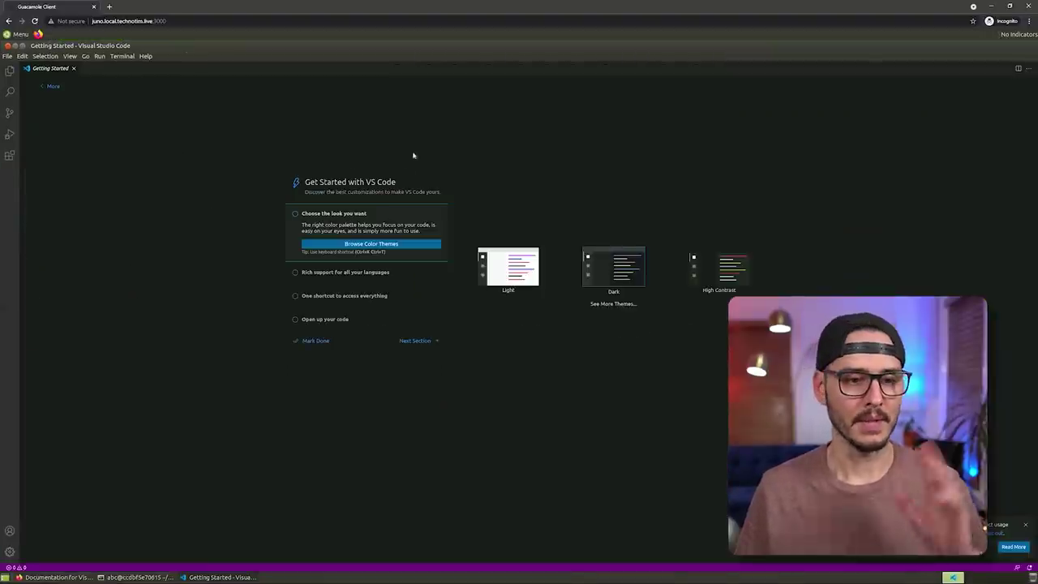
{"action": "left_click", "coordinate": [590, 269]}
{"action": "left_click", "coordinate": [408, 340]}
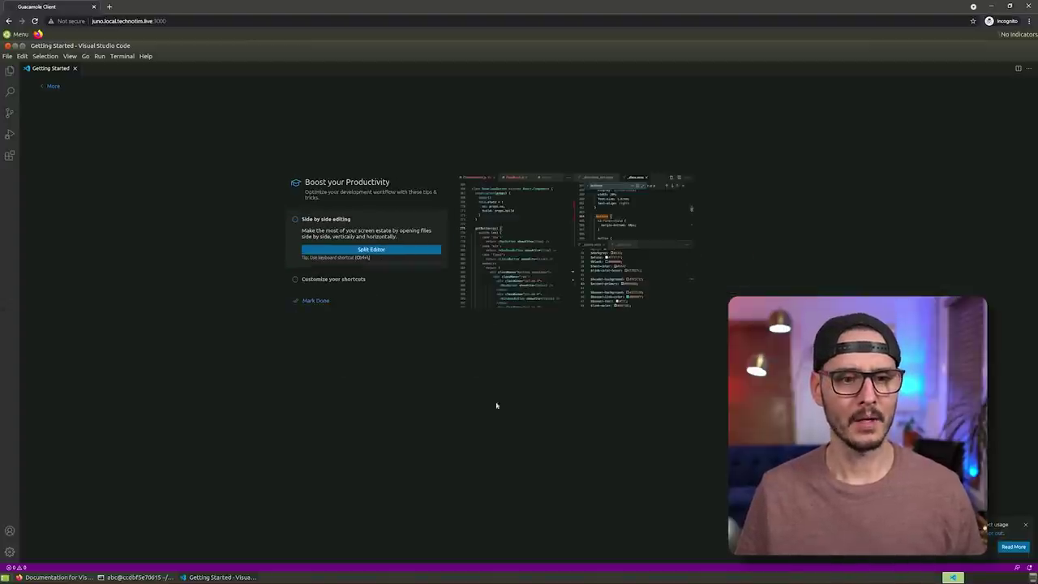
{"action": "left_click", "coordinate": [322, 301]}
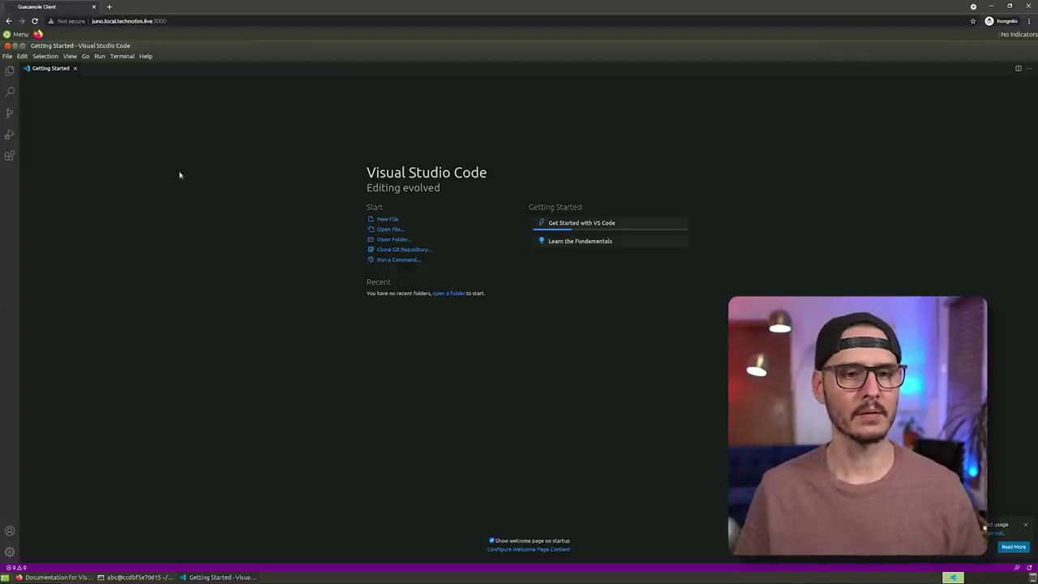
Step: Create a new empty file, restore the VS Code window size, and bring up nvm's GitHub page
{"action": "left_click", "coordinate": [392, 219]}
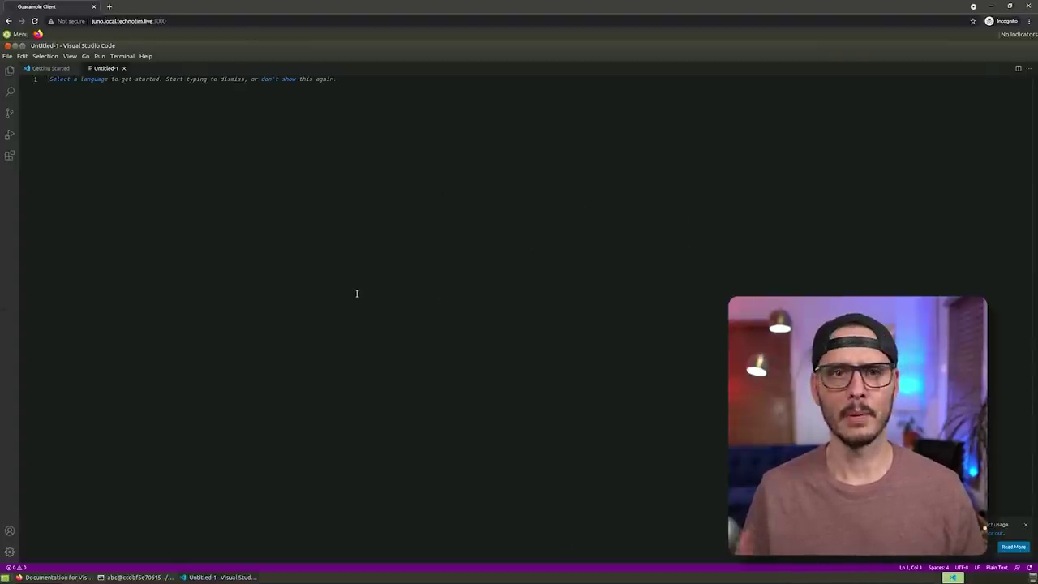
{"action": "key", "text": "super+Down"}
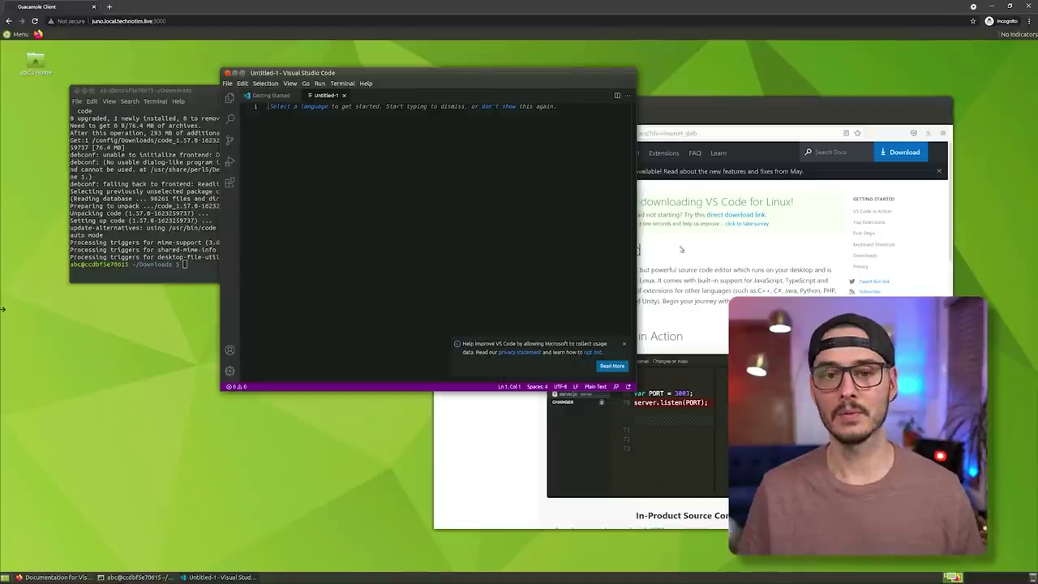
{"action": "left_click", "coordinate": [680, 249]}
Step: Copy the nvm curl install command from GitHub and run it in the terminal
{"action": "key", "text": "ctrl+Tab"}
{"action": "double_click", "coordinate": [556, 324]}
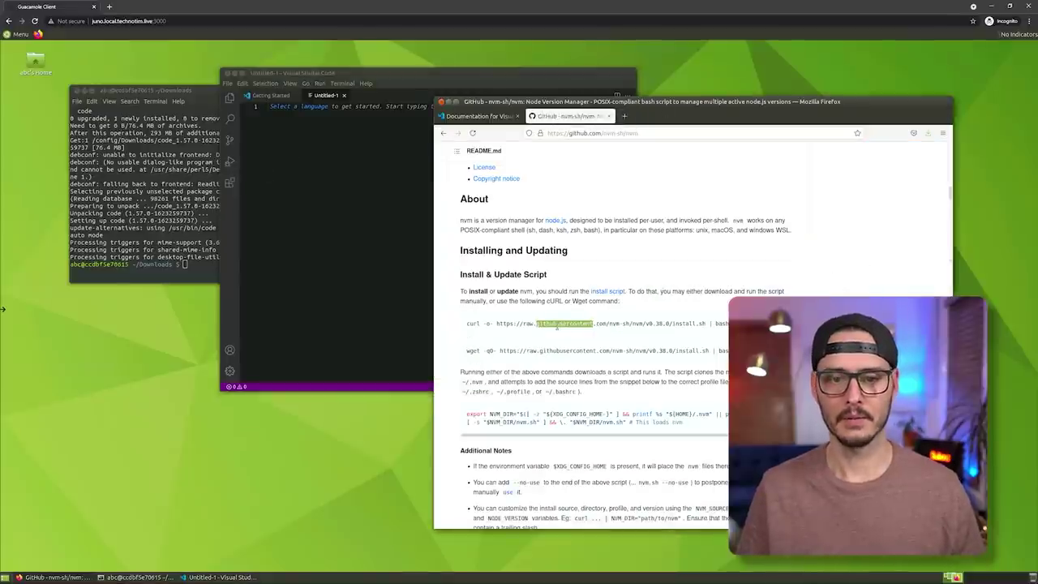
{"action": "triple_click", "coordinate": [557, 325]}
{"action": "right_click", "coordinate": [556, 324]}
{"action": "left_click", "coordinate": [567, 332]}
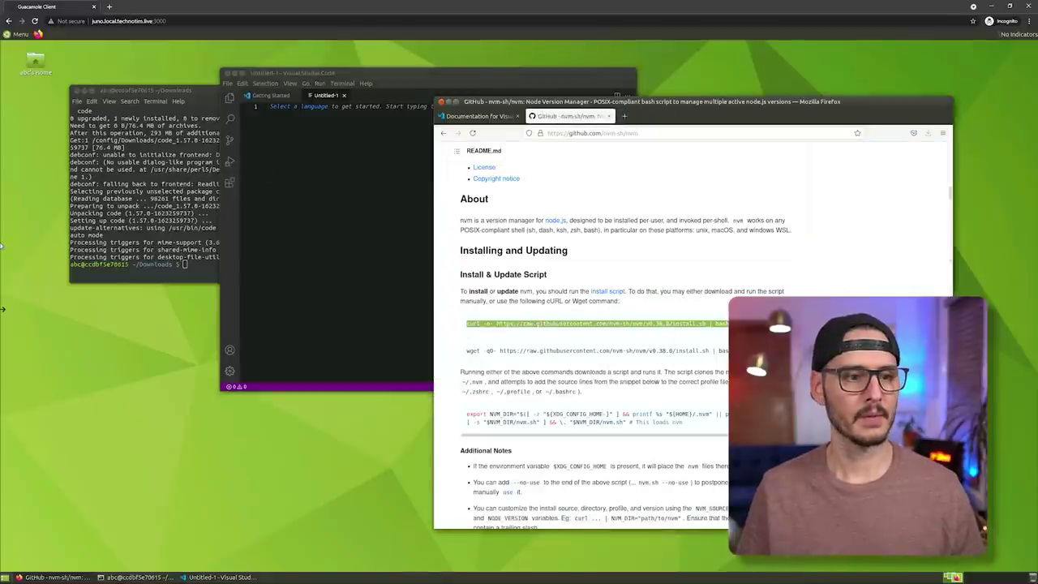
{"action": "left_click", "coordinate": [205, 276]}
{"action": "right_click", "coordinate": [201, 256]}
{"action": "left_click", "coordinate": [220, 296]}
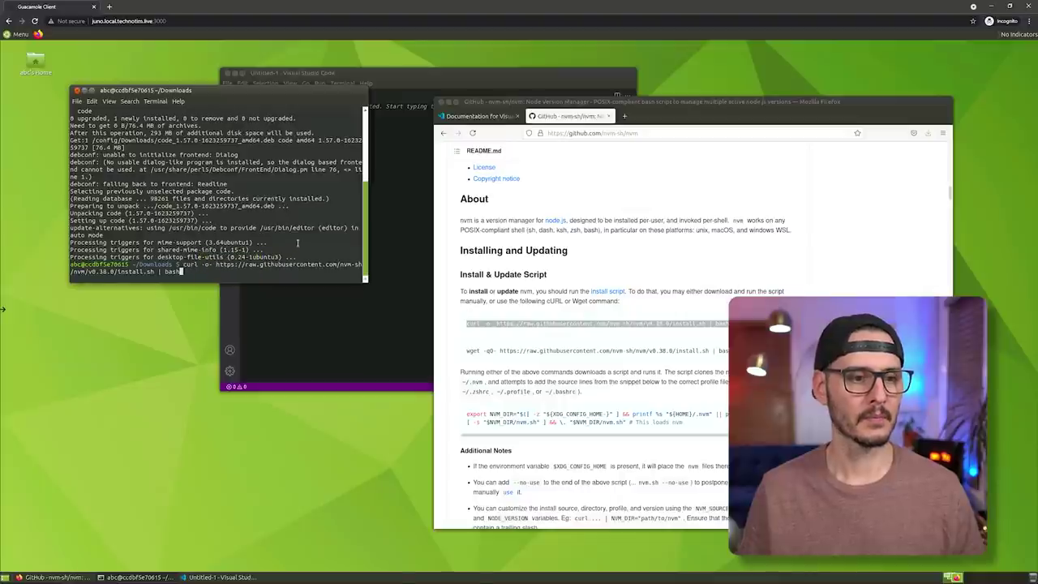
{"action": "key", "text": "Return"}
Step: Replace the old terminal with a new MATE Terminal and confirm nvm is available
{"action": "key", "text": "ctrl+d"}
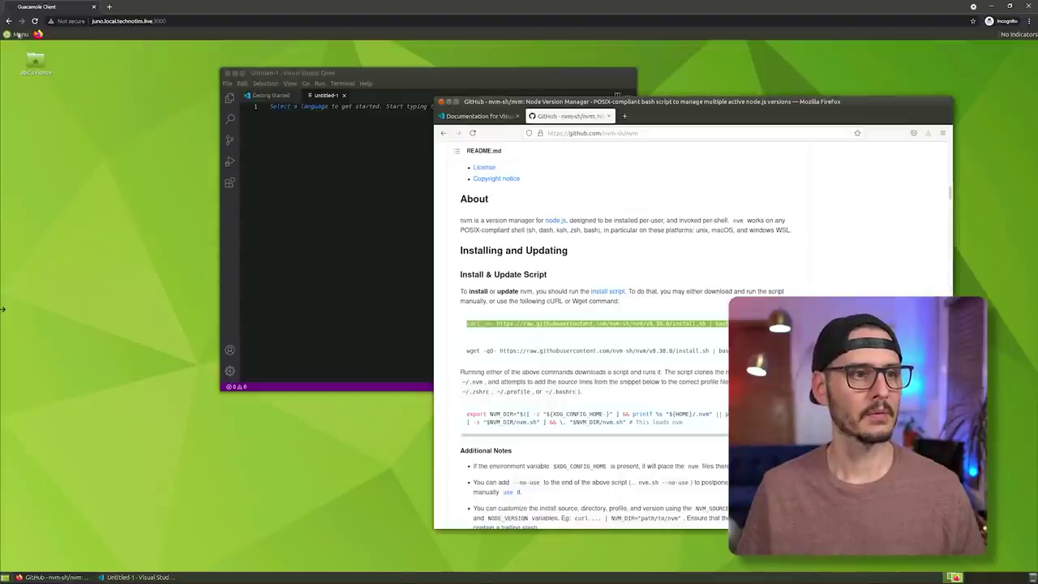
{"action": "left_click", "coordinate": [15, 34]}
{"action": "type", "text": "termin"}
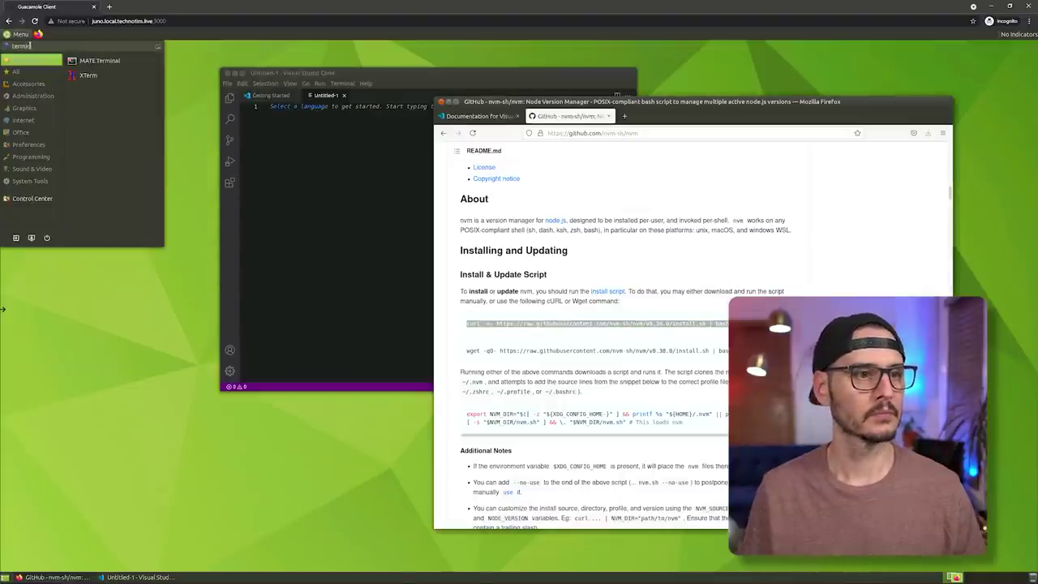
{"action": "key", "text": "Return"}
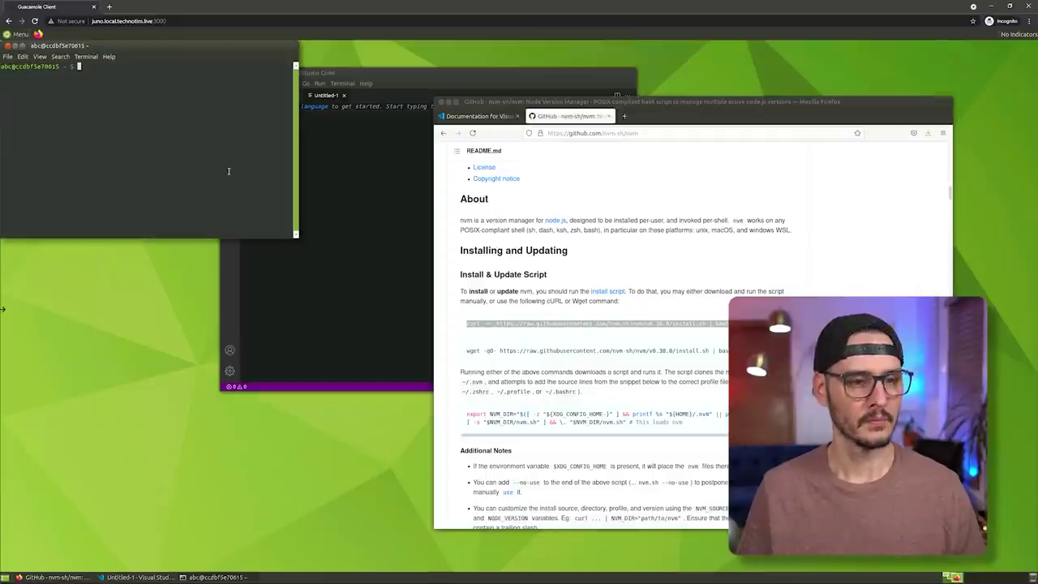
{"action": "type", "text": "nvm"}
{"action": "key", "text": "Return"}
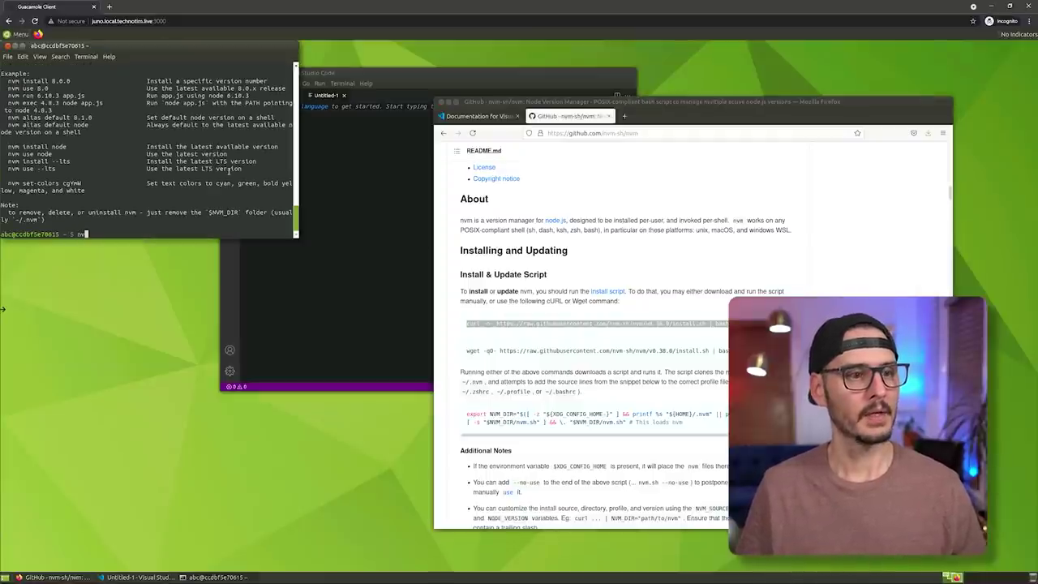
Step: Install Node 14.16.1 with nvm and verify it with node -v
{"action": "type", "text": "nvm install "}
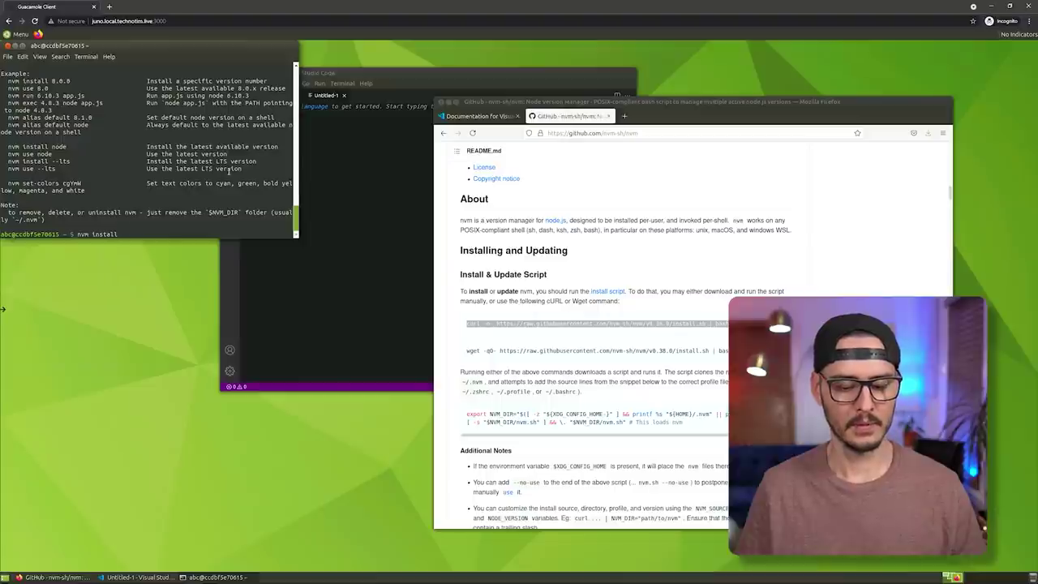
{"action": "type", "text": "14.16.1"}
{"action": "key", "text": "Return"}
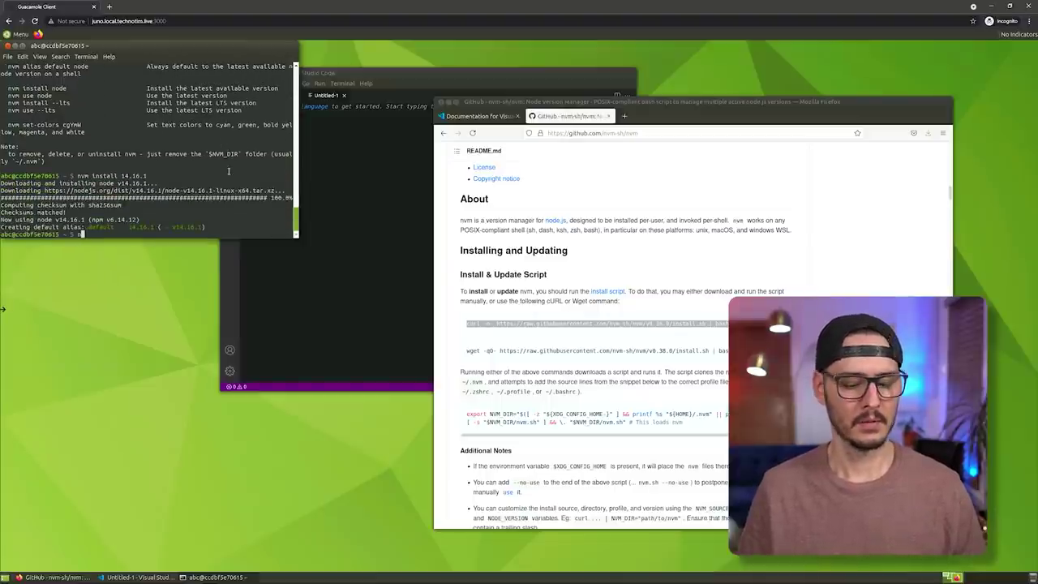
{"action": "type", "text": "node -"}
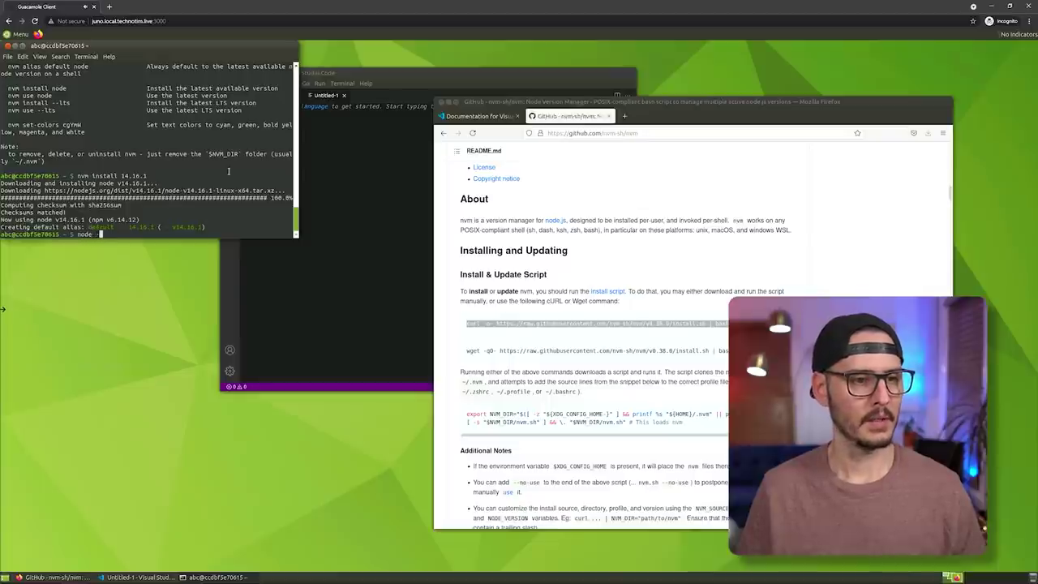
{"action": "type", "text": "v"}
{"action": "key", "text": "Return"}
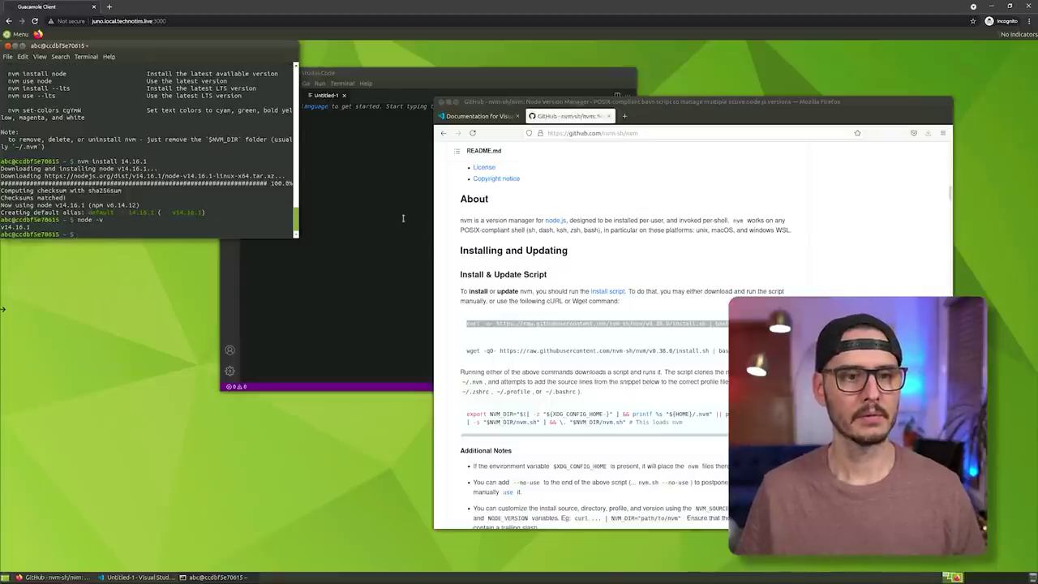
{"action": "left_click", "coordinate": [318, 130]}
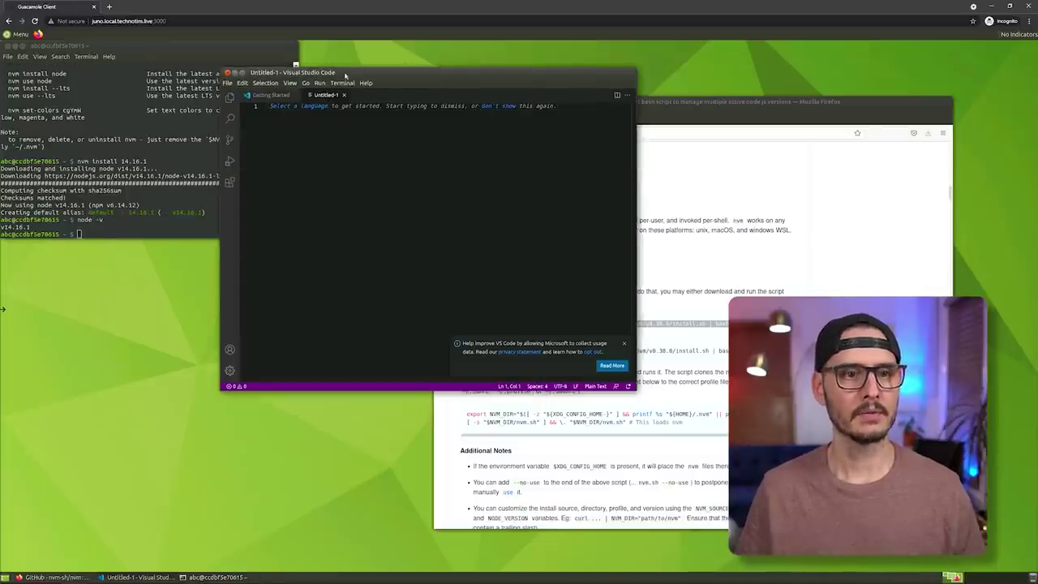
Step: Maximize VS Code and open a new integrated terminal
{"action": "double_click", "coordinate": [347, 74]}
{"action": "left_click", "coordinate": [122, 56]}
{"action": "left_click", "coordinate": [127, 68]}
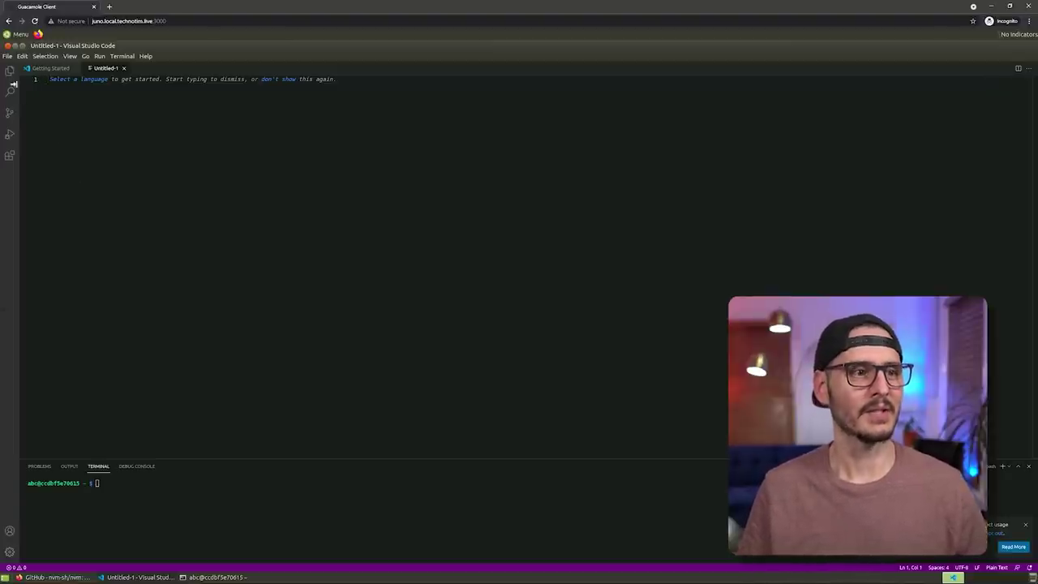
Step: Create a new Untitled-2 file from the File menu
{"action": "left_click", "coordinate": [10, 71]}
{"action": "left_click", "coordinate": [10, 71]}
{"action": "left_click", "coordinate": [6, 56]}
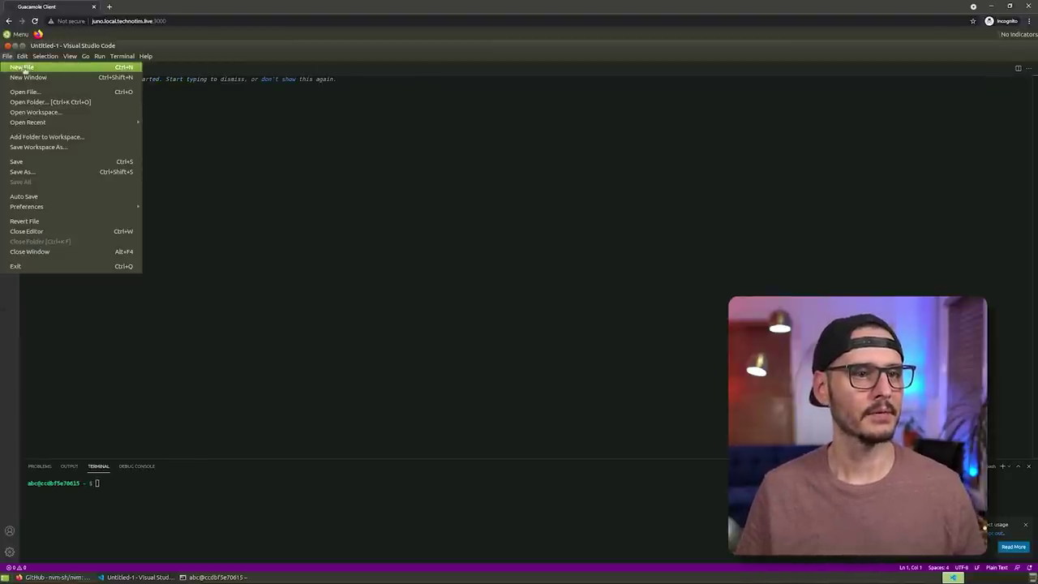
{"action": "left_click", "coordinate": [23, 68]}
Step: Zoom the interface in by one level and open the status-bar language-mode list
{"action": "left_click", "coordinate": [70, 56]}
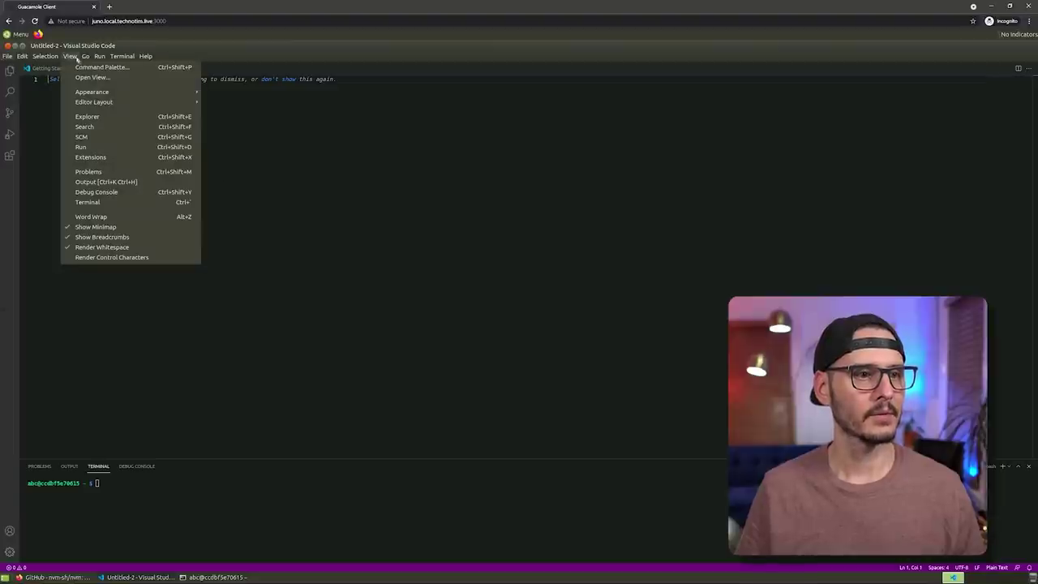
{"action": "left_click", "coordinate": [434, 285]}
{"action": "key", "text": "ctrl+equal"}
{"action": "key", "text": "ctrl+equal"}
{"action": "key", "text": "ctrl+equal"}
{"action": "key", "text": "ctrl+equal"}
{"action": "key", "text": "ctrl+equal"}
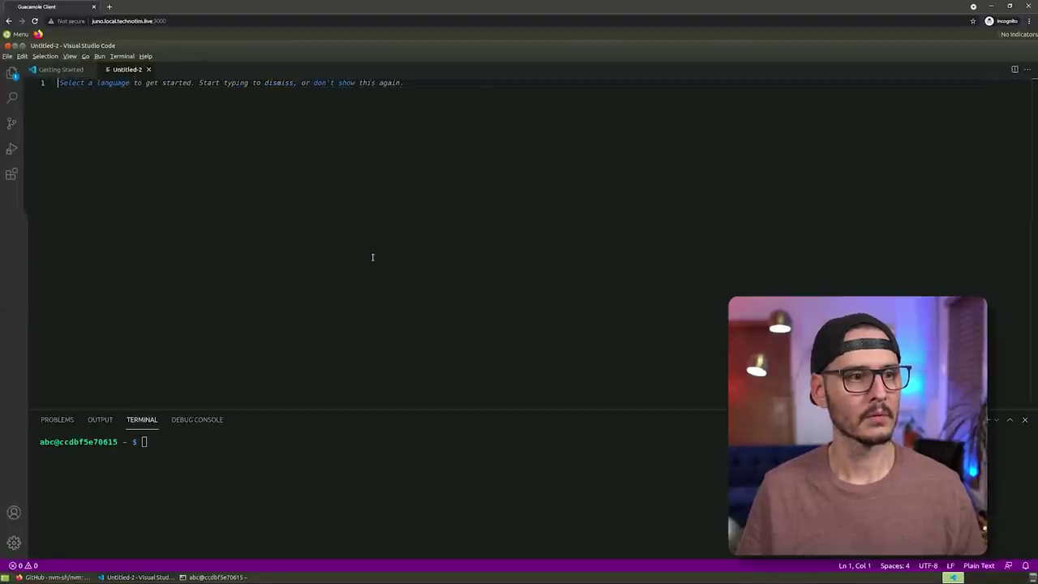
{"action": "key", "text": "ctrl+equal"}
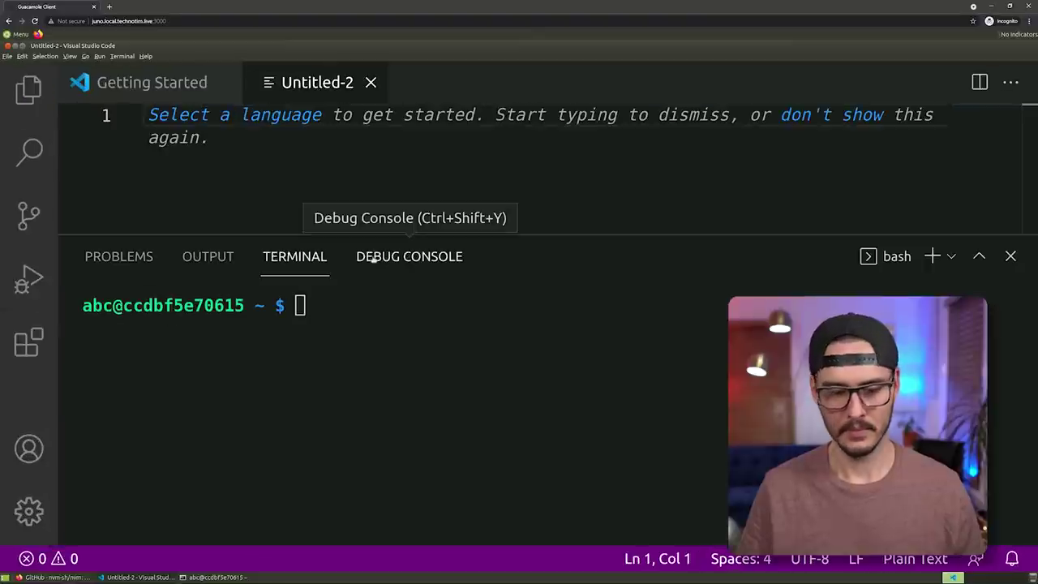
{"action": "key", "text": "ctrl+minus"}
{"action": "key", "text": "ctrl+minus"}
{"action": "left_click", "coordinate": [953, 562]}
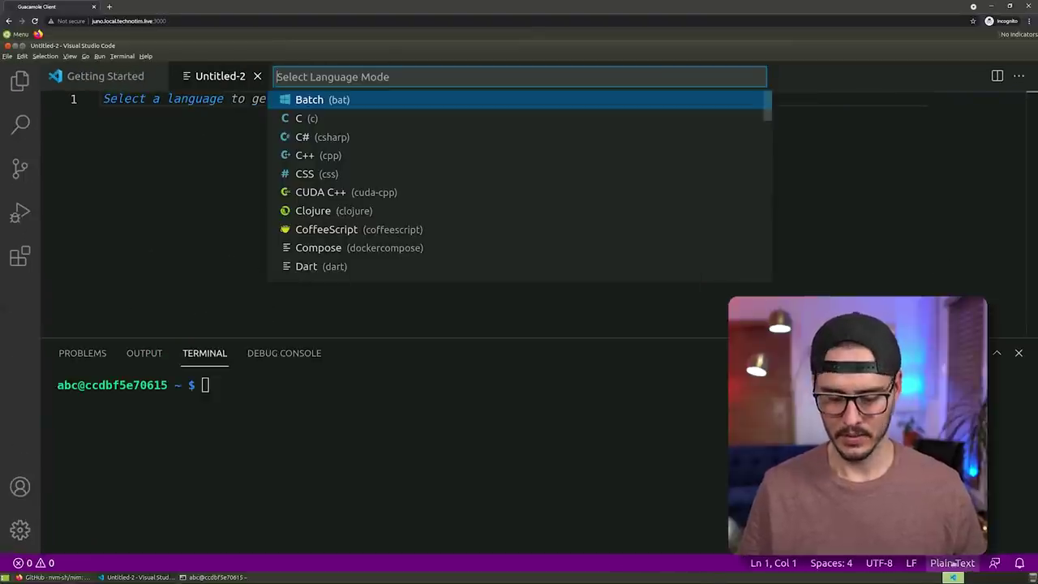
Step: Set the new file's language mode to JavaScript
{"action": "type", "text": "java"}
{"action": "key", "text": "Down"}
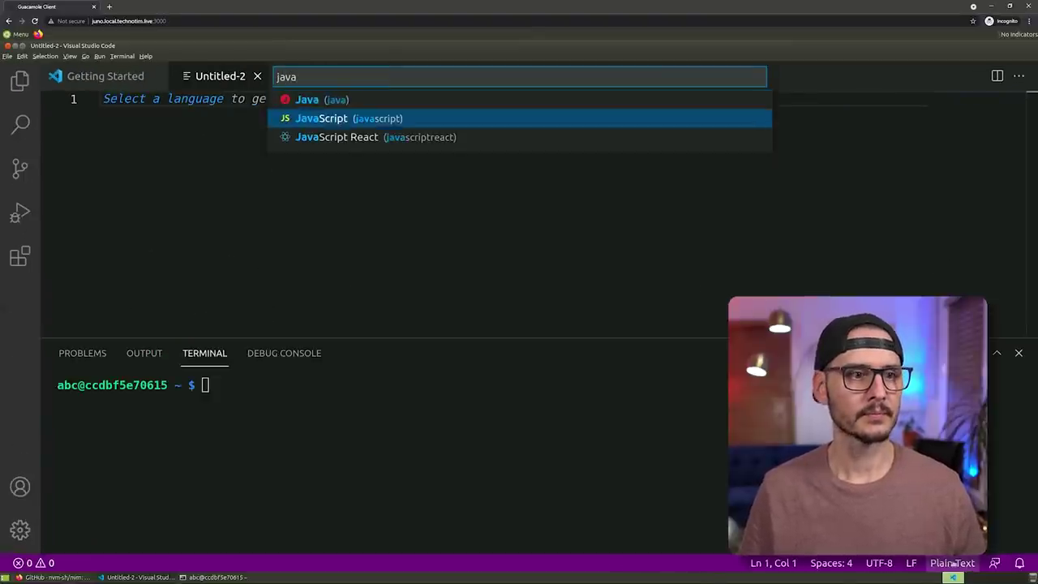
{"action": "key", "text": "Return"}
Step: Write const messag = 'Hello from inside of a container' and console.log(messag);, then run with F5
{"action": "type", "text": "const mes"}
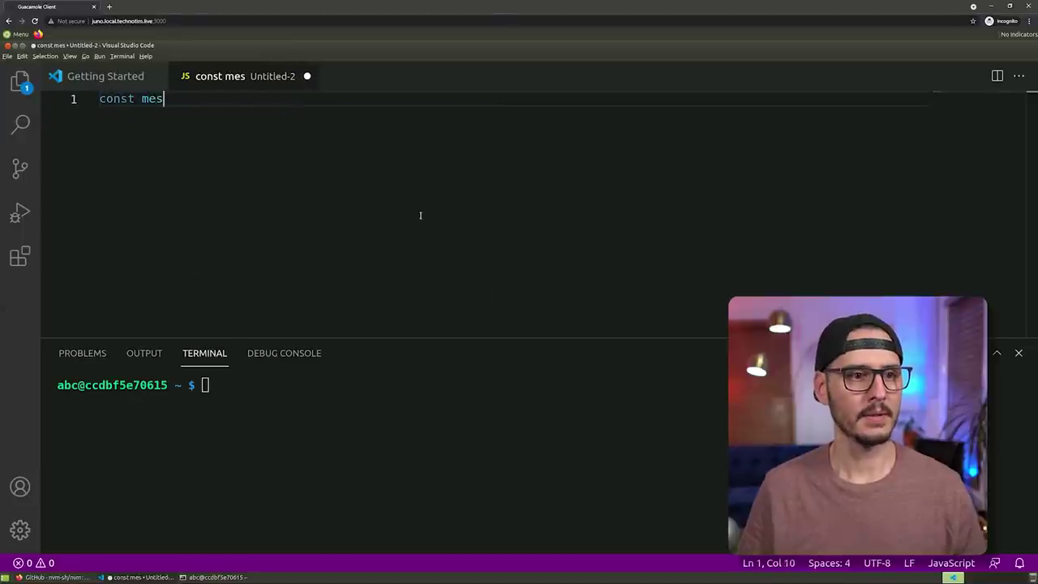
{"action": "type", "text": "sag = 'Hello from "}
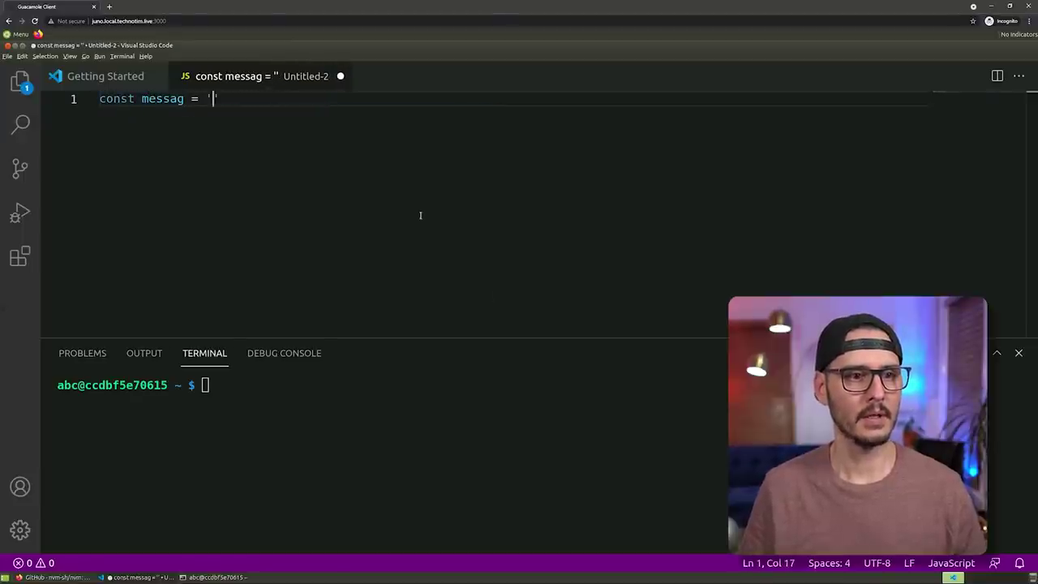
{"action": "type", "text": "inside of "}
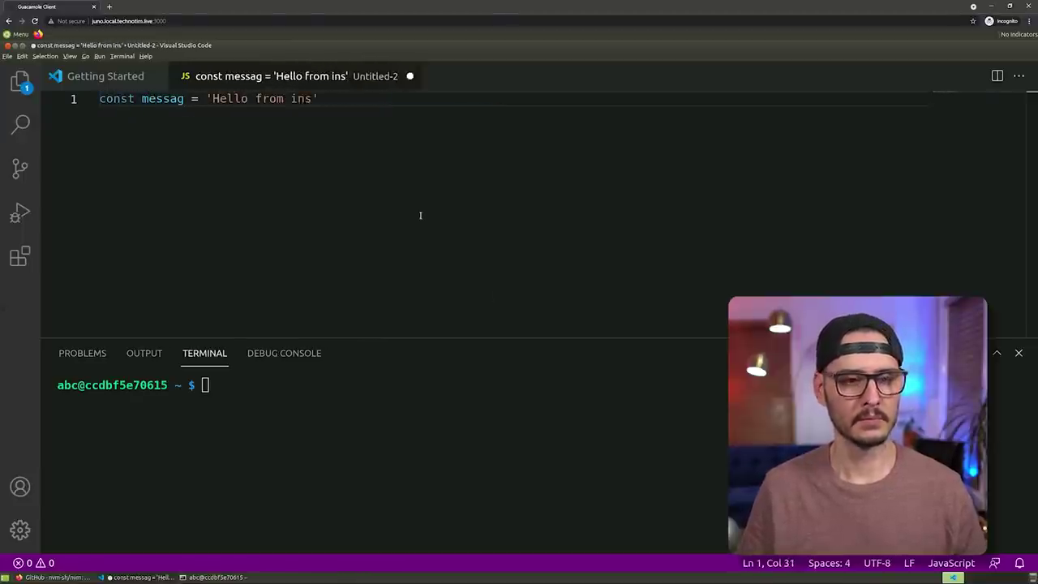
{"action": "type", "text": "a container"}
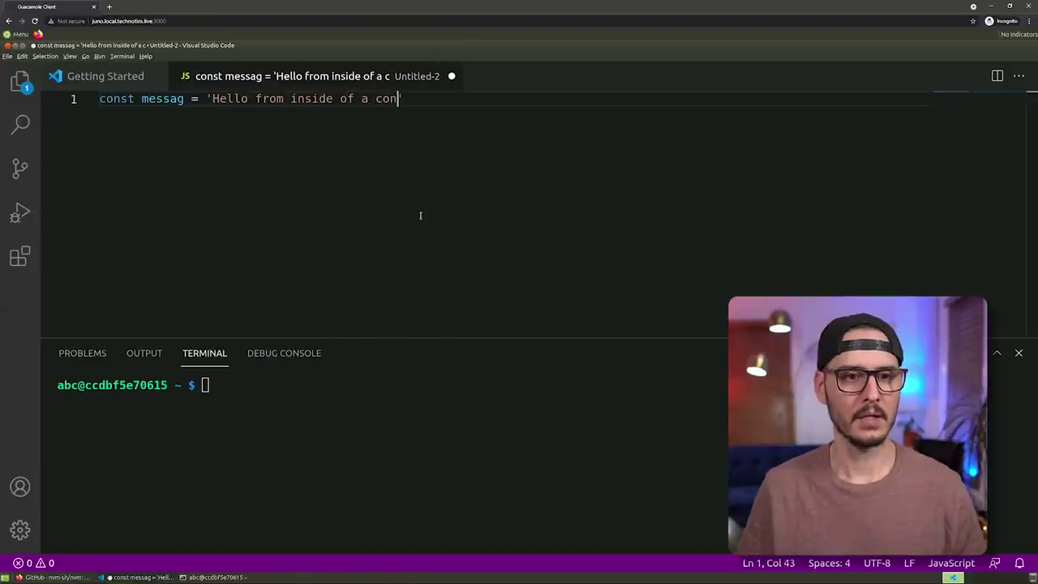
{"action": "key", "text": "End"}
{"action": "key", "text": "Return"}
{"action": "type", "text": "console.log(mess"}
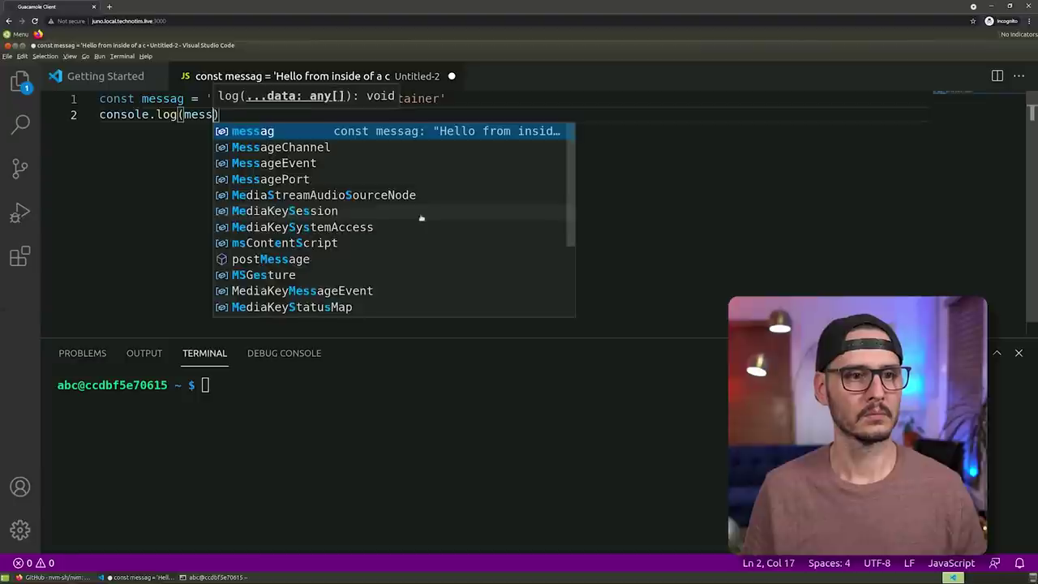
{"action": "key", "text": "Tab"}
{"action": "type", "text": ");"}
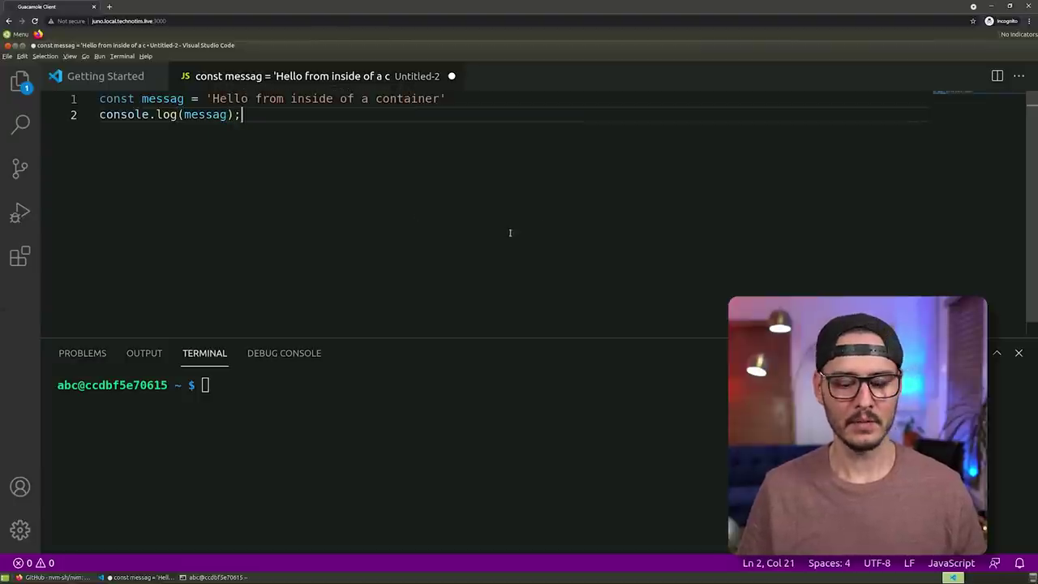
{"action": "key", "text": "F5"}
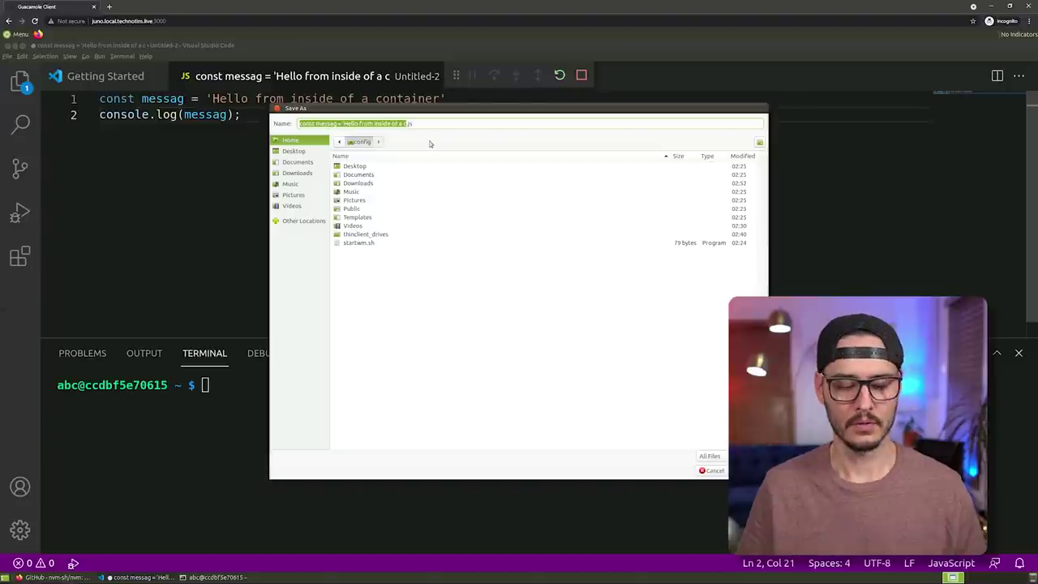
Step: Save the script as hello.js and set a breakpoint on line 2
{"action": "type", "text": "hello"}
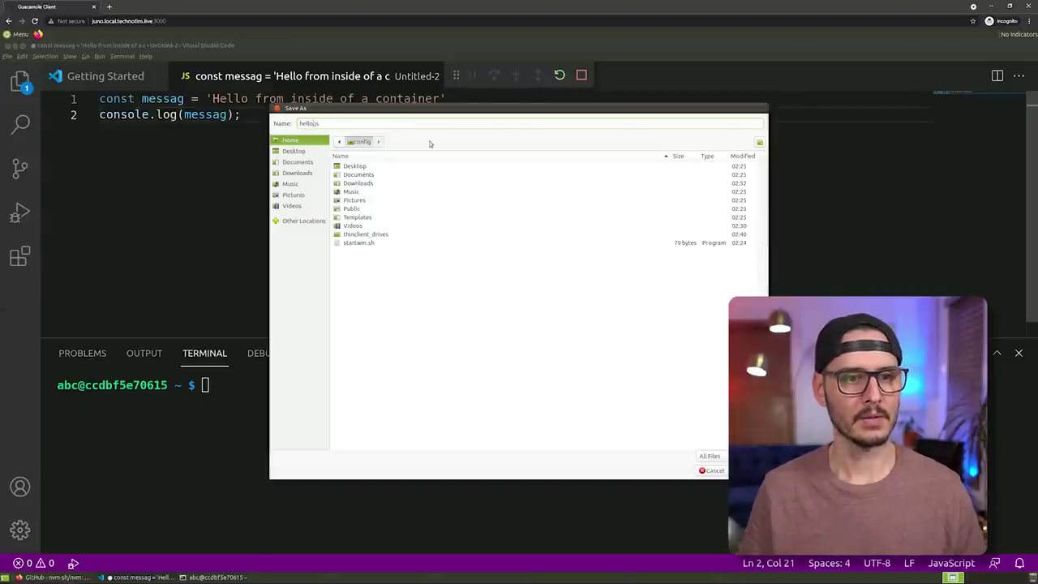
{"action": "key", "text": "Return"}
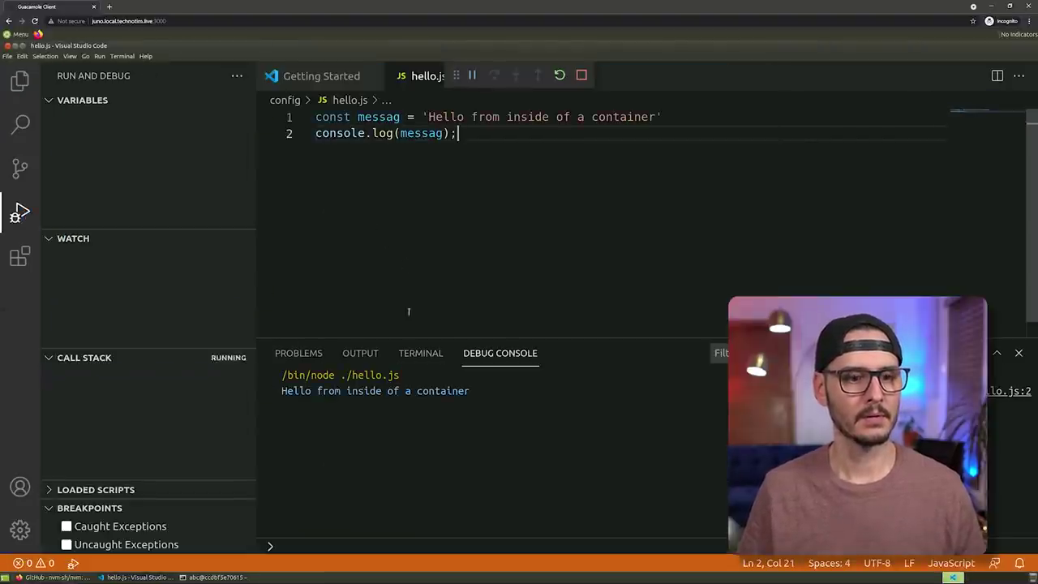
{"action": "left_click", "coordinate": [265, 134]}
Step: Debug hello.js with Node.js, inspect messag's value, and continue to finish the run
{"action": "key", "text": "F5"}
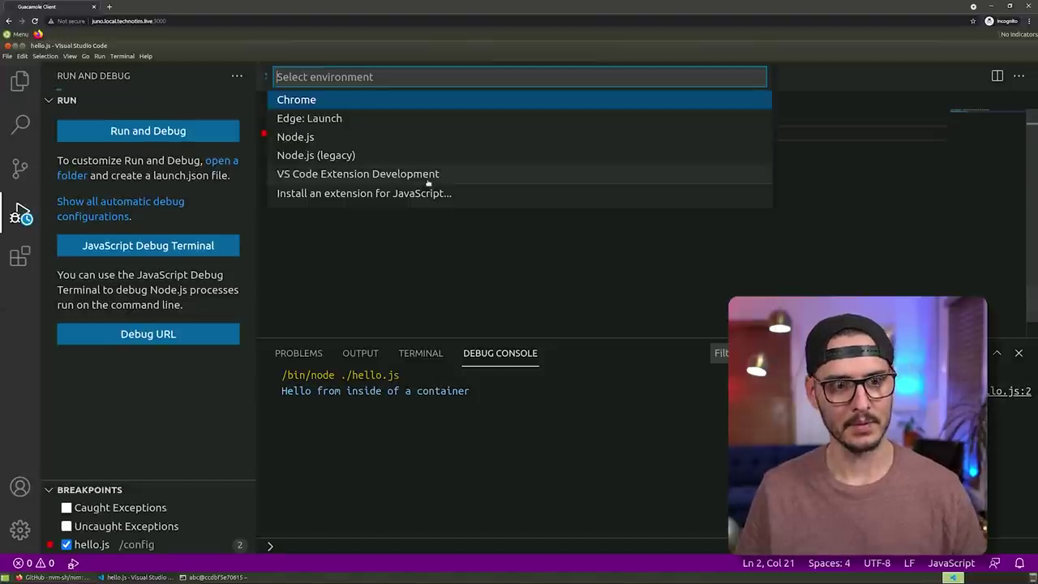
{"action": "left_click", "coordinate": [336, 138]}
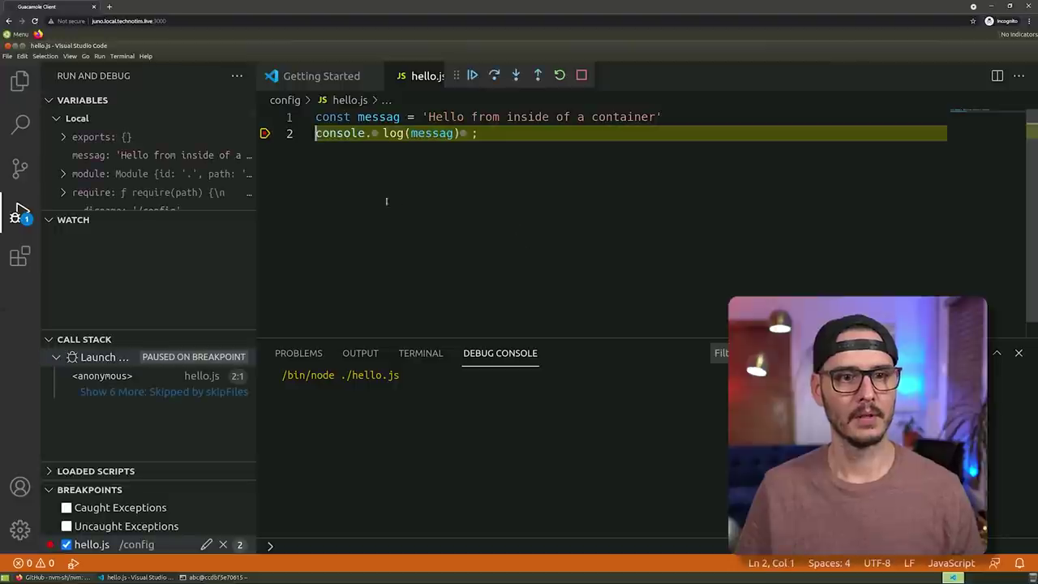
{"action": "mouse_move", "coordinate": [422, 133]}
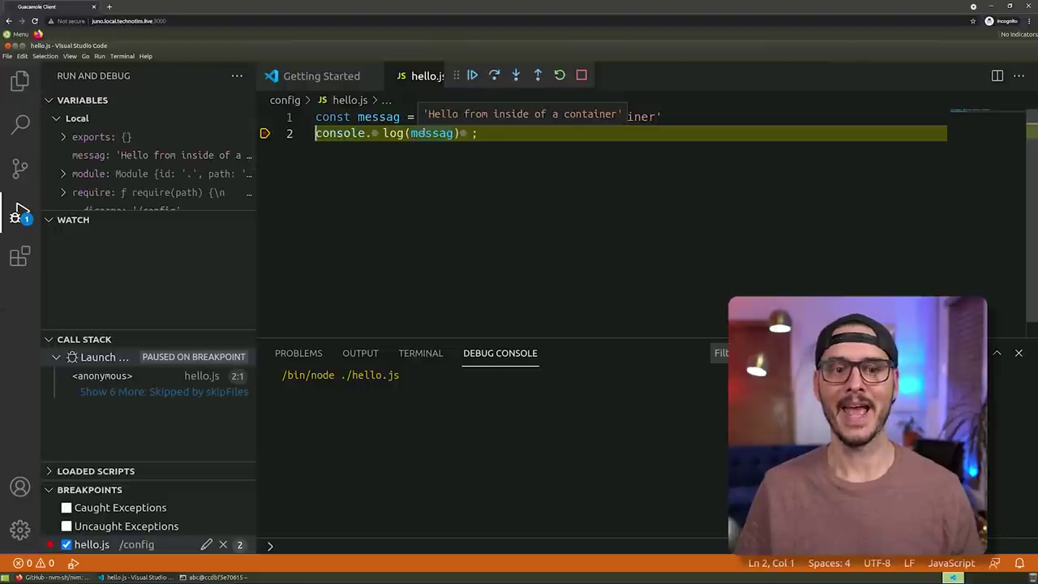
{"action": "left_click", "coordinate": [499, 191]}
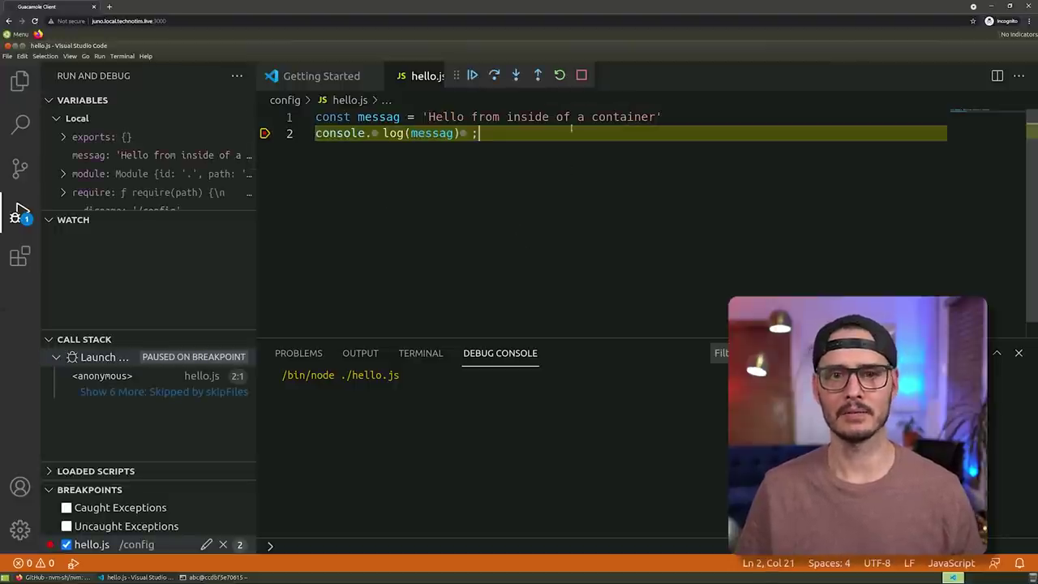
{"action": "key", "text": "F5"}
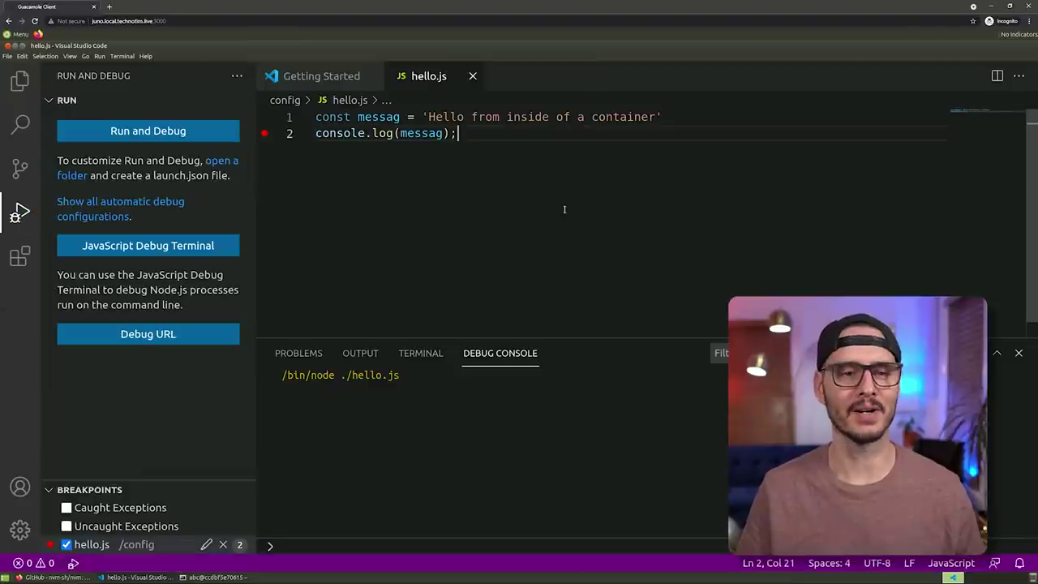
{"action": "double_click", "coordinate": [225, 45]}
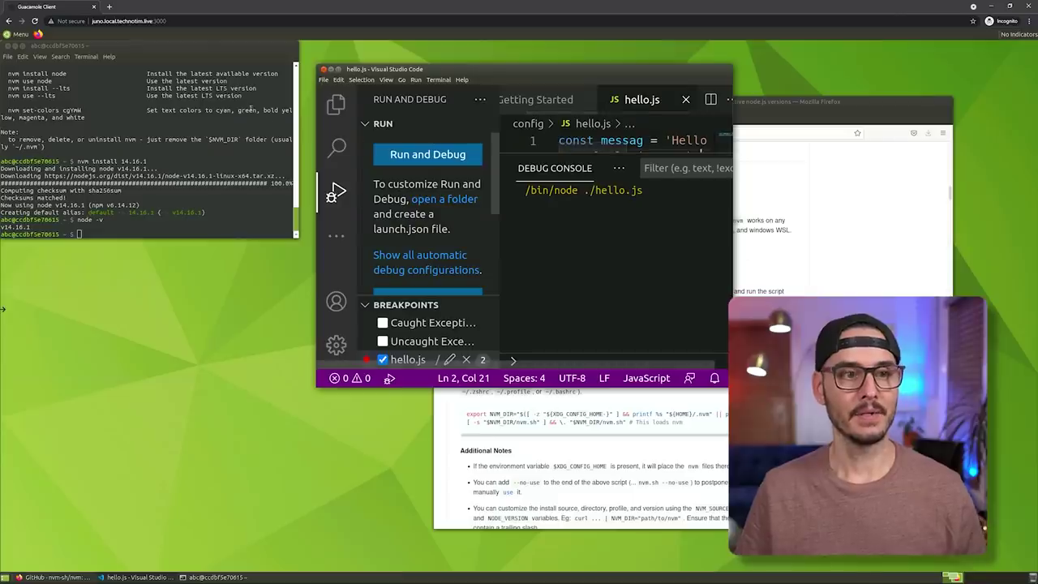
Step: Minimize VS Code, reposition the terminal, and run ping google.com
{"action": "left_click_drag", "start_coordinate": [233, 46], "coordinate": [371, 150]}
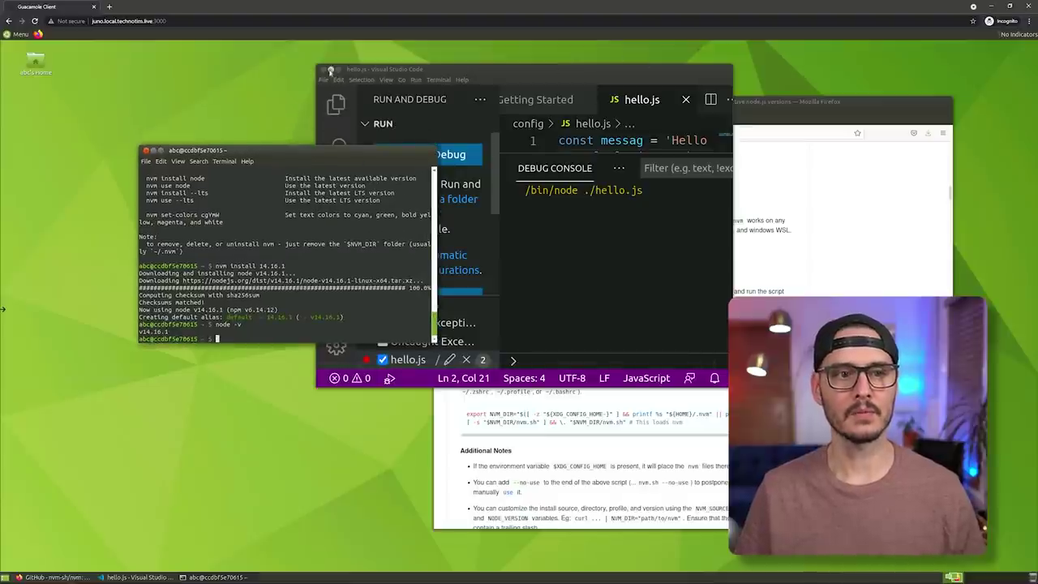
{"action": "left_click", "coordinate": [331, 72]}
{"action": "left_click_drag", "start_coordinate": [316, 149], "coordinate": [382, 115]}
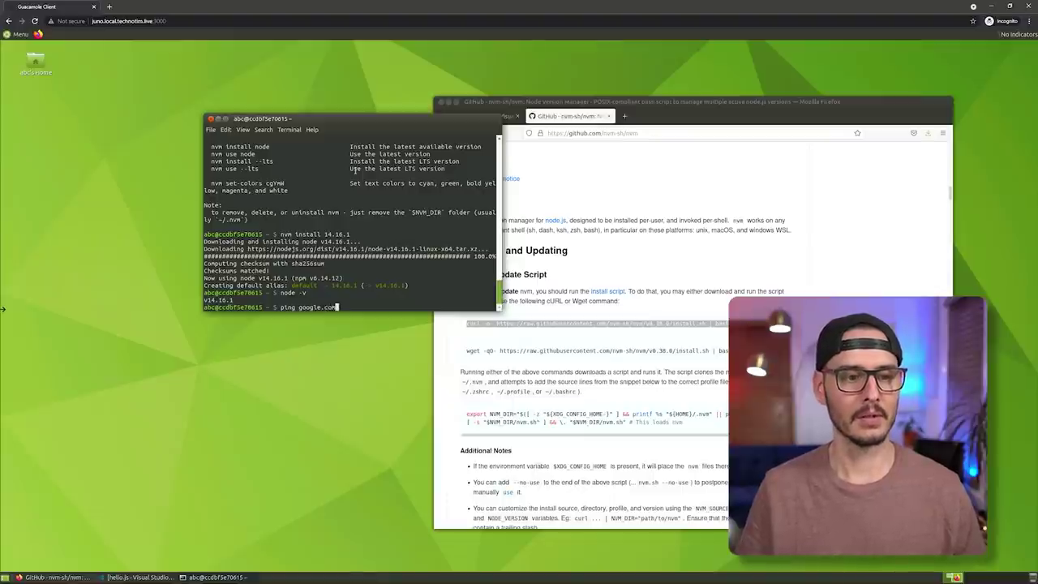
{"action": "key", "text": "Return"}
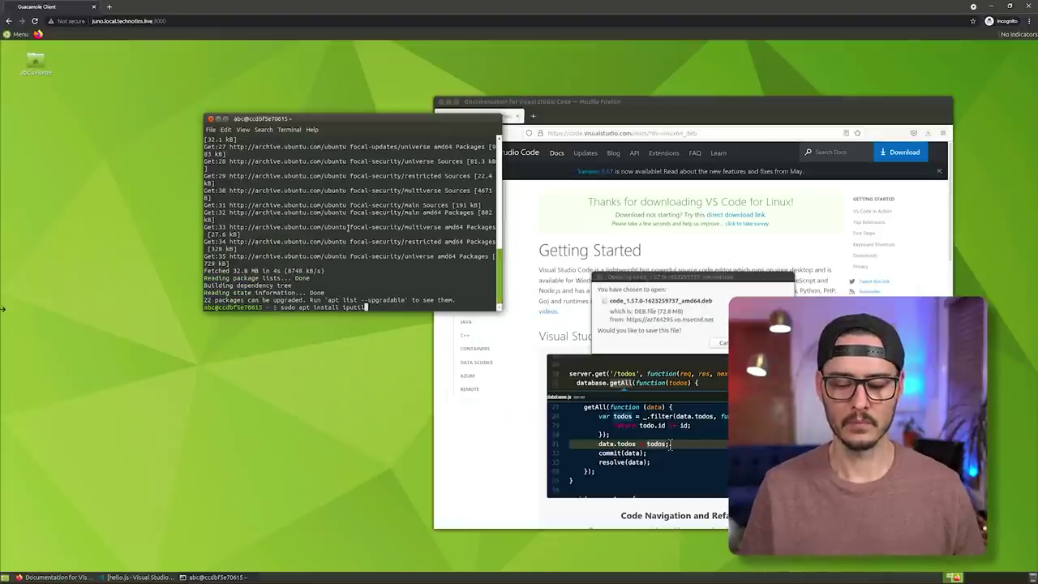
Step: Install iputils-ping, then ping google.com until 3 of 3 replies arrive with 0% packet loss
{"action": "key", "text": "Return"}
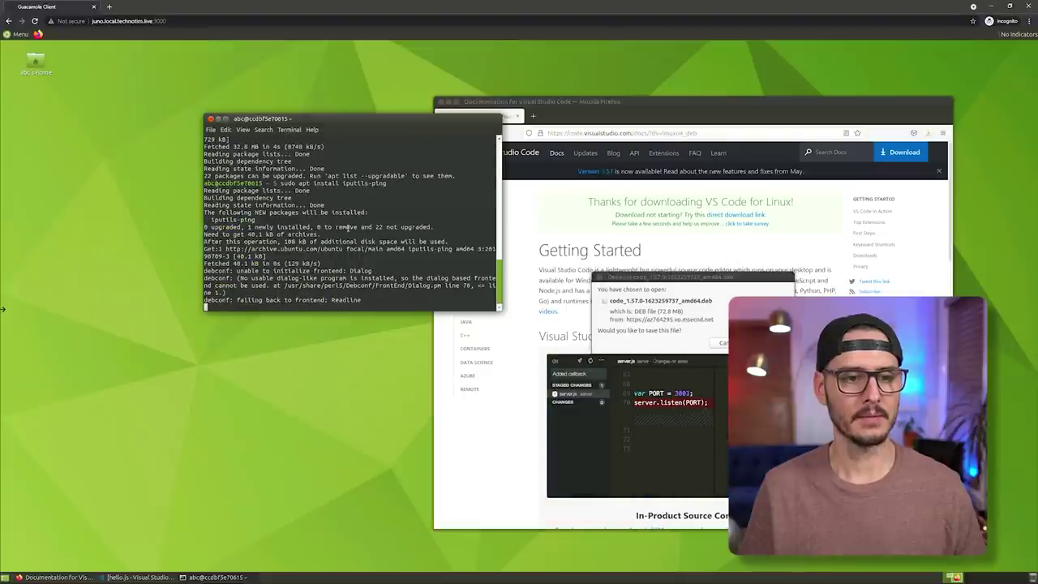
{"action": "type", "text": "ping google"}
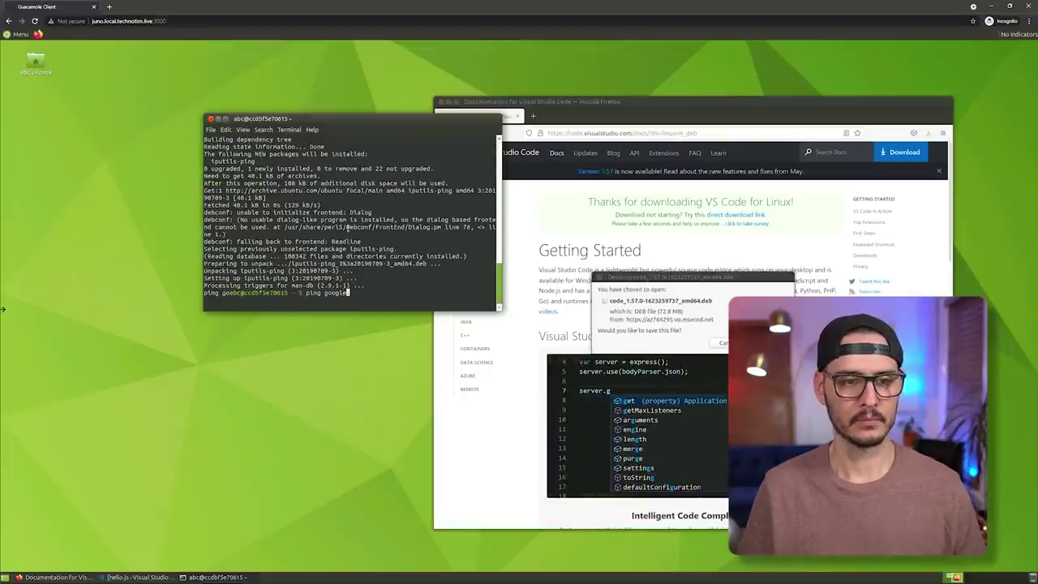
{"action": "type", "text": ".com"}
{"action": "key", "text": "Return"}
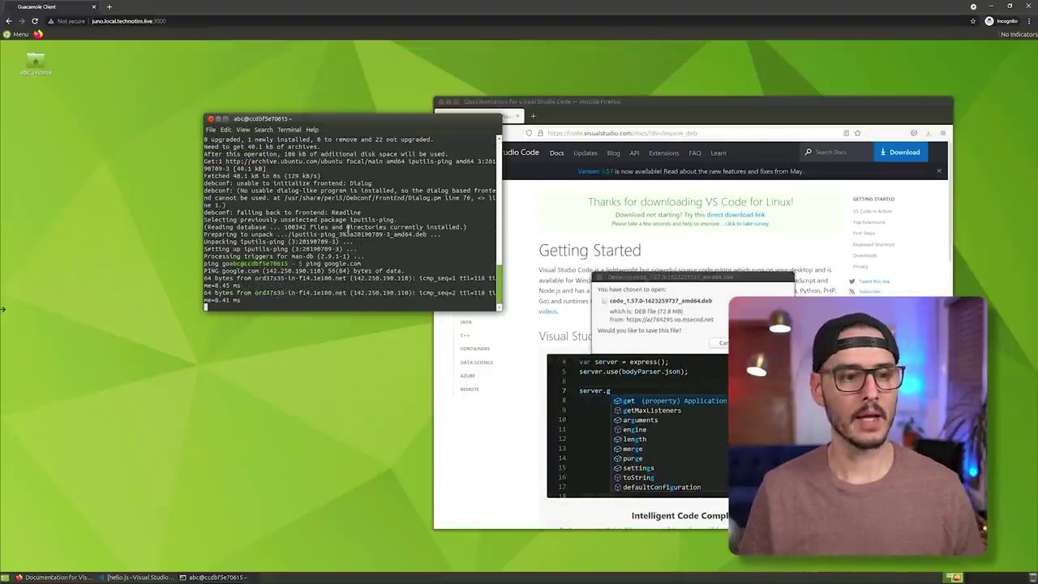
{"action": "key", "text": "ctrl+c"}
{"action": "key", "text": "ctrl+c"}
{"action": "type", "text": "nsloo"}
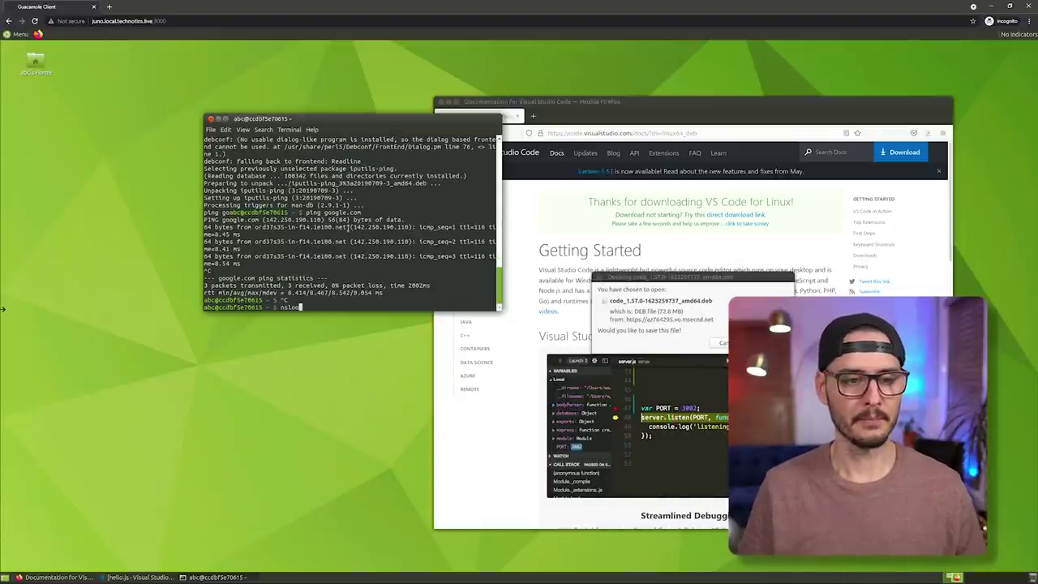
{"action": "type", "text": "kup googl"}
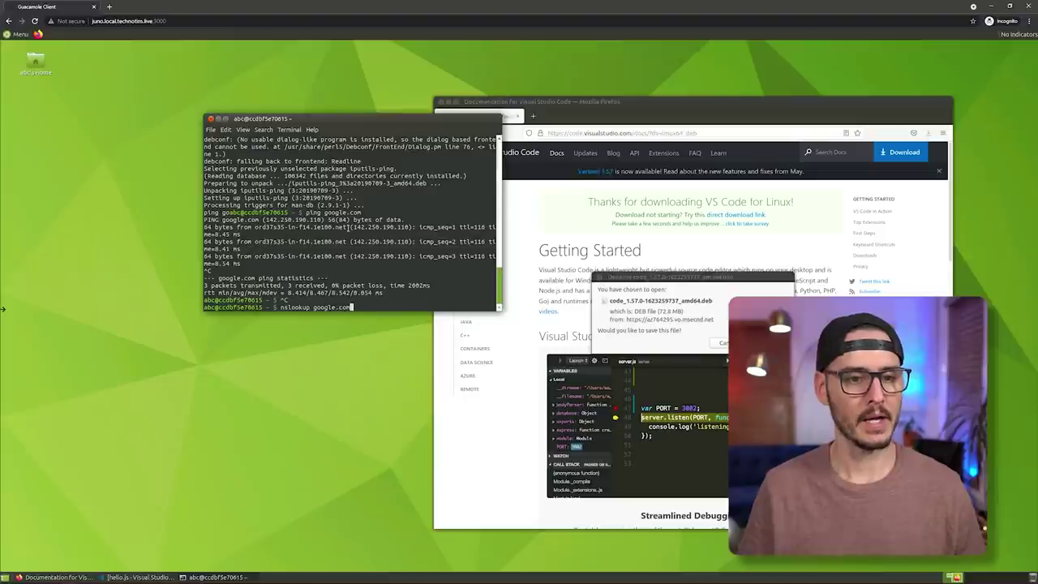
{"action": "type", "text": "e.com"}
Step: Try nslookup google.com, then install the dnsutils package with sudo apt install dnsutils
{"action": "key", "text": "Return"}
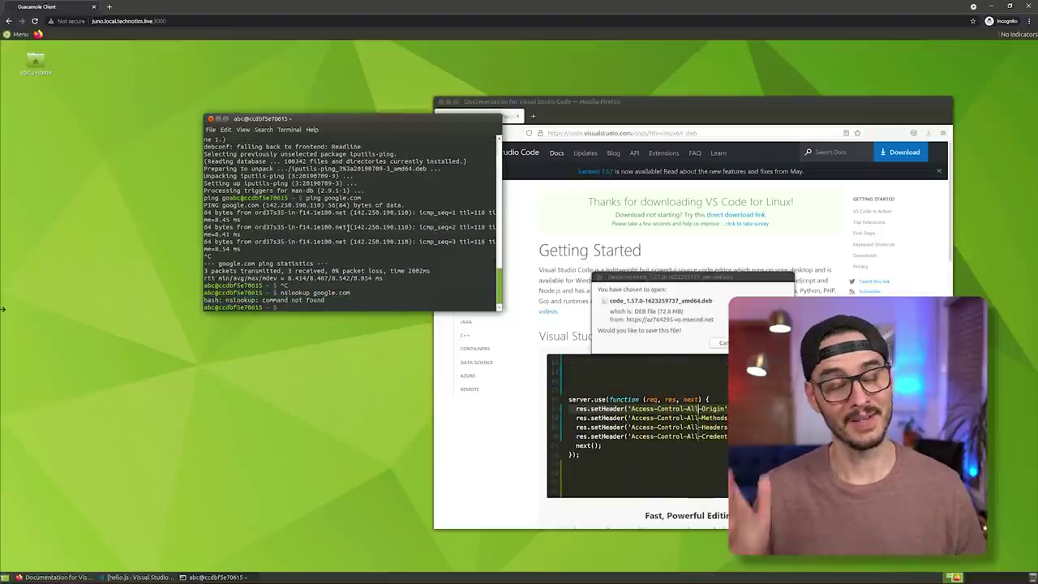
{"action": "type", "text": "sudo a"}
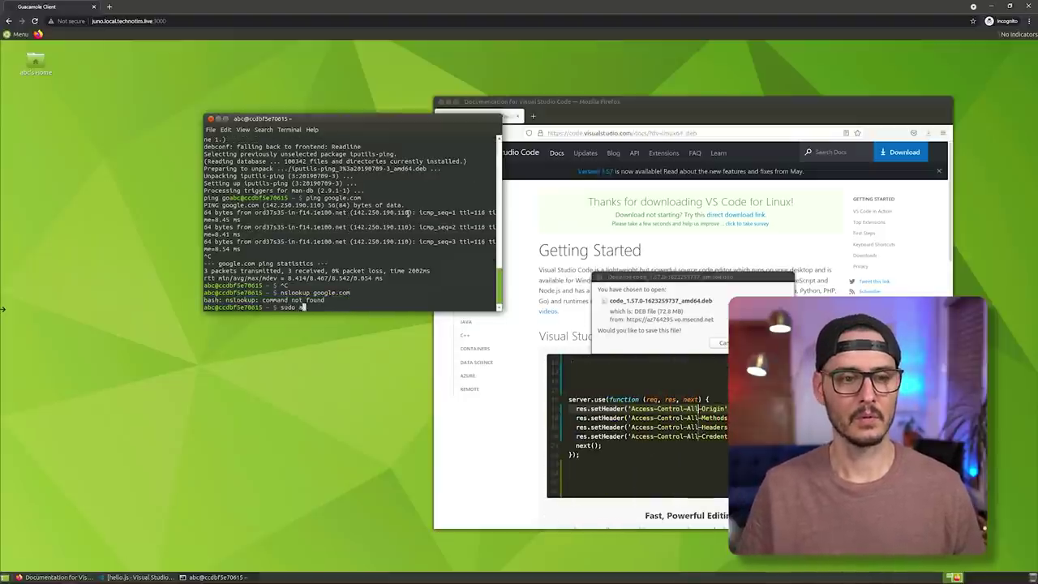
{"action": "type", "text": "pt install dn"}
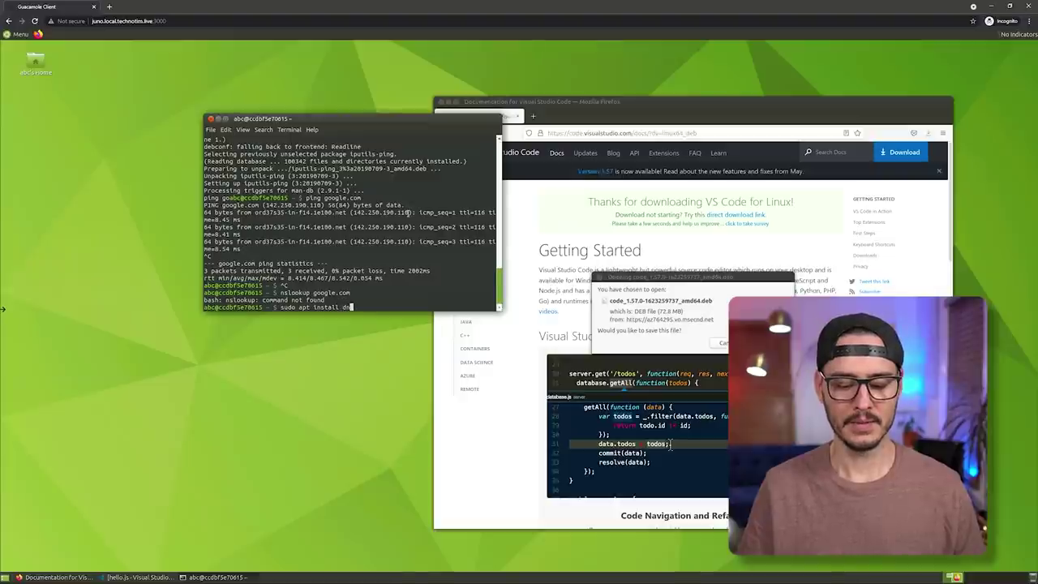
{"action": "type", "text": "sutils"}
{"action": "key", "text": "Return"}
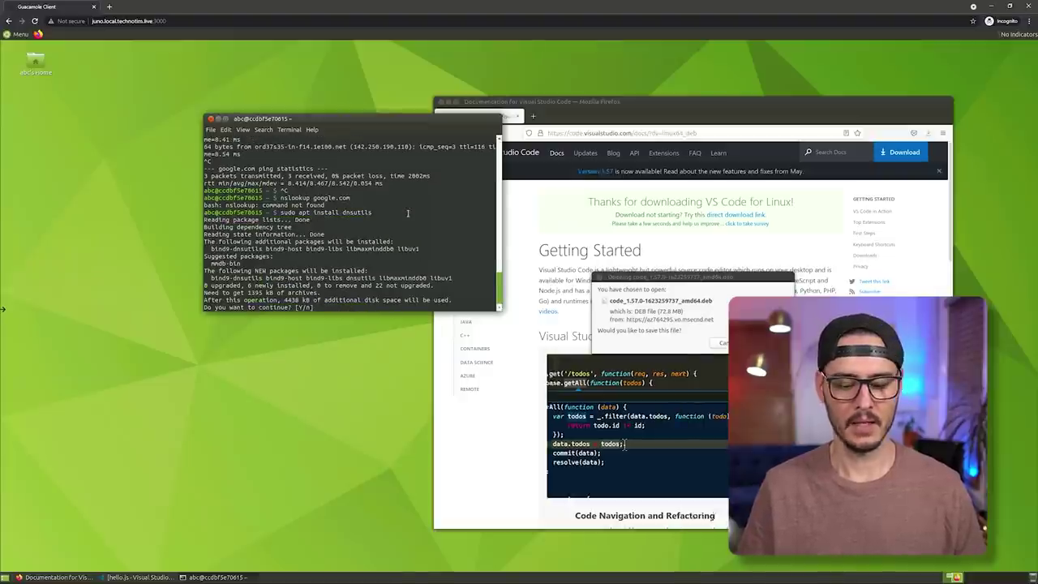
{"action": "type", "text": "y"}
{"action": "key", "text": "Return"}
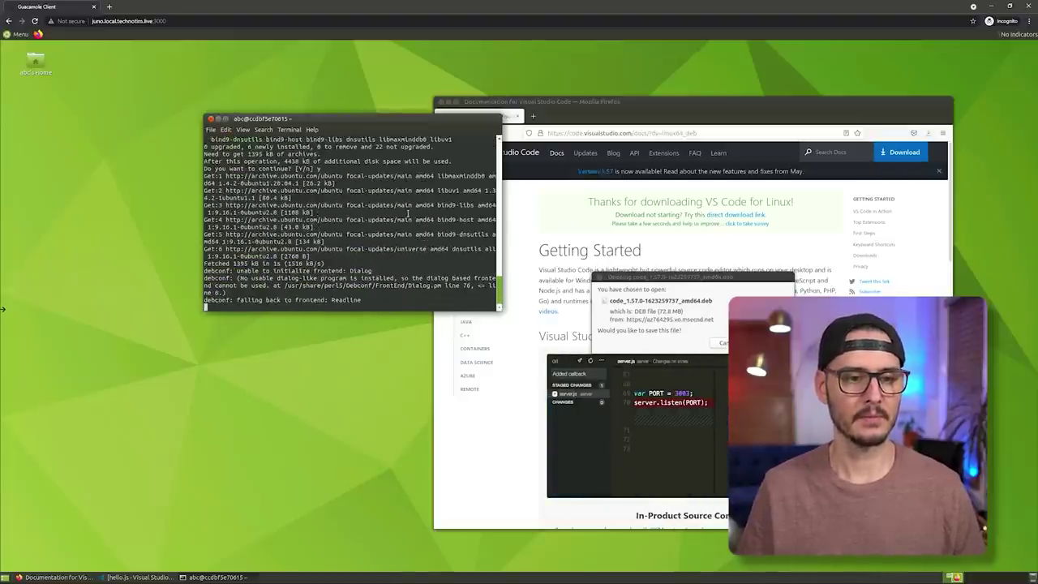
Step: Rerun nslookup google.com so it resolves to 142.250.190.110, then open the desktop application menu
{"action": "key", "text": "Up"}
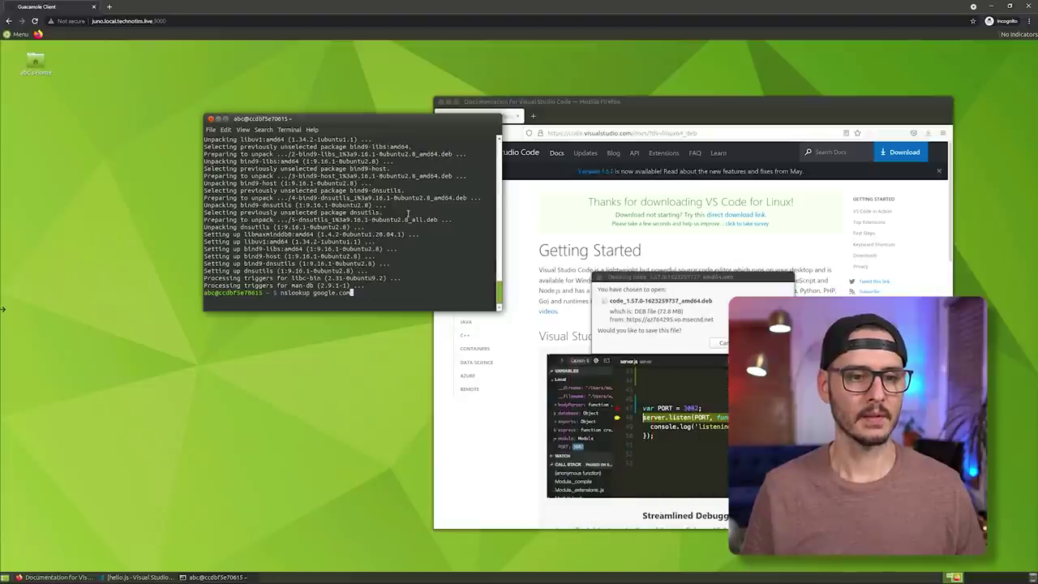
{"action": "key", "text": "Return"}
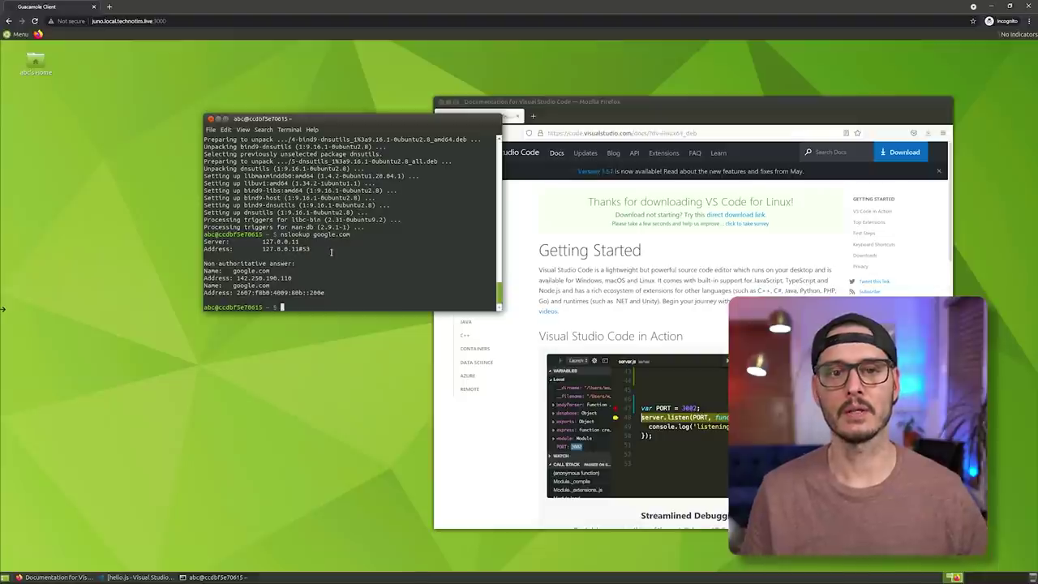
{"action": "key", "text": "super"}
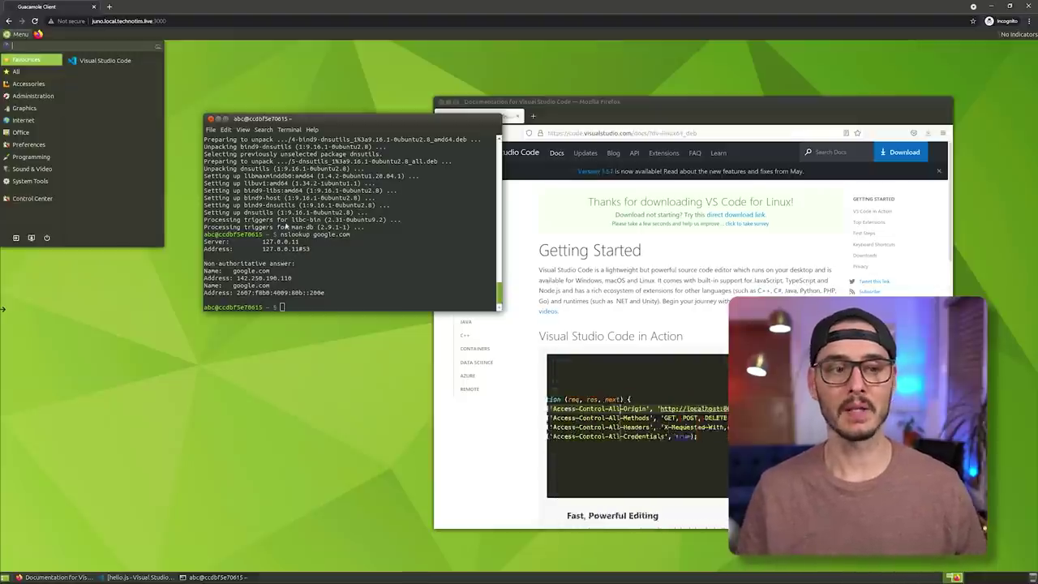